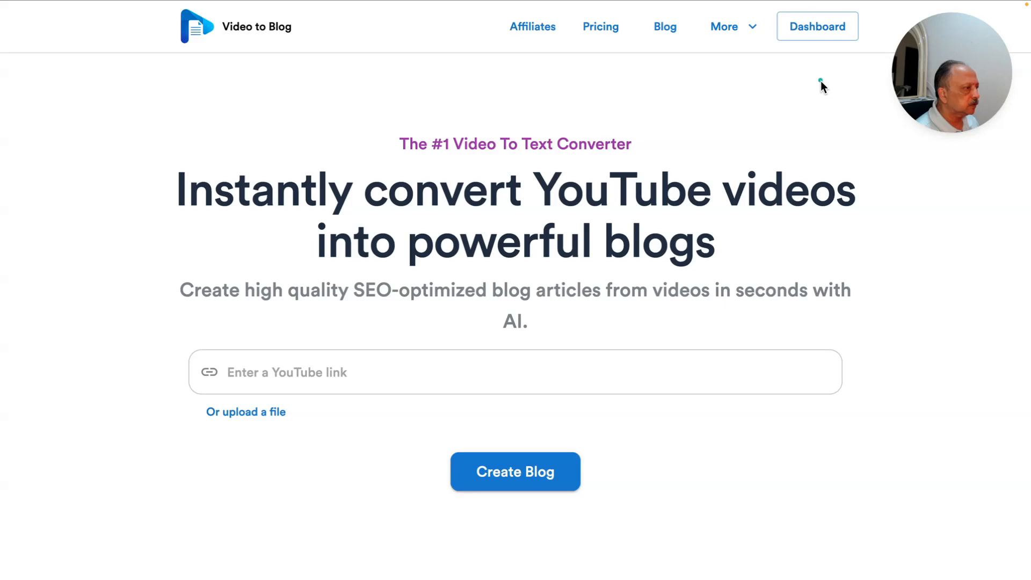
Step: Open the dashboard, look over the integrations and account settings, and return to the blog list
left_click(804, 33)
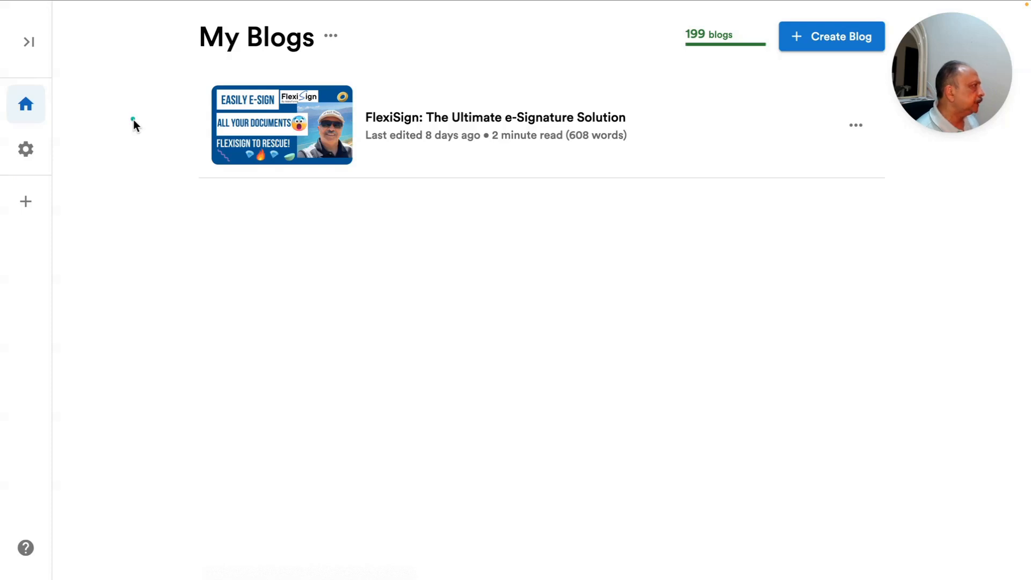
left_click(31, 155)
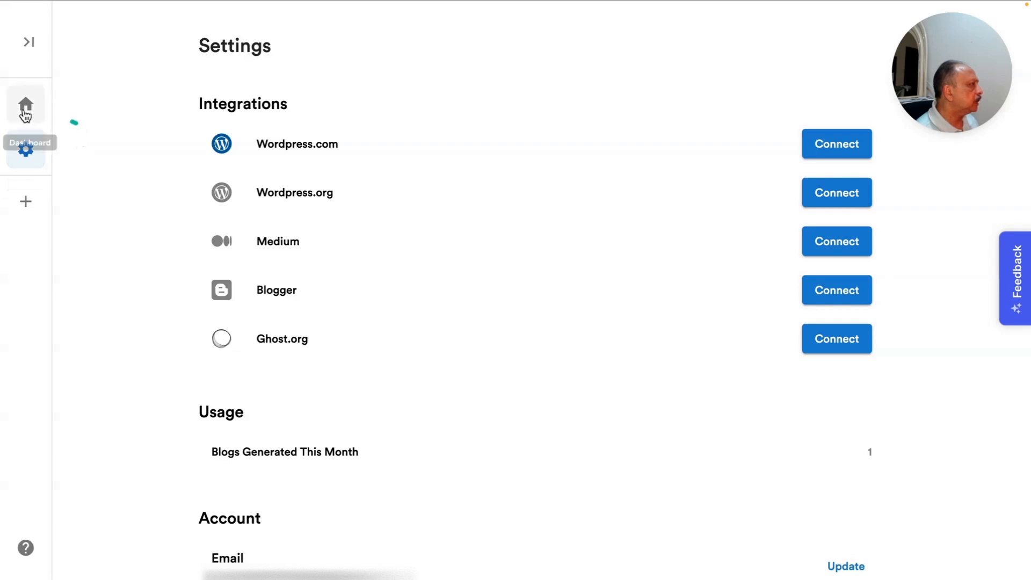
left_click(25, 115)
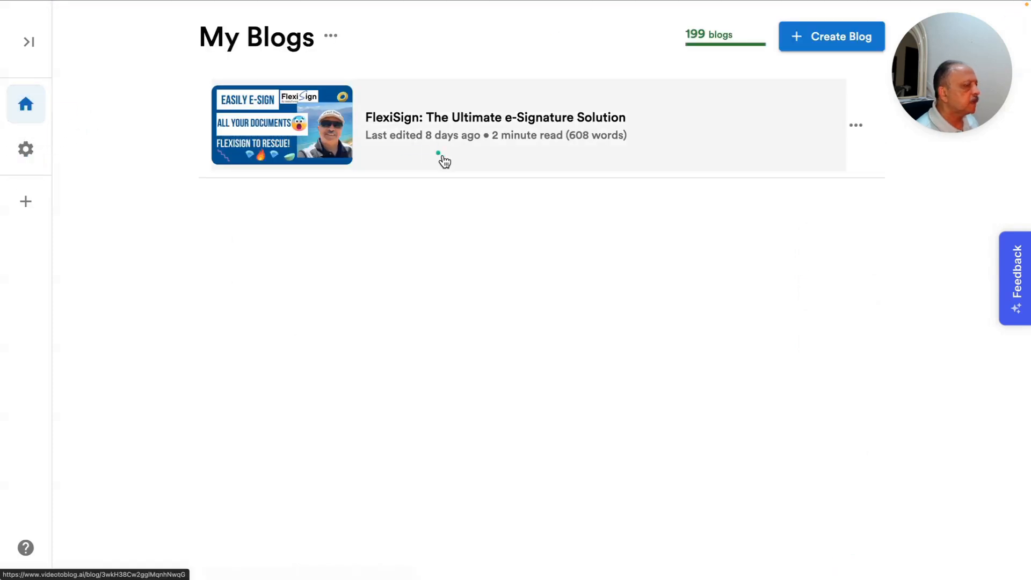
left_click(815, 39)
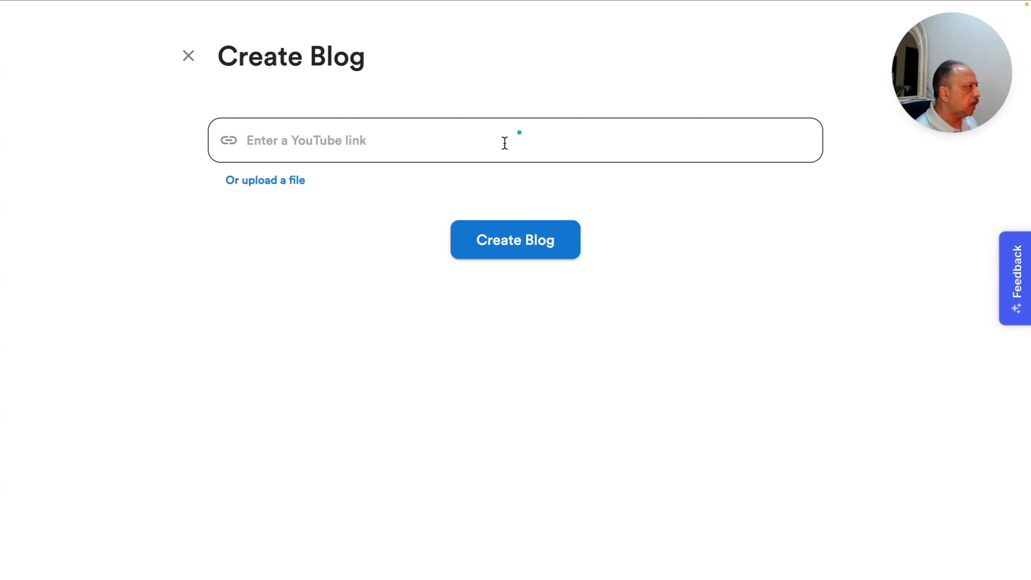
left_click(468, 145)
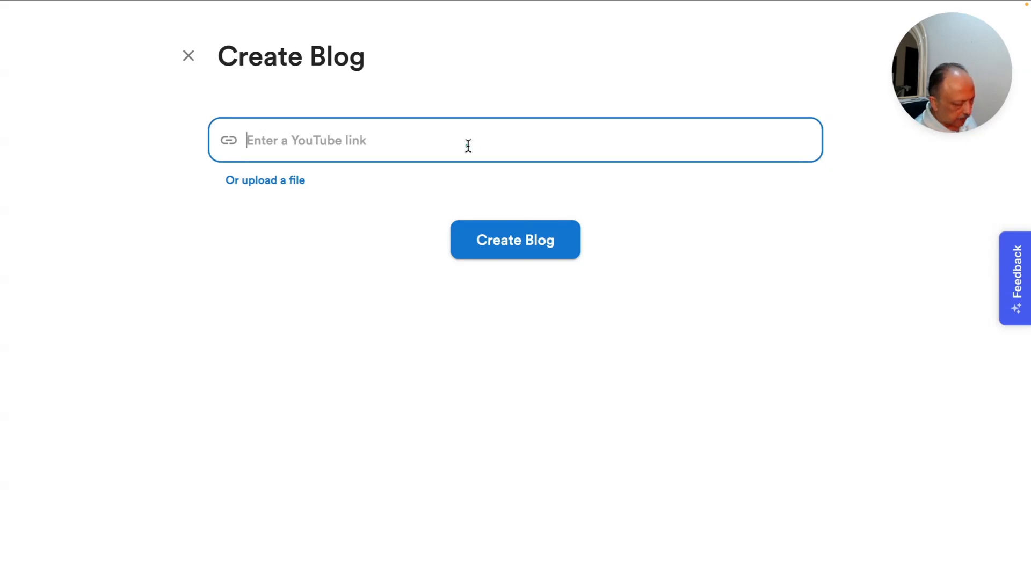
type("https://youtu.be/-GwhBkzk99Q?si=dCYKxJnXiJZdJgEA")
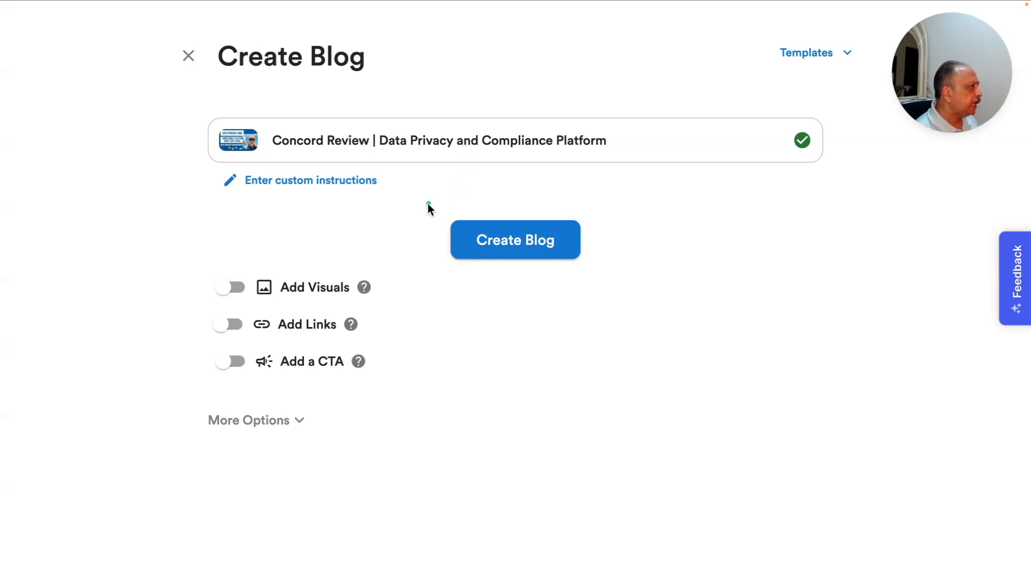
Step: Enter the custom instruction "The app name is Concord and not Concord Review."
left_click(275, 182)
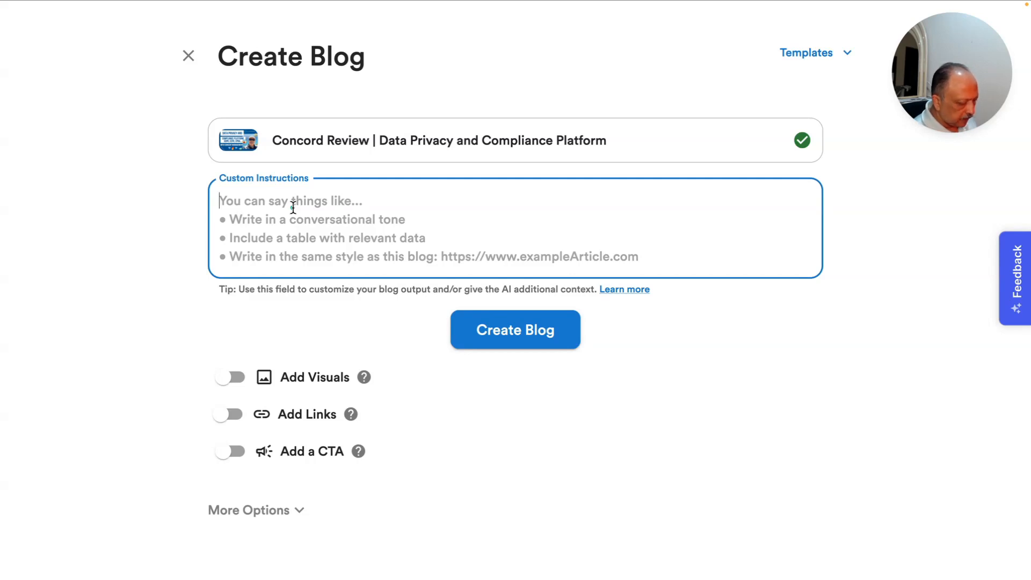
type("T")
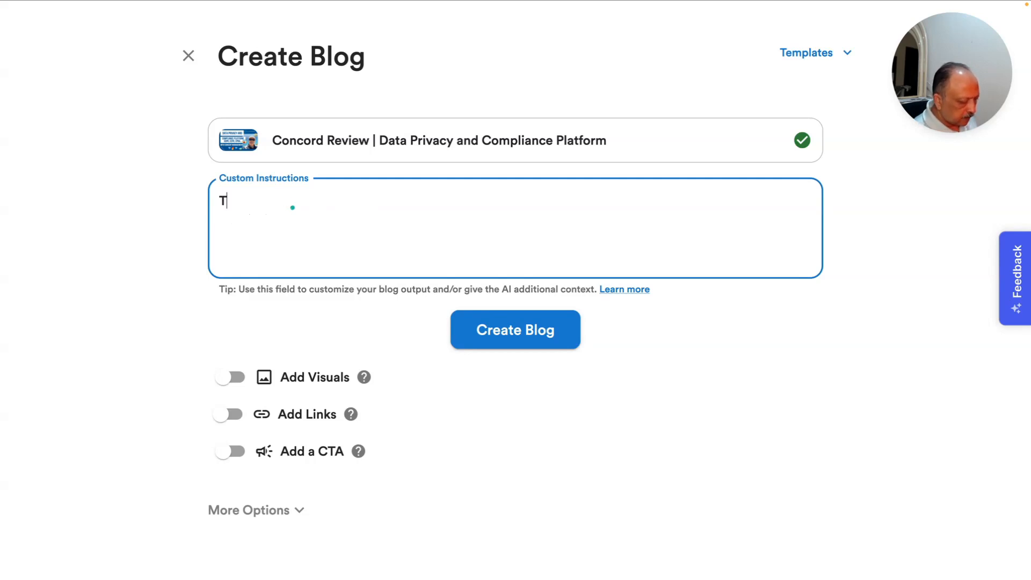
type("he app name is Concord")
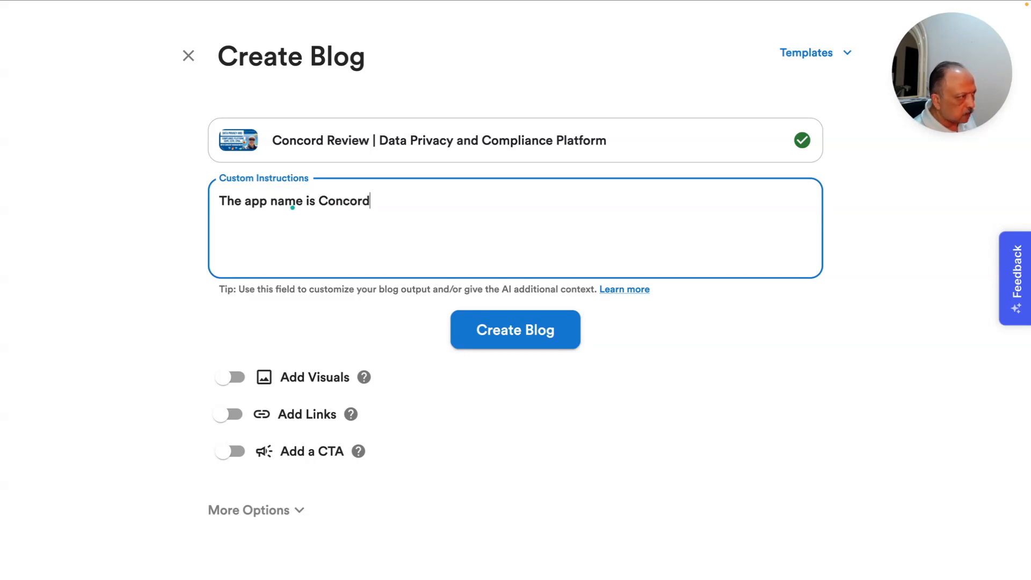
type(" and not")
type(" Concor")
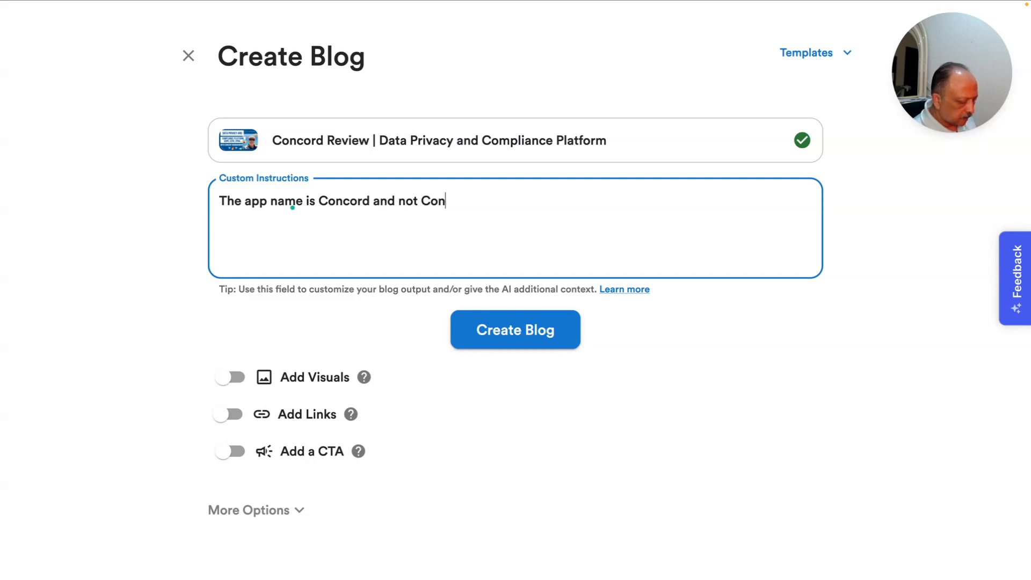
type("d R")
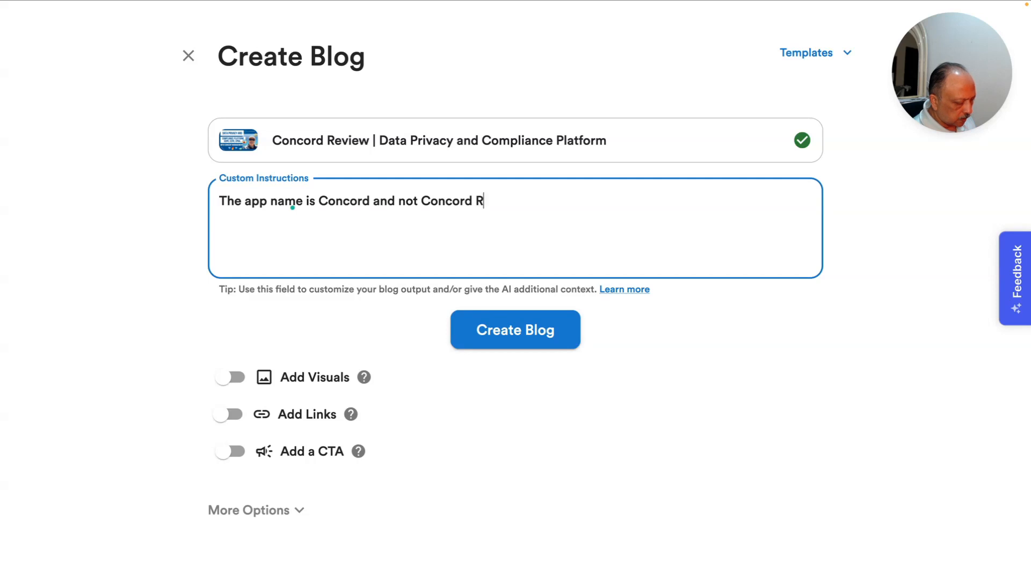
type("eview")
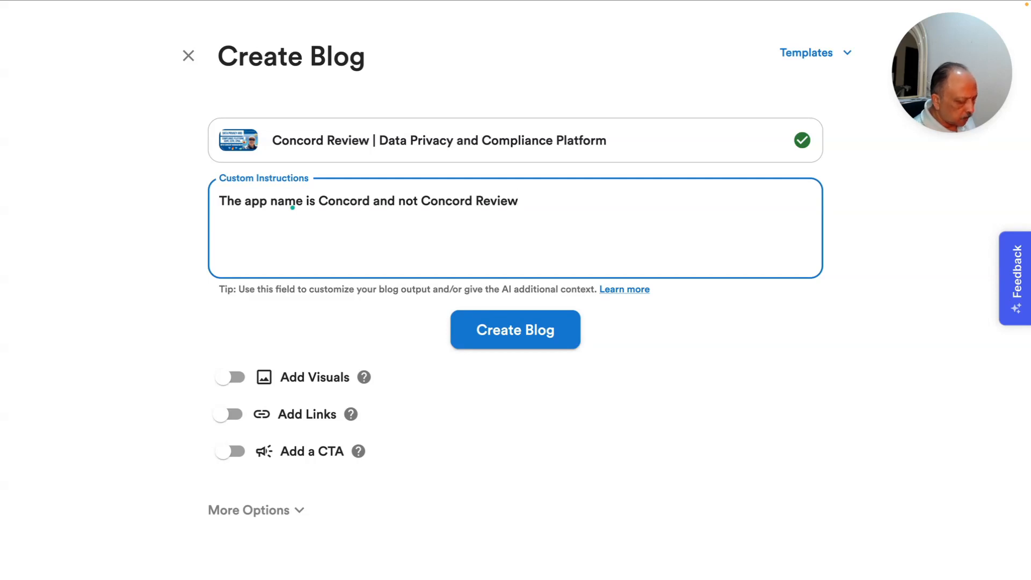
type(".")
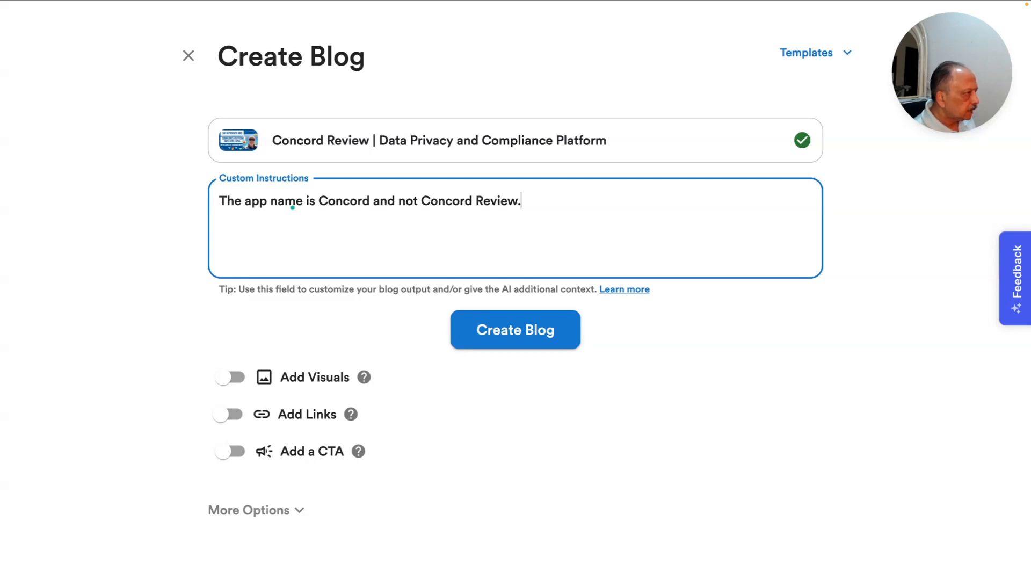
Step: Extend the custom instructions with "Focus on the article based on this video that reviews Concord app."
type(" Foc")
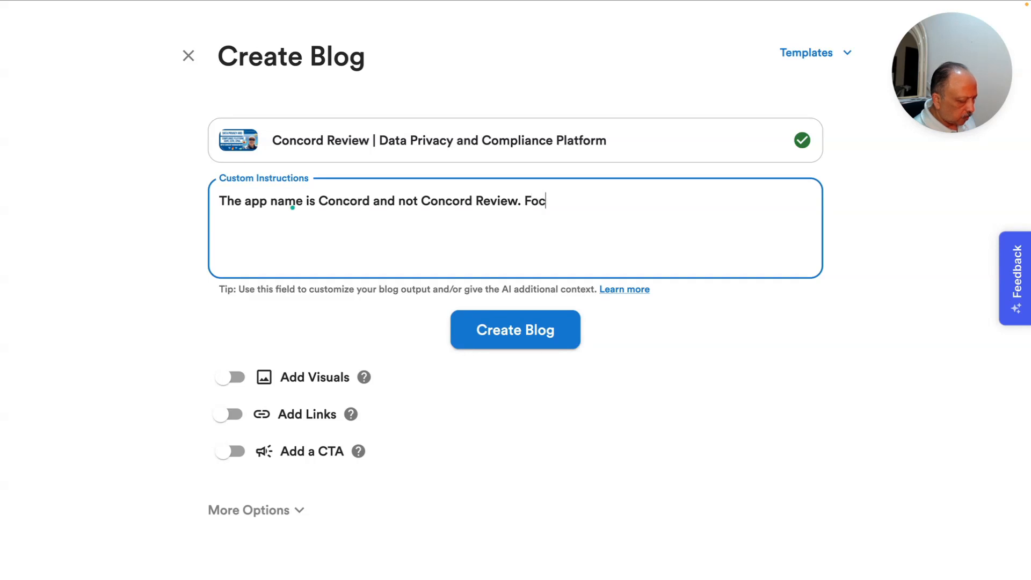
type("us on the a")
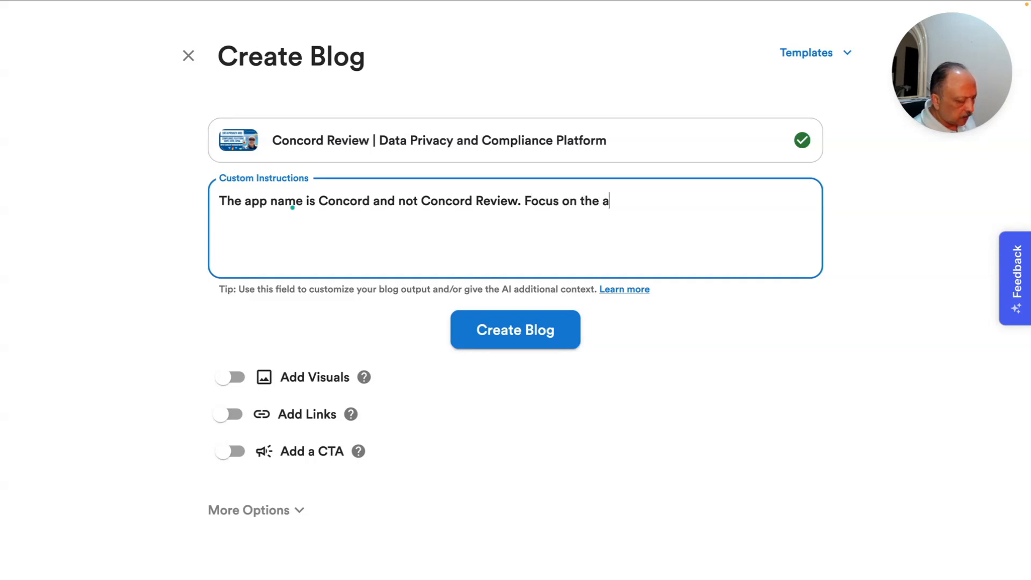
type("rticle")
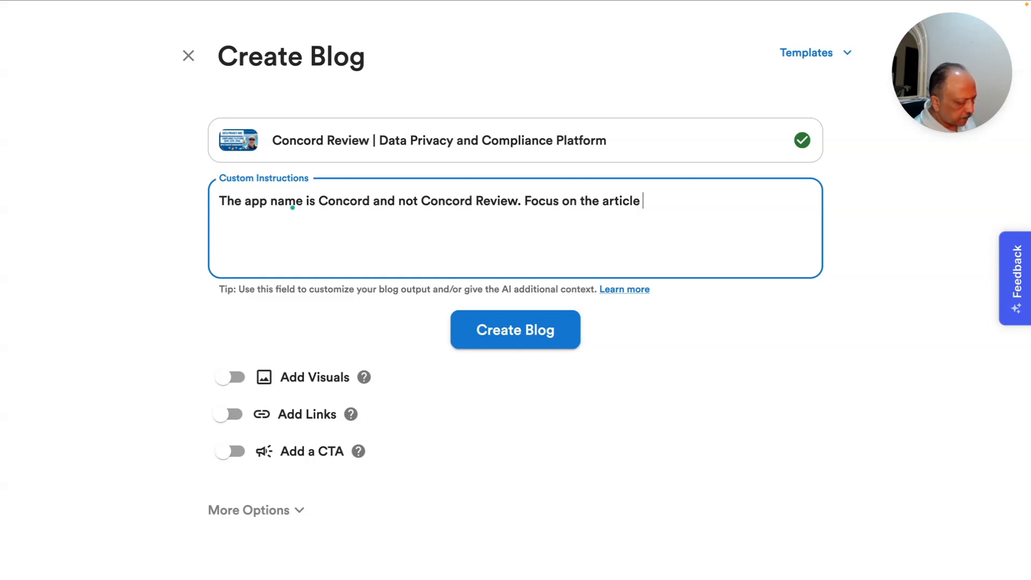
type(" based on")
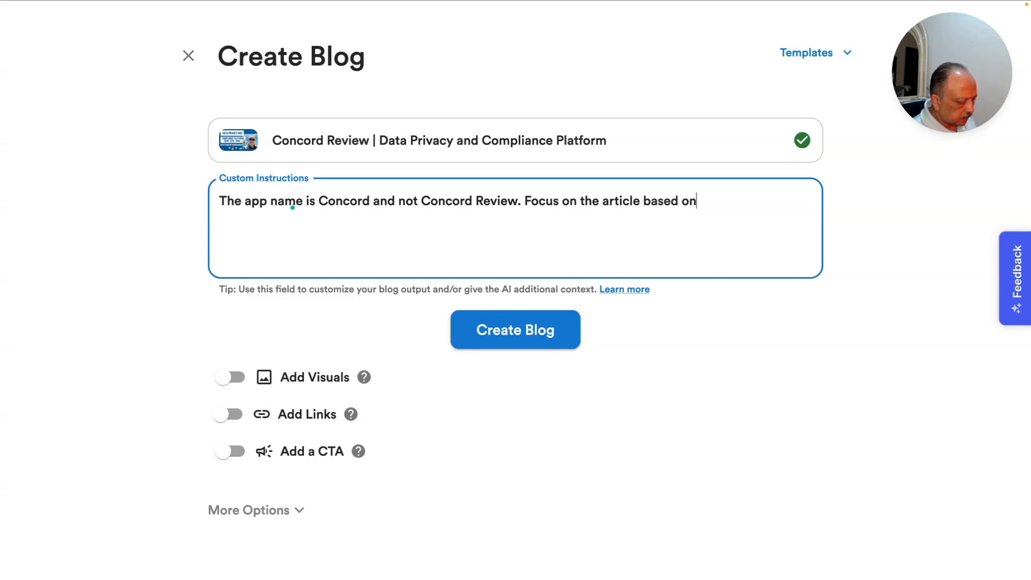
type(" this video t")
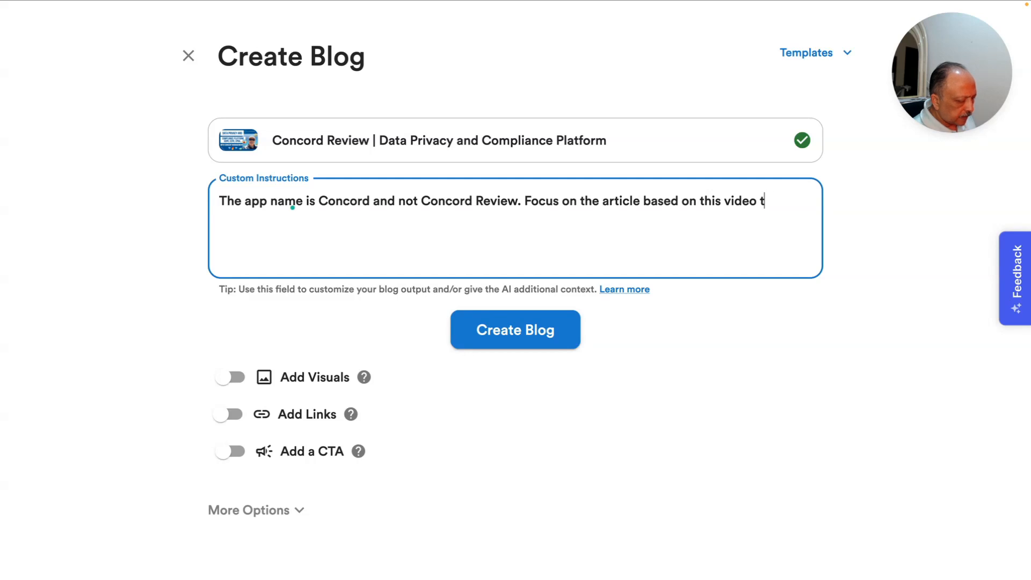
type("hat reviews")
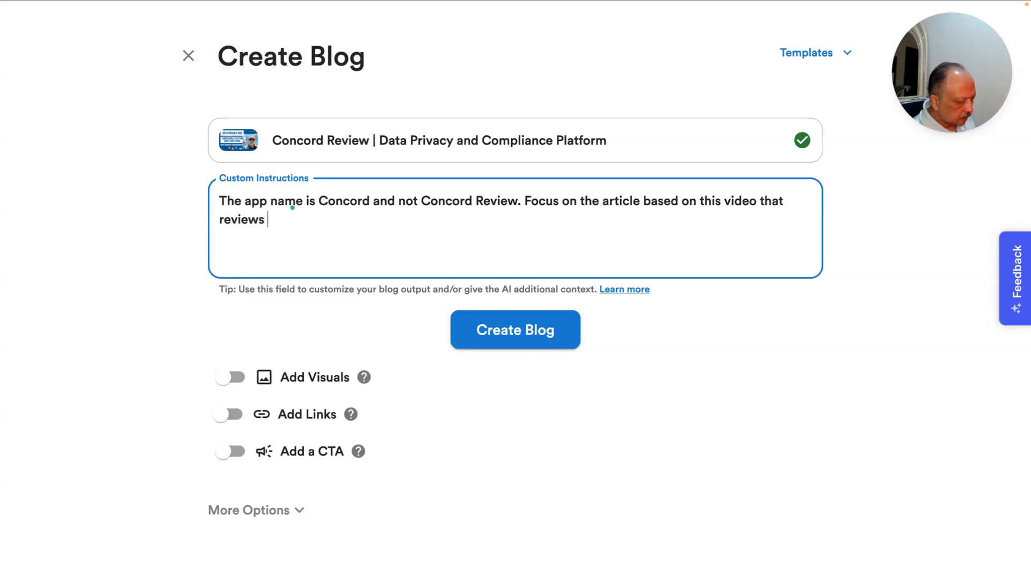
type(" Co")
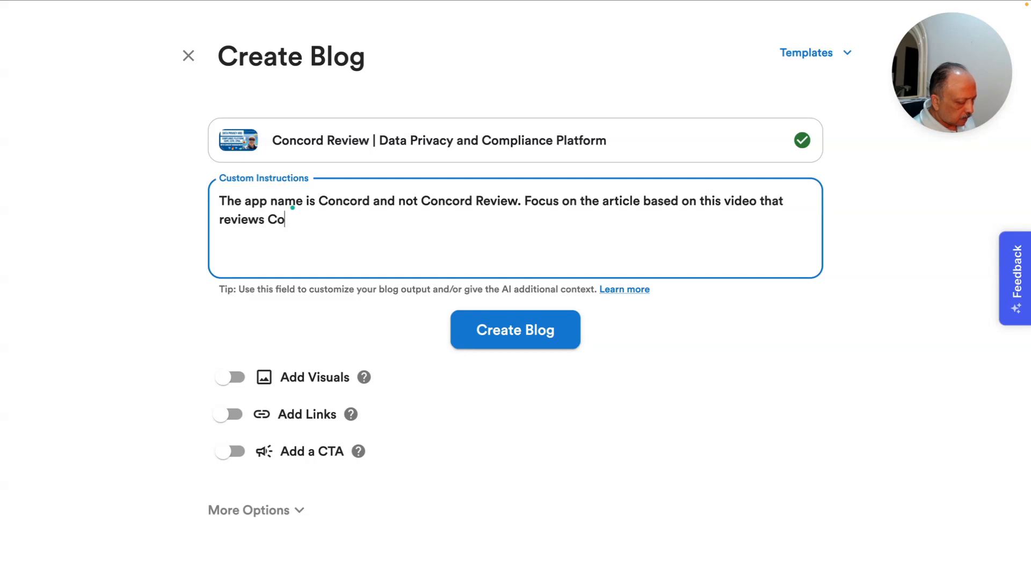
type("ncord app.")
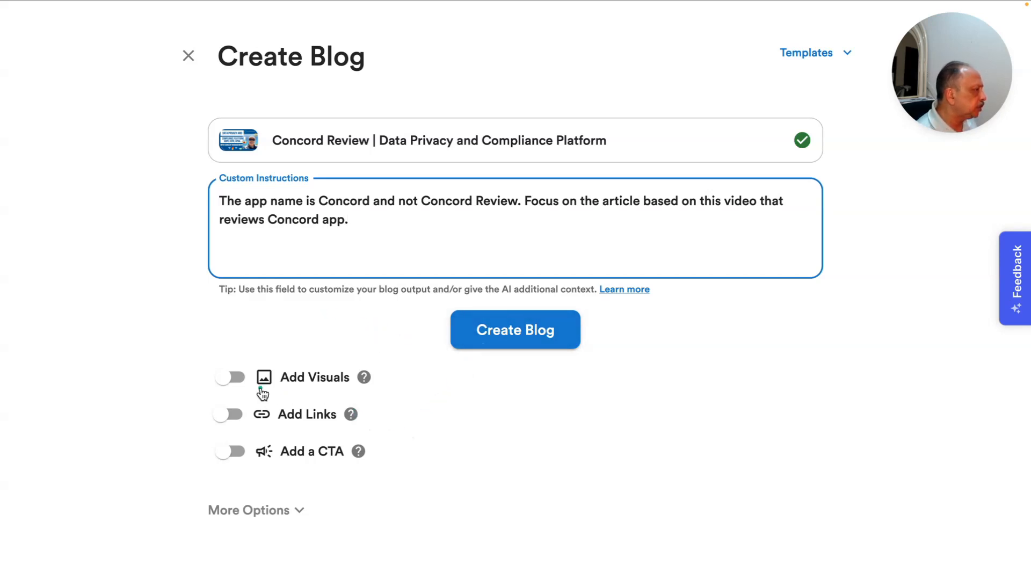
Step: Enable visuals for the blog, with Video Thumbnail as the featured image and screenshots included
left_click(236, 379)
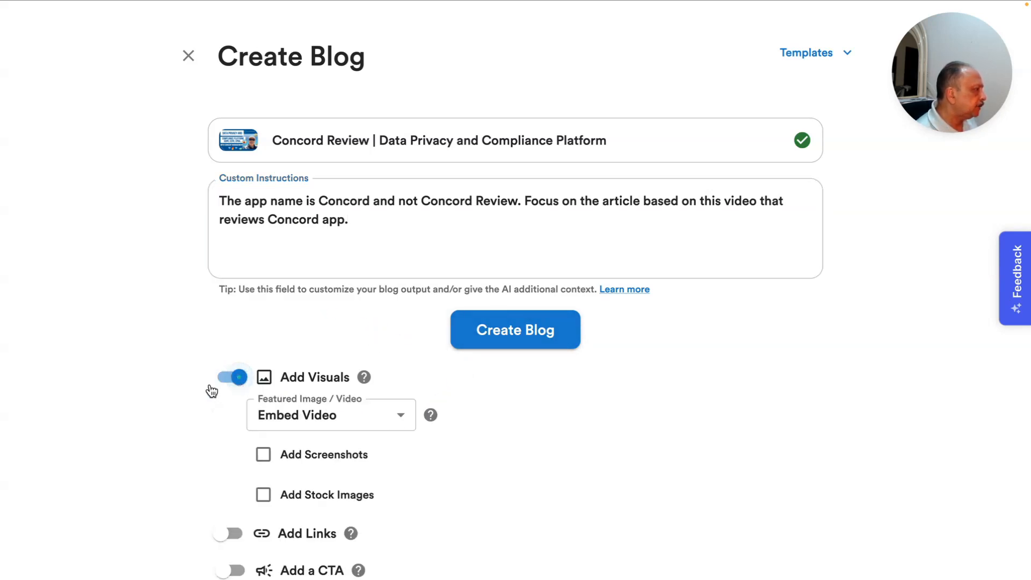
mouse_move(367, 383)
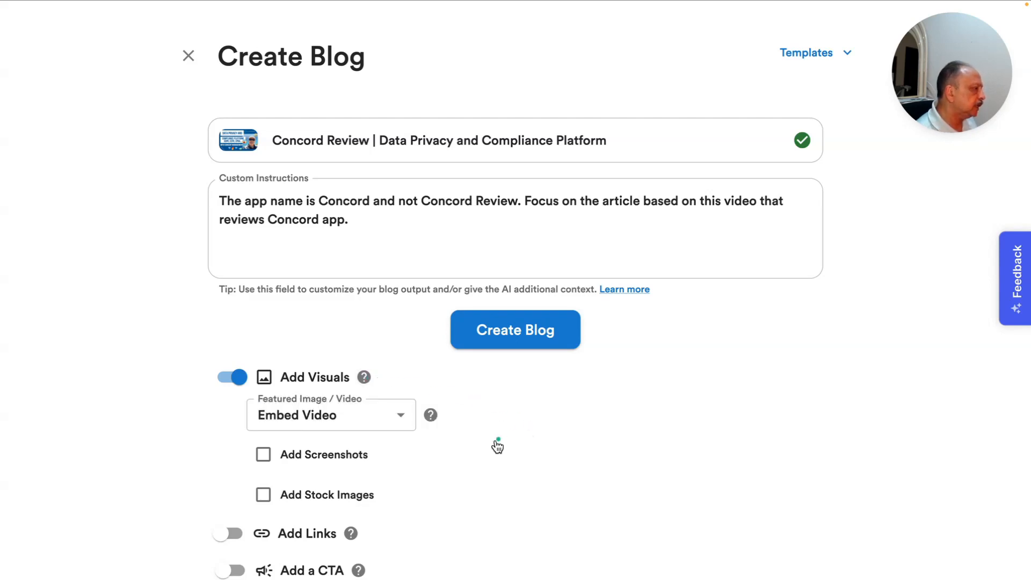
left_click(404, 417)
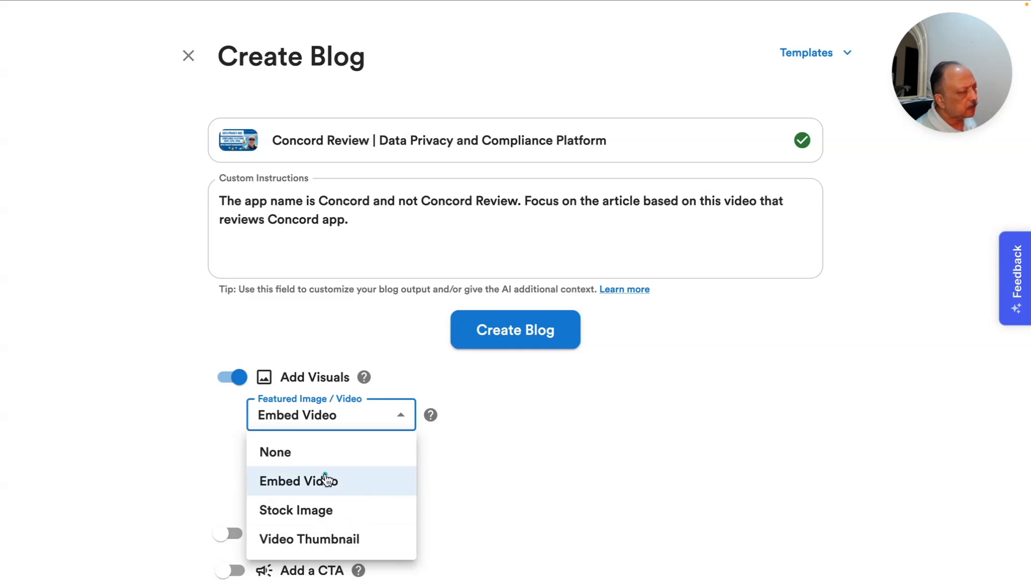
left_click(302, 541)
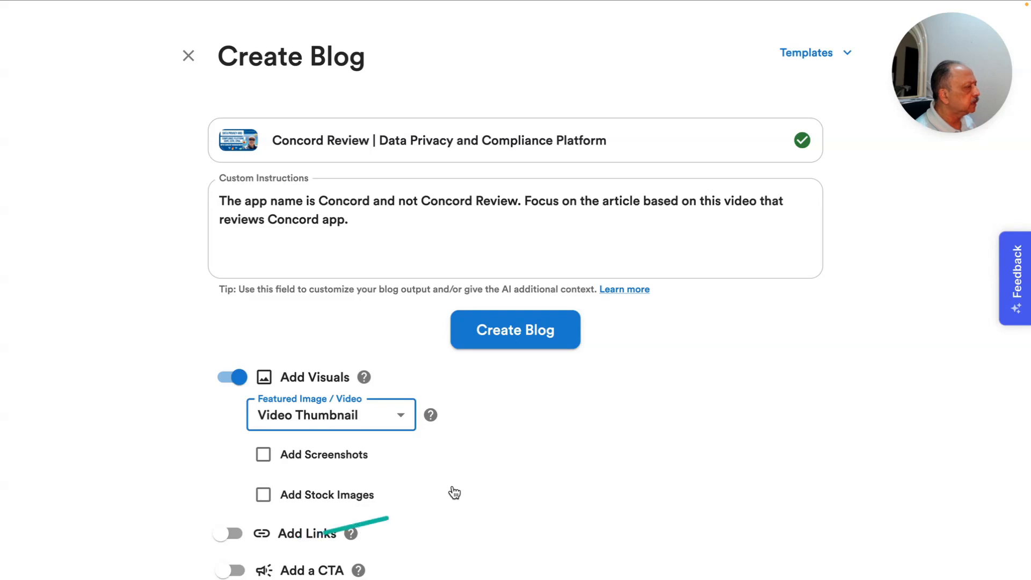
left_click(263, 455)
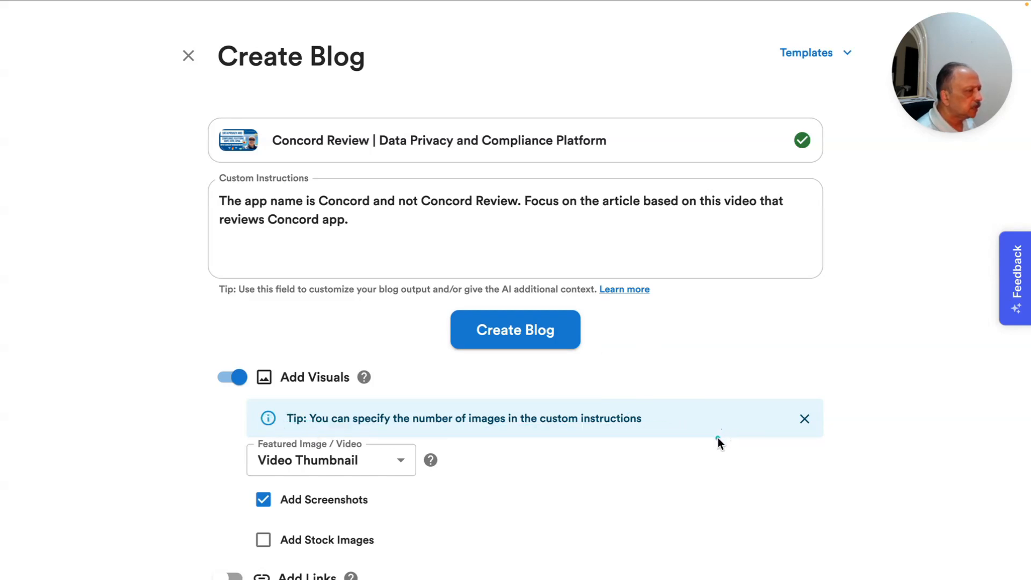
Step: Enable adding links to the blog
scroll(717, 437, "down", 2)
scroll(718, 440, "down", 3)
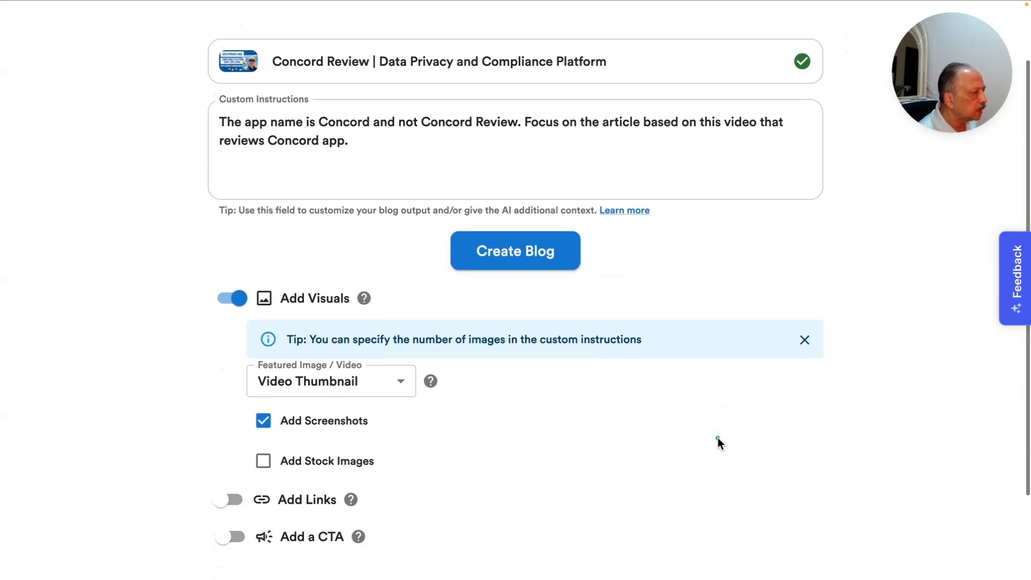
scroll(717, 438, "down", 1)
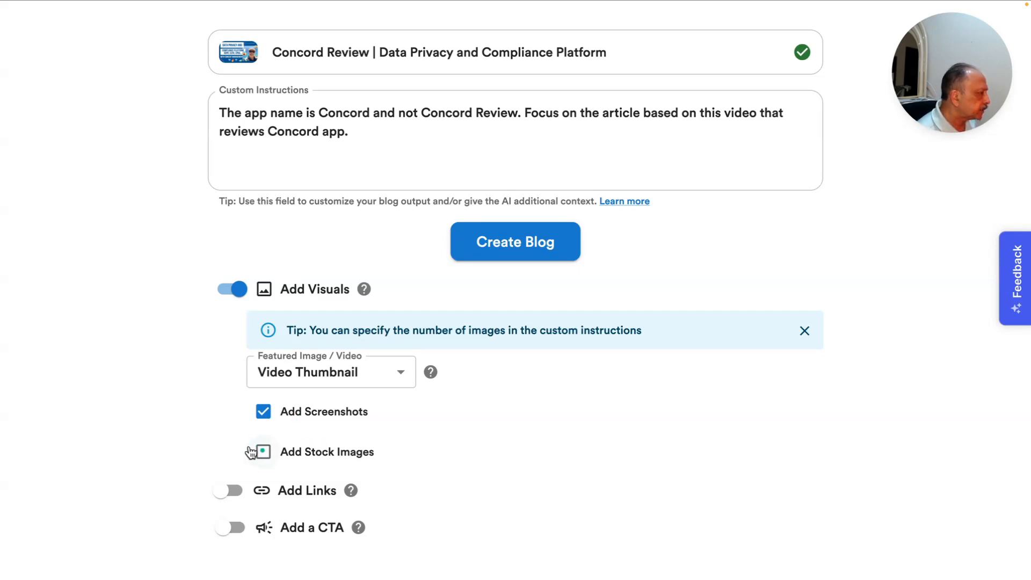
scroll(227, 439, "down", 1)
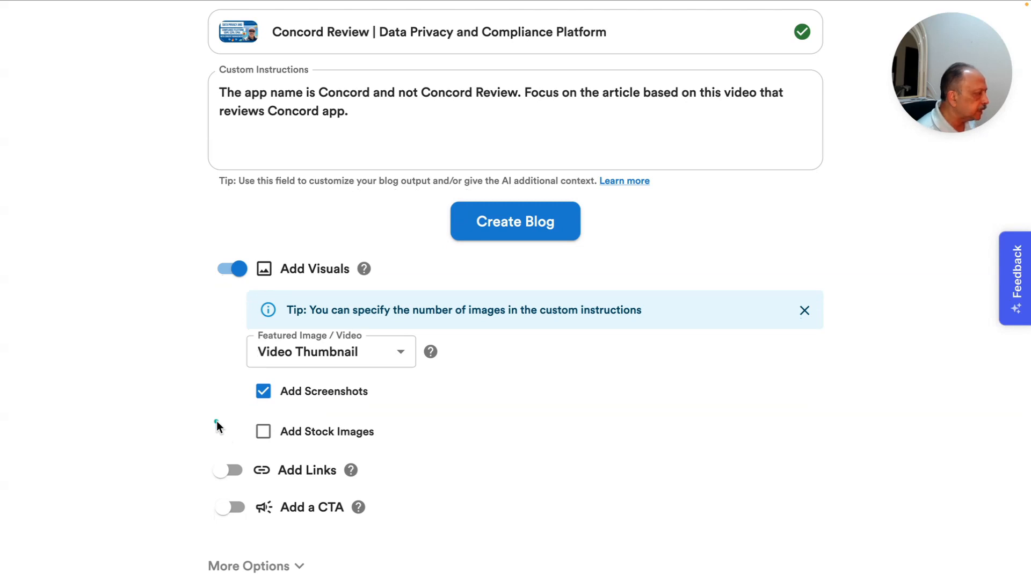
left_click(237, 472)
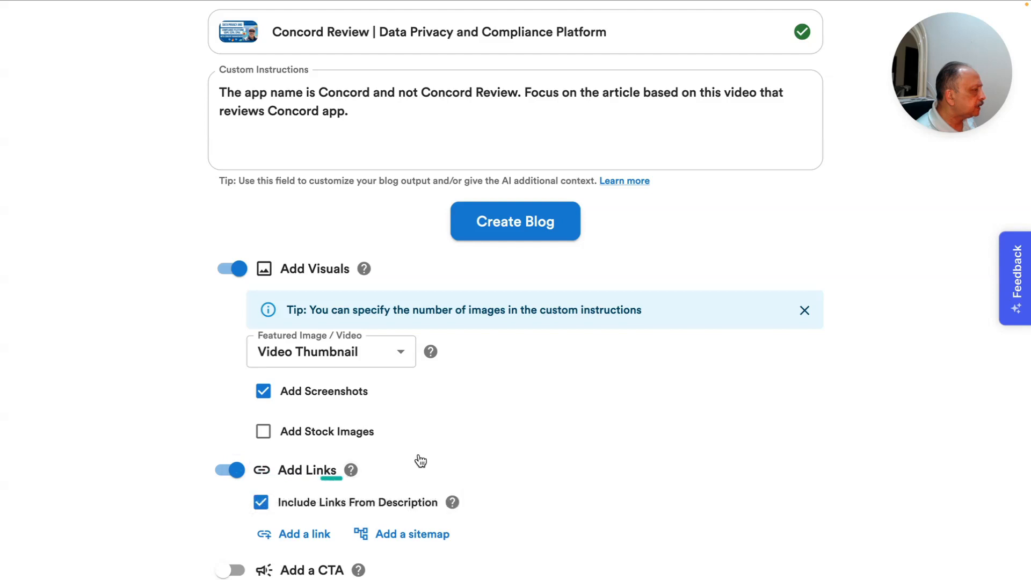
Step: Enable a call to action for the blog and start adding a new one instead of Check Out FlexiSign
scroll(421, 461, "down", 3)
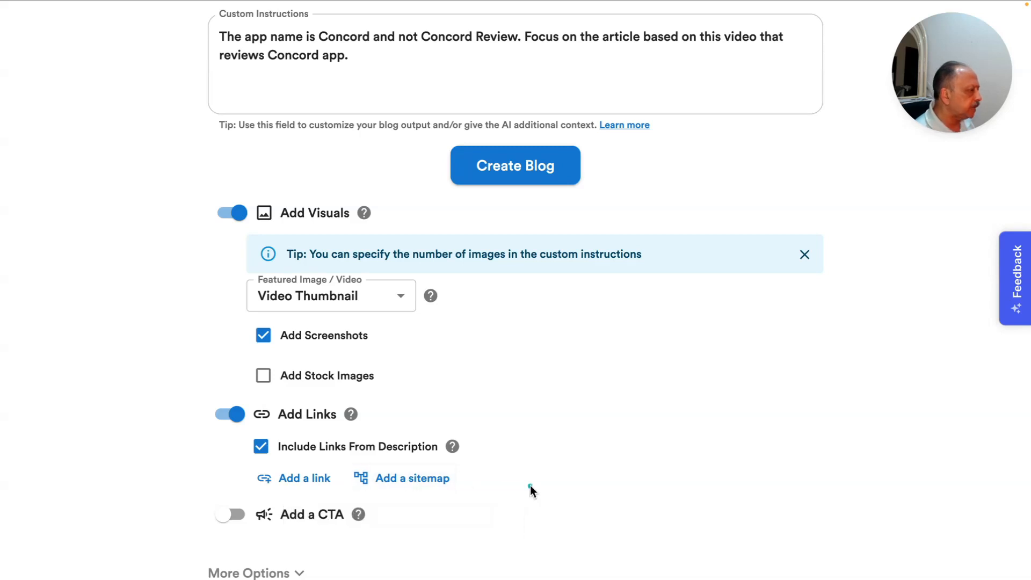
scroll(530, 488, "down", 1)
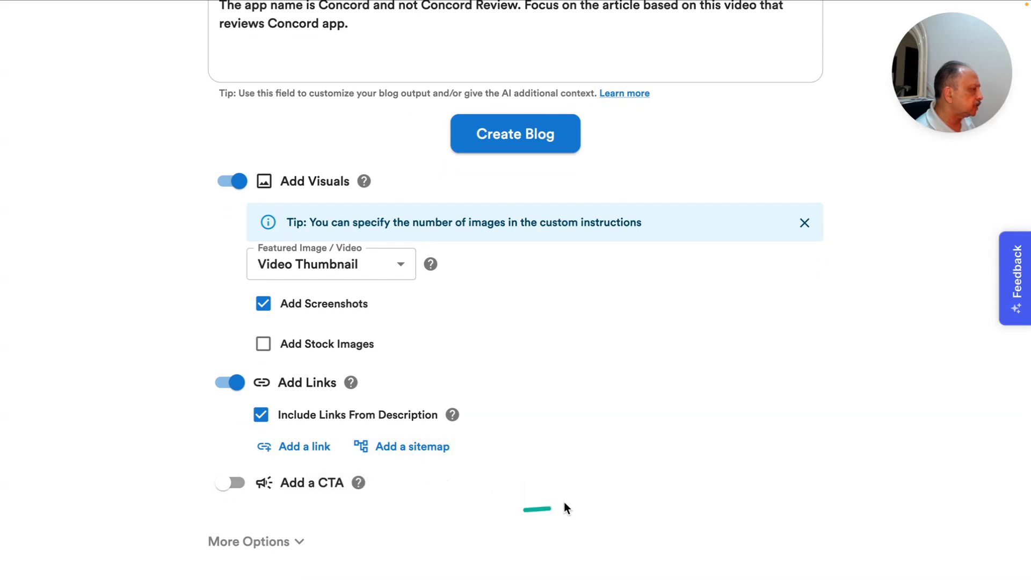
left_click(236, 483)
scroll(195, 475, "down", 2)
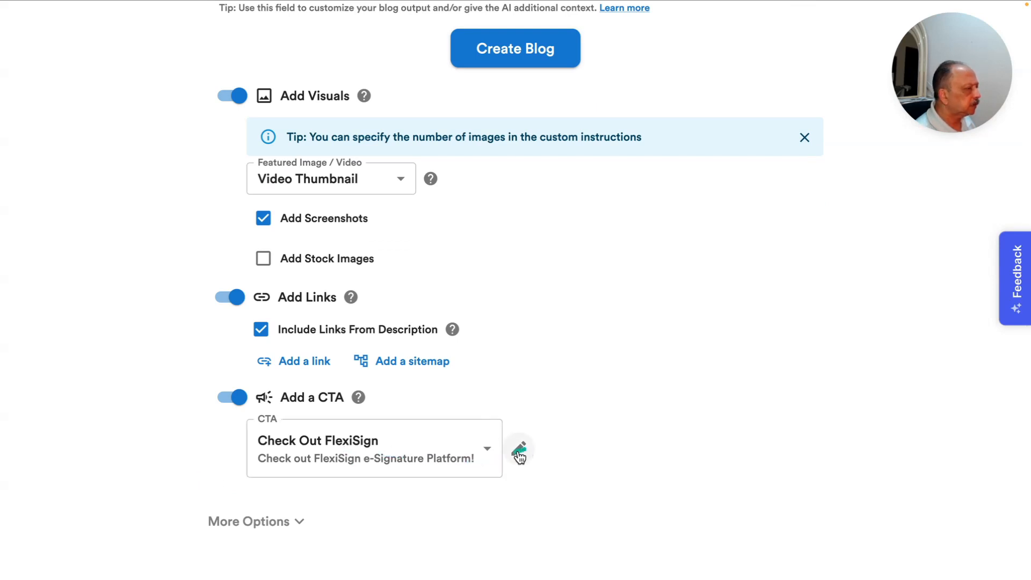
left_click(489, 450)
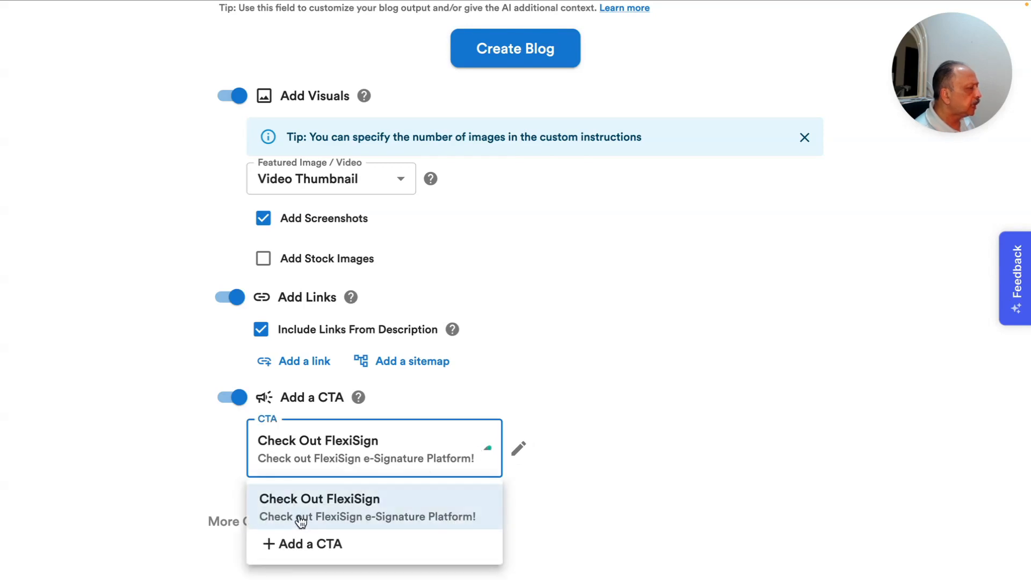
left_click(299, 544)
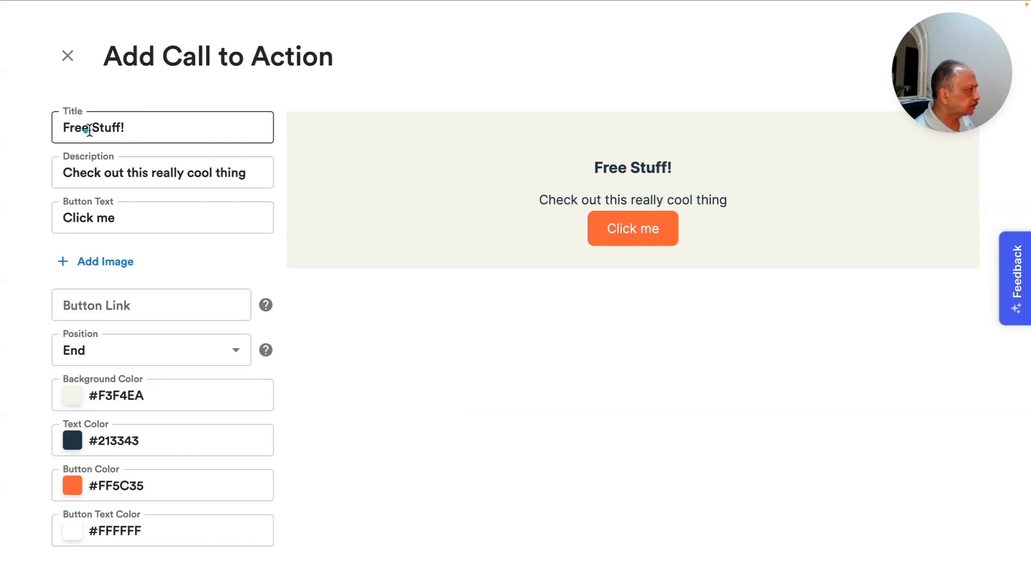
Step: Replace the call to action's title with "Check out the Full Video"
left_click_drag(123, 127, 63, 127)
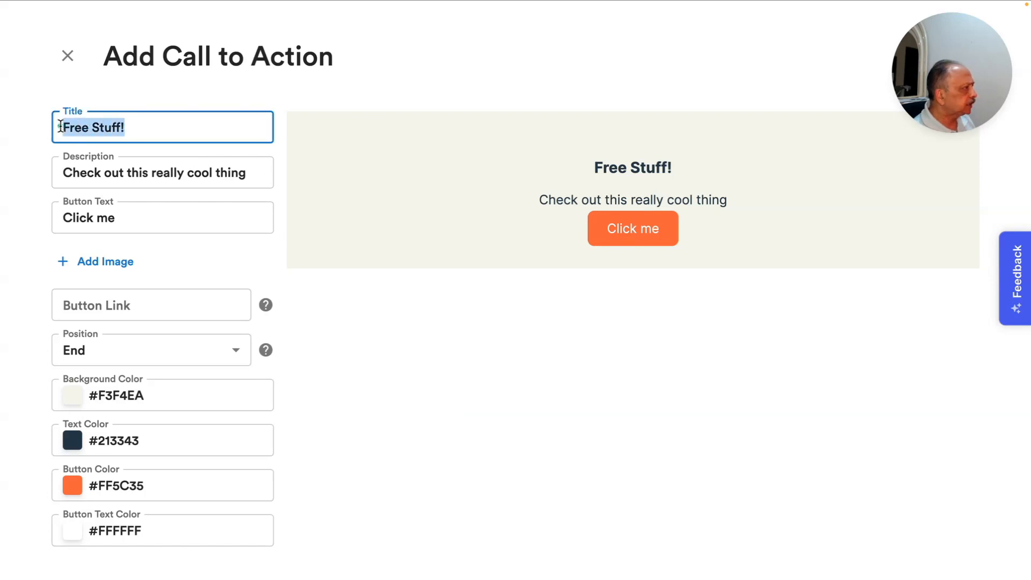
type("Chec")
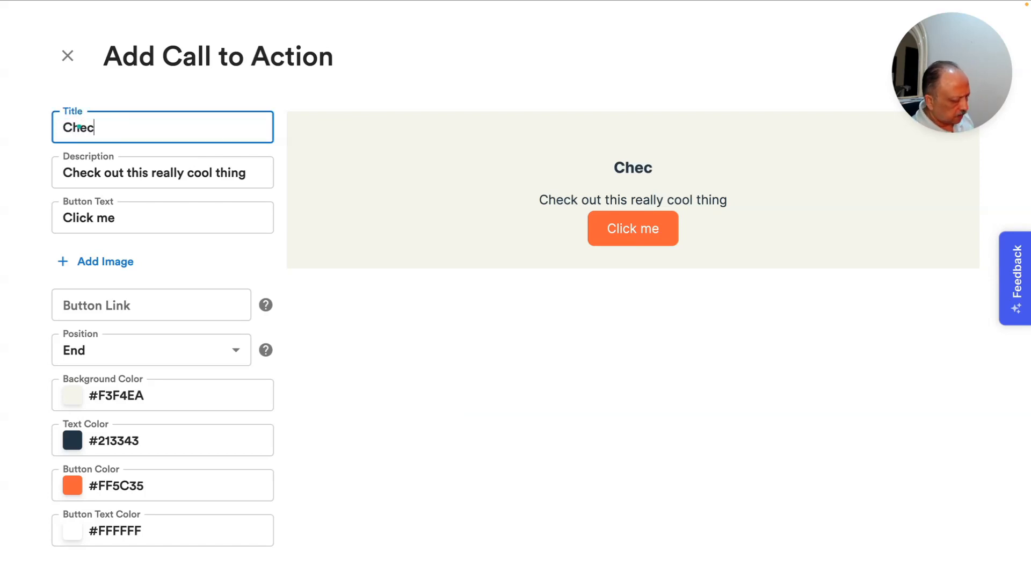
type("k out")
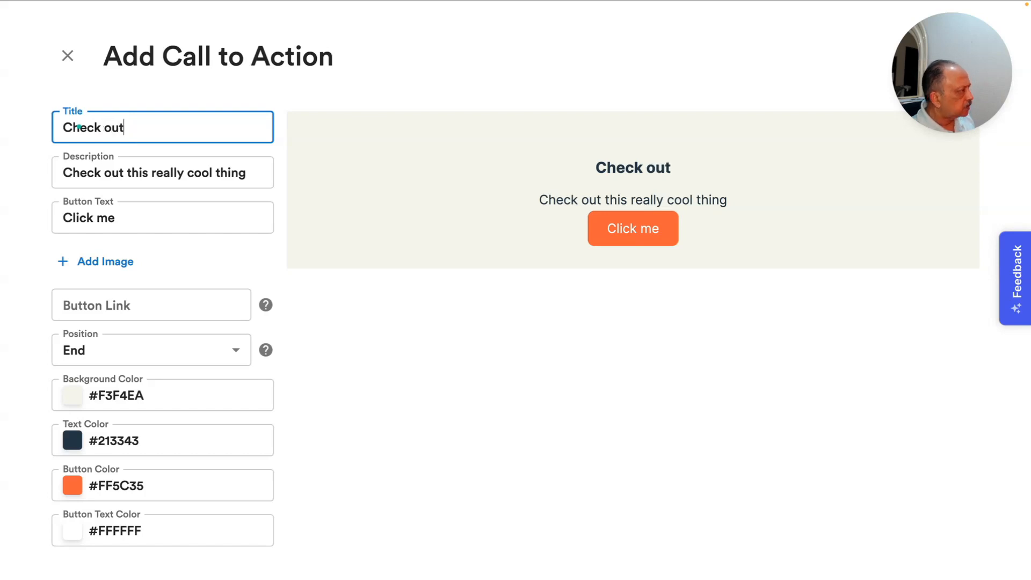
type(" the Fukk")
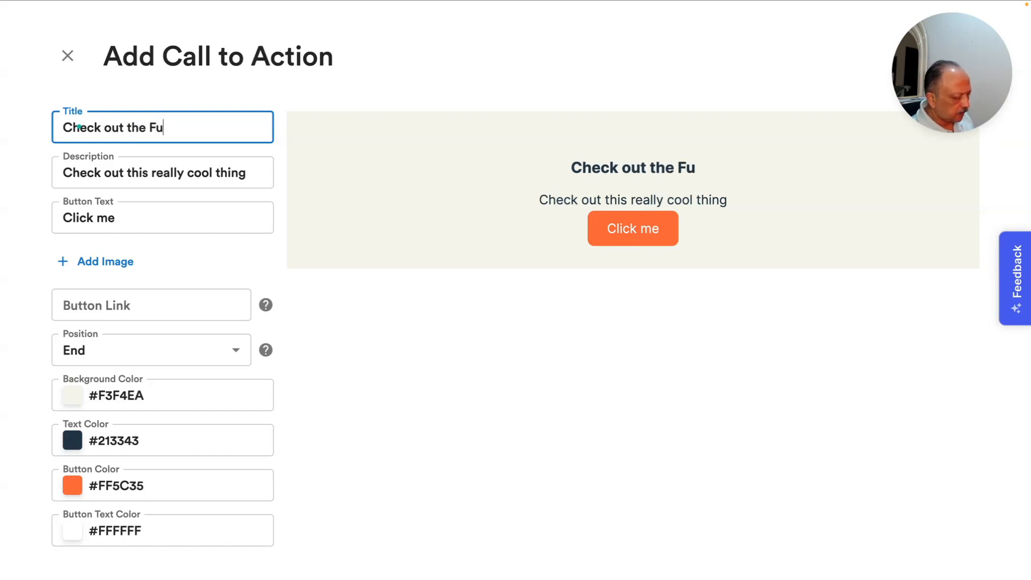
key("BackSpace")
key("BackSpace")
key("BackSpace")
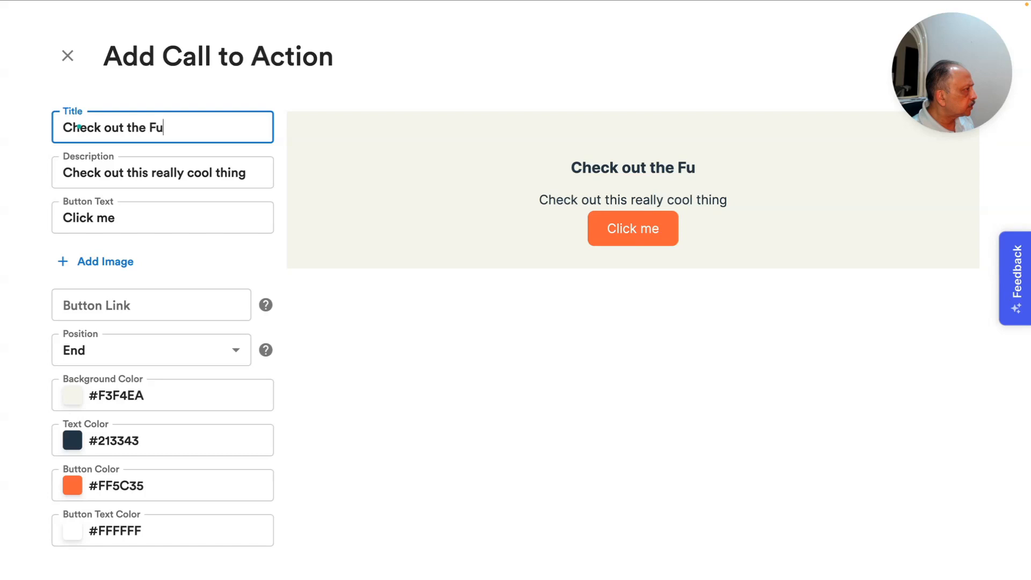
type("ll Video")
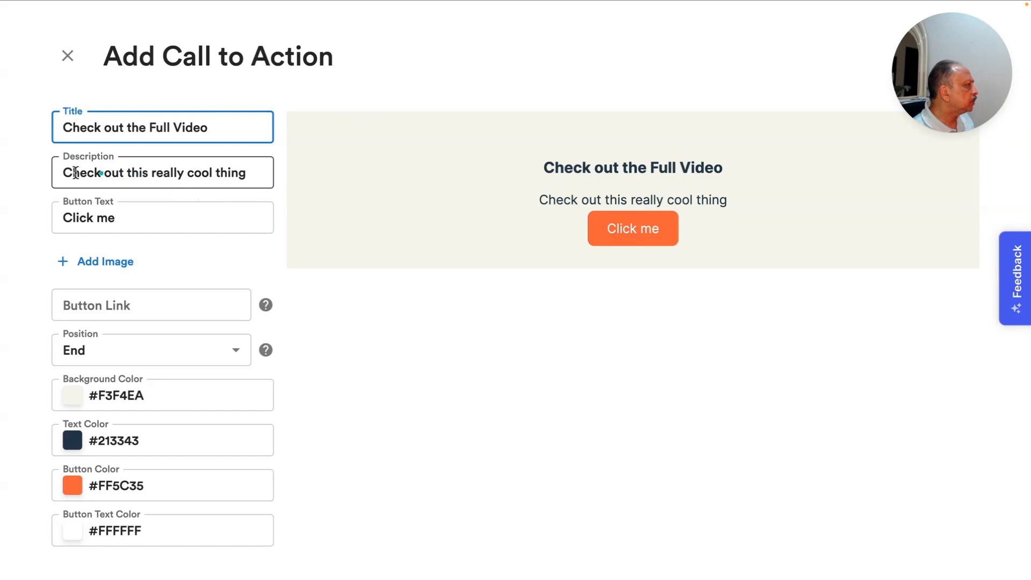
Step: Replace the call to action's description with "Full Concord Review"
left_click(65, 173)
left_click_drag(65, 173, 258, 171)
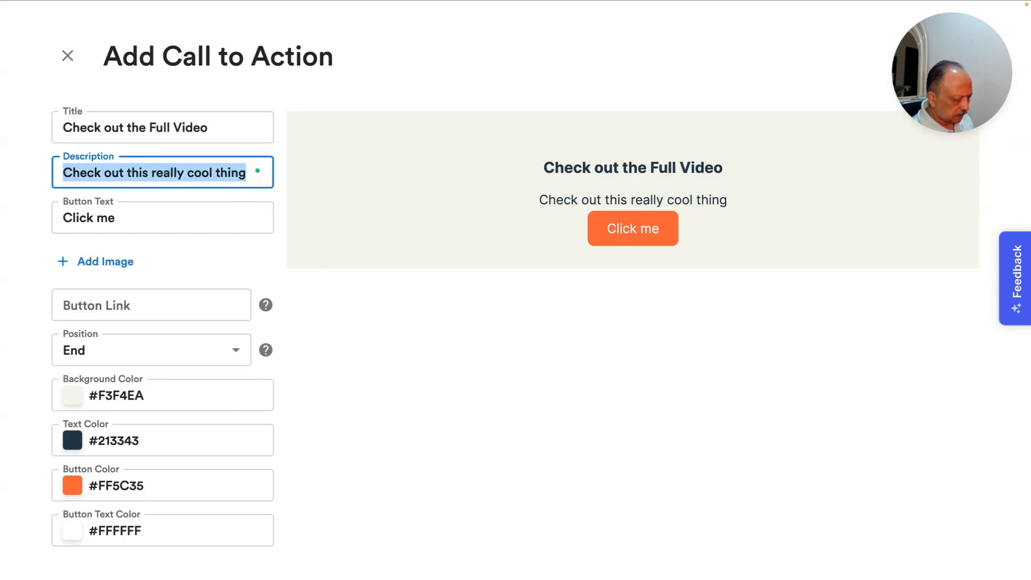
type("Complete")
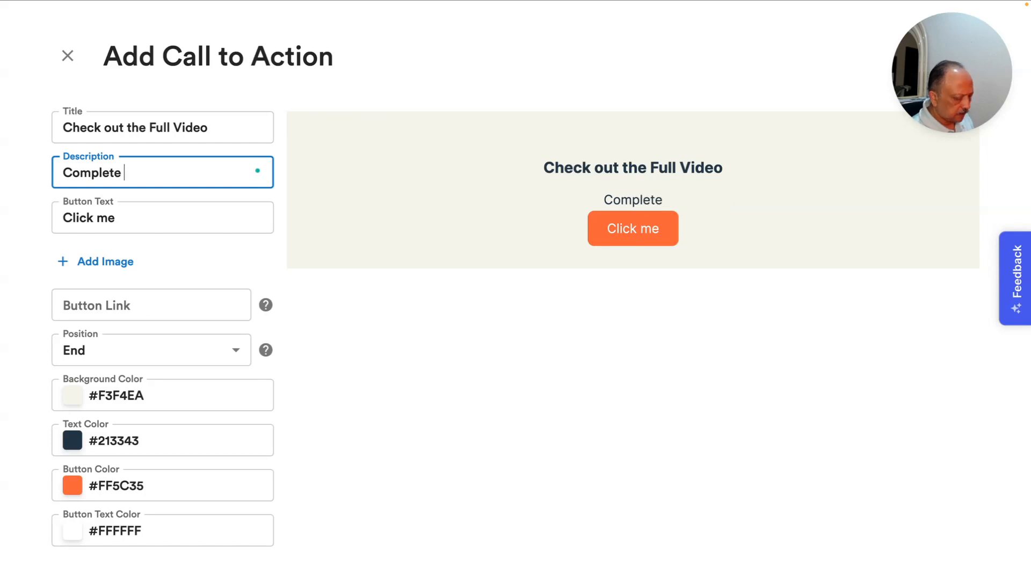
key("BackSpace")
key("BackSpace")
key("BackSpace")
key("BackSpace")
key("BackSpace")
key("BackSpace")
key("BackSpace")
key("BackSpace")
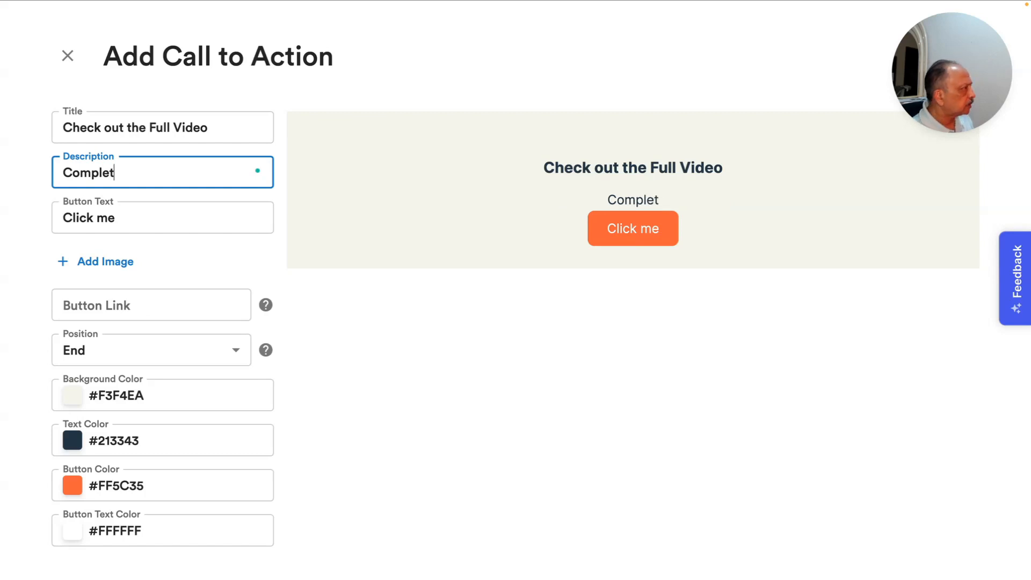
type("F")
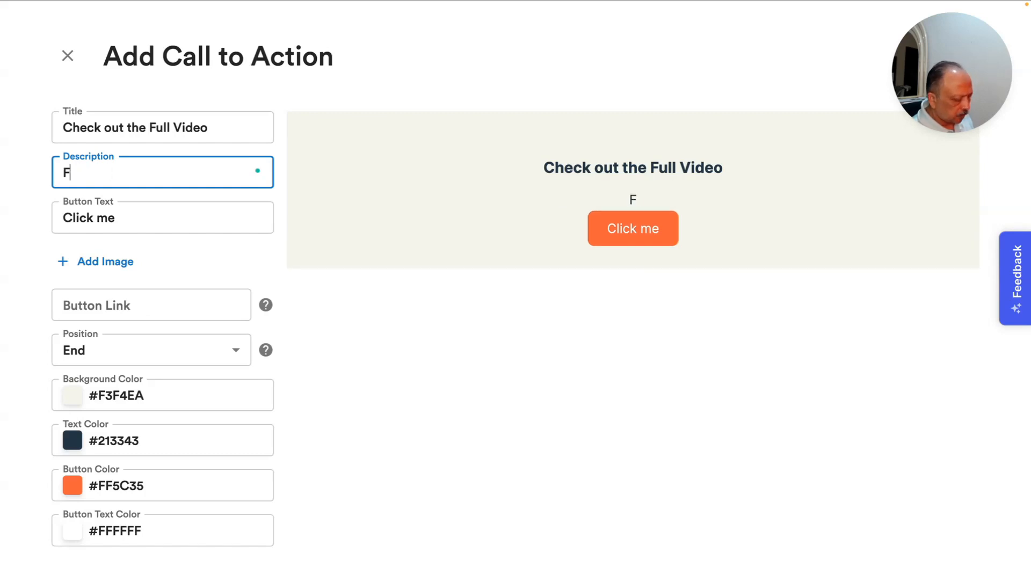
type("ull Conc")
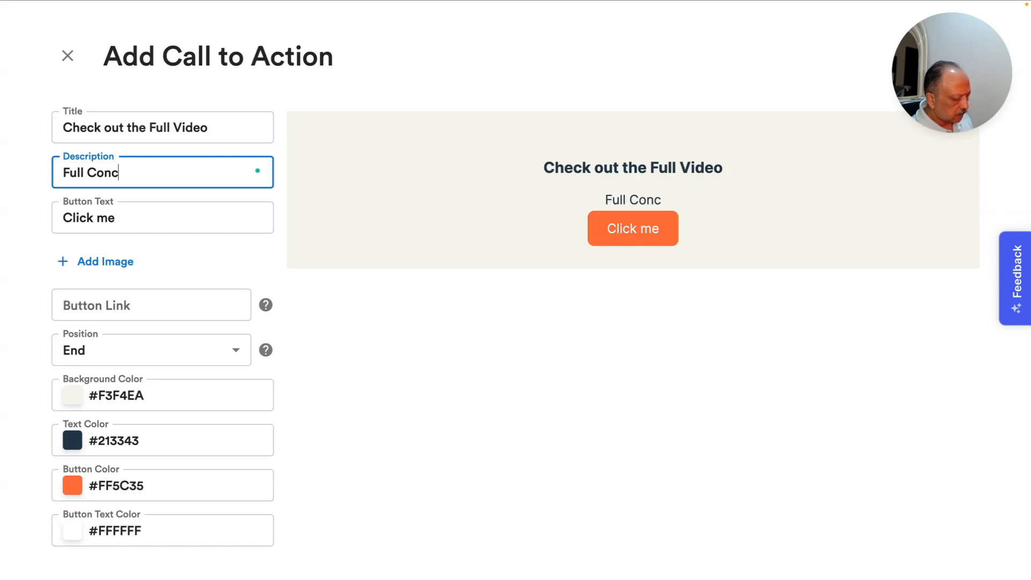
type("ord Review")
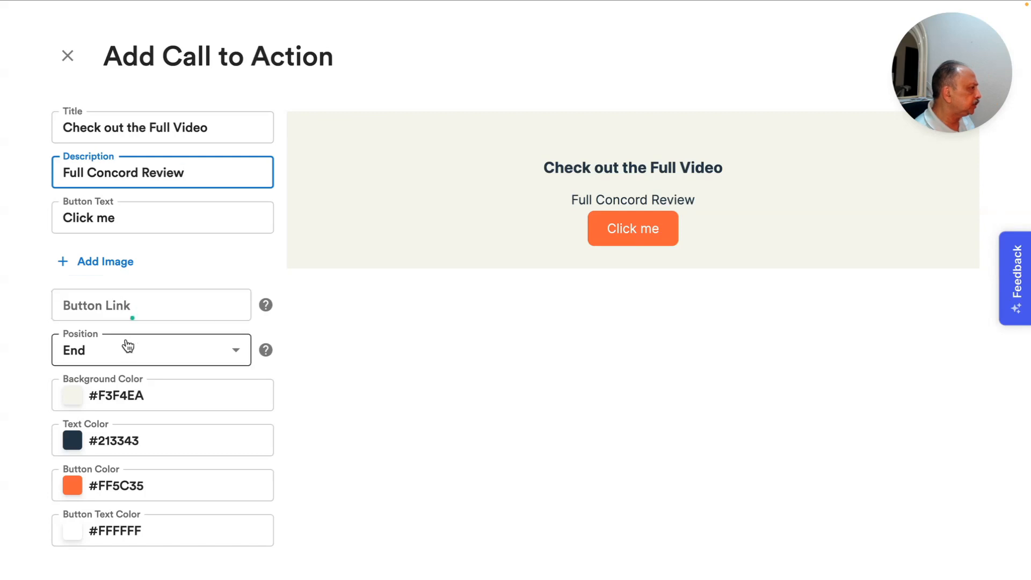
Step: Set the call to action's position to Middle and try to add it to the blog
left_click(149, 352)
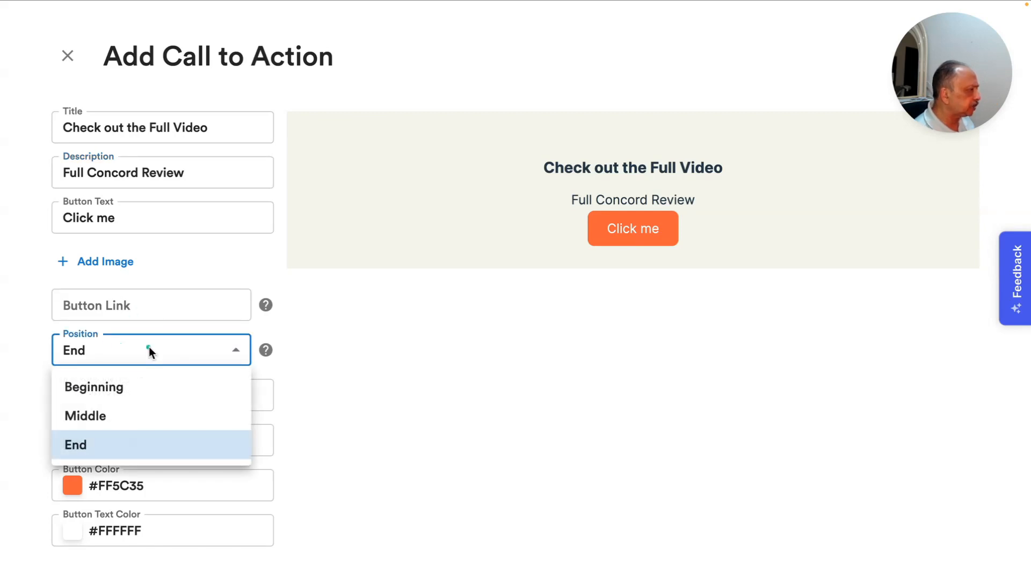
left_click(97, 419)
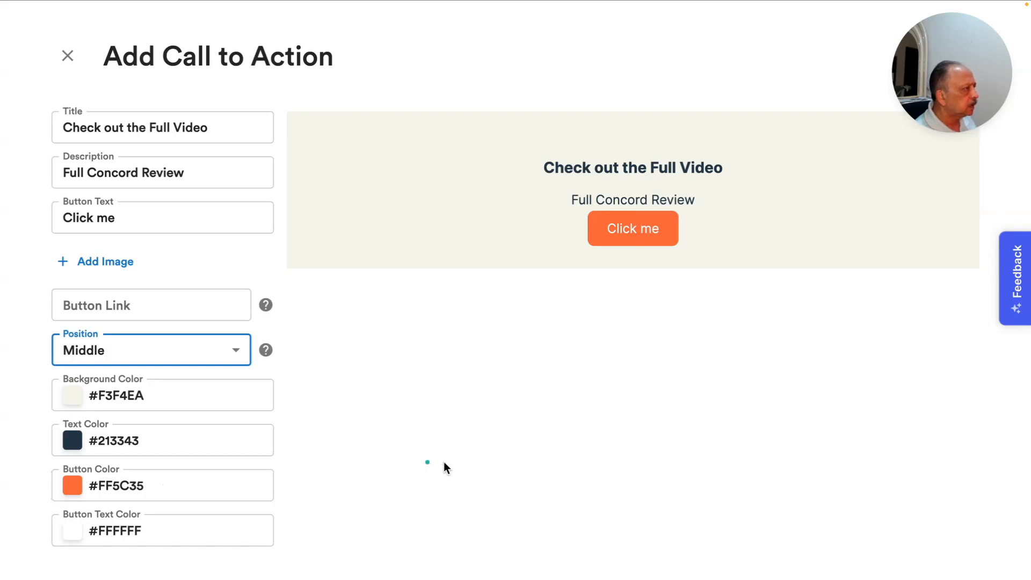
scroll(452, 456, "down", 2)
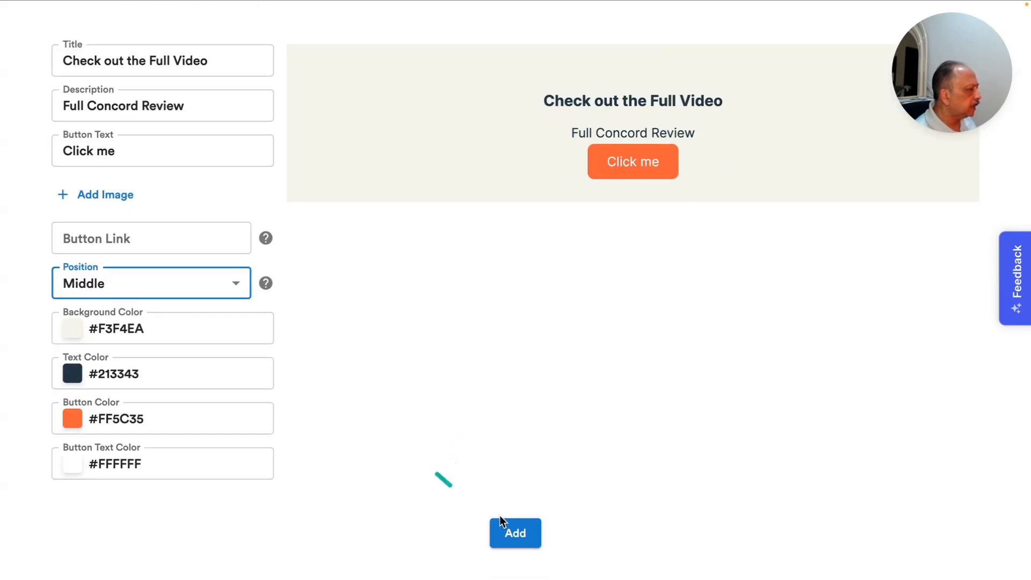
left_click(515, 535)
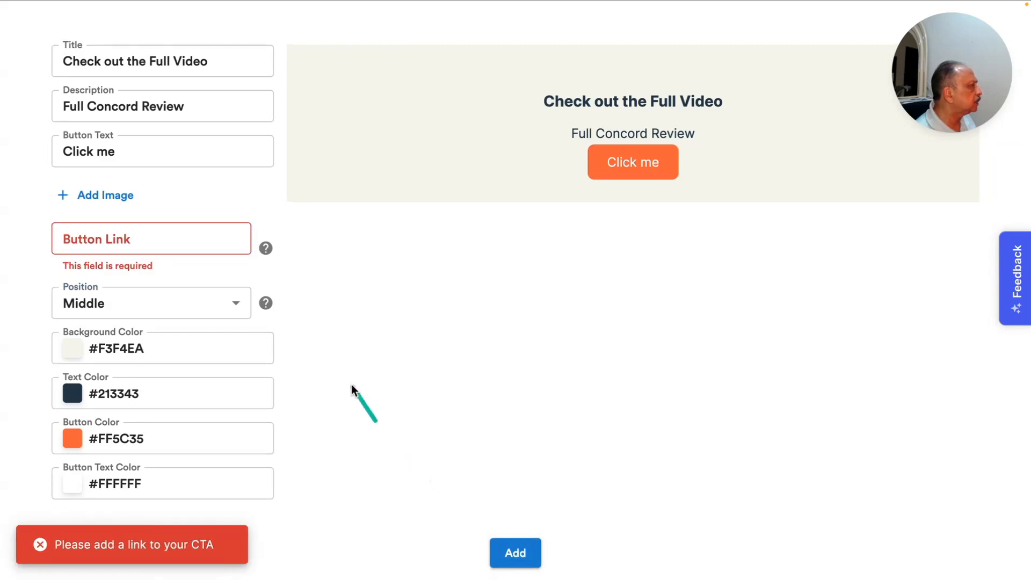
Step: Paste the copied video URL as the call to action's button link and add the call to action
scroll(352, 385, "up", 2)
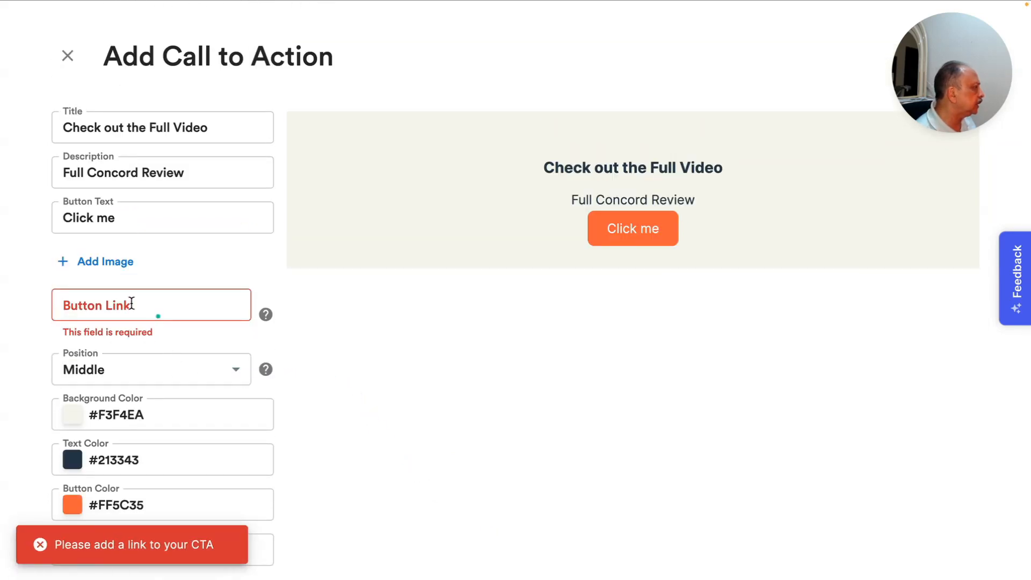
left_click(132, 303)
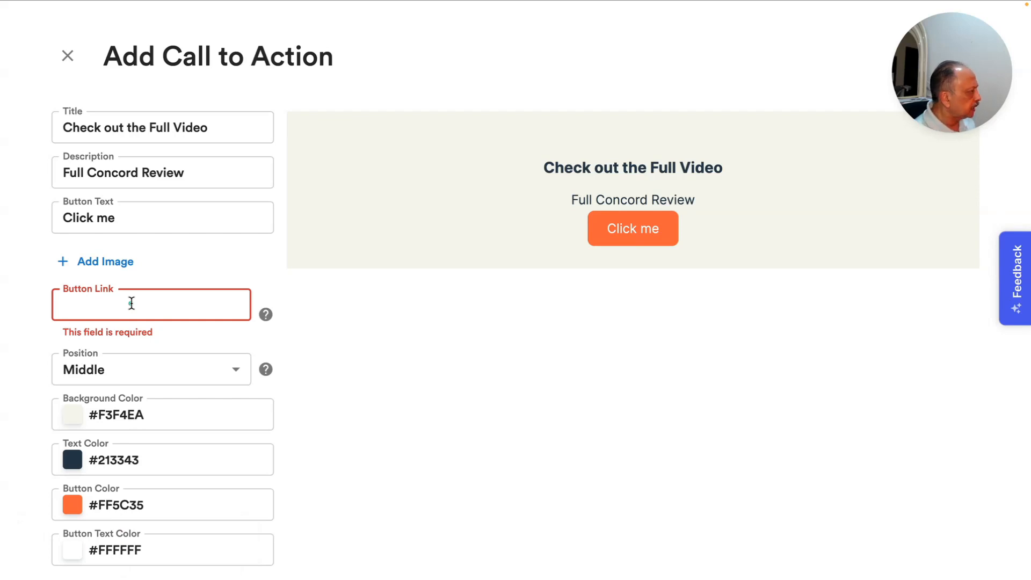
key("ctrl+v")
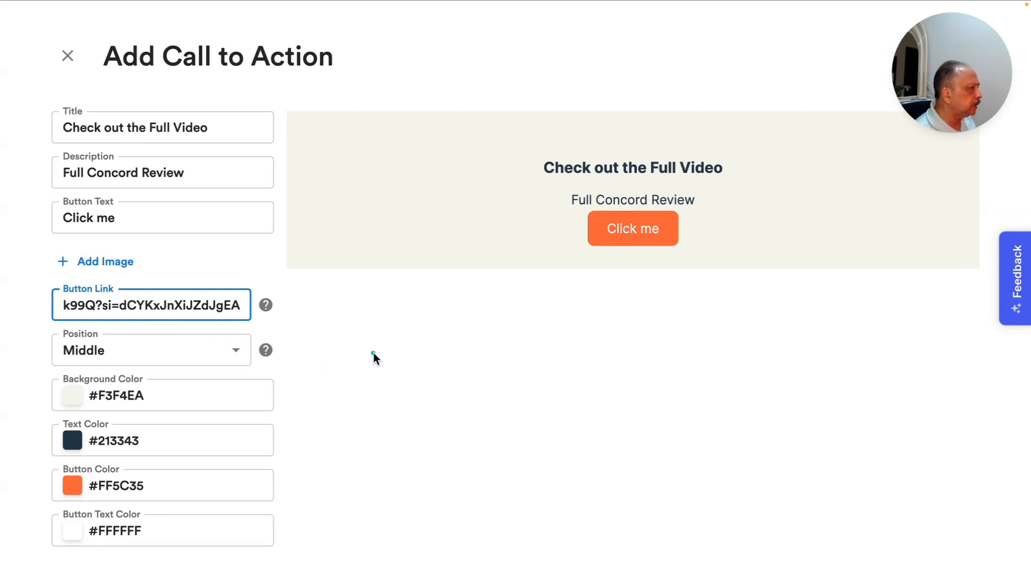
scroll(373, 353, "down", 2)
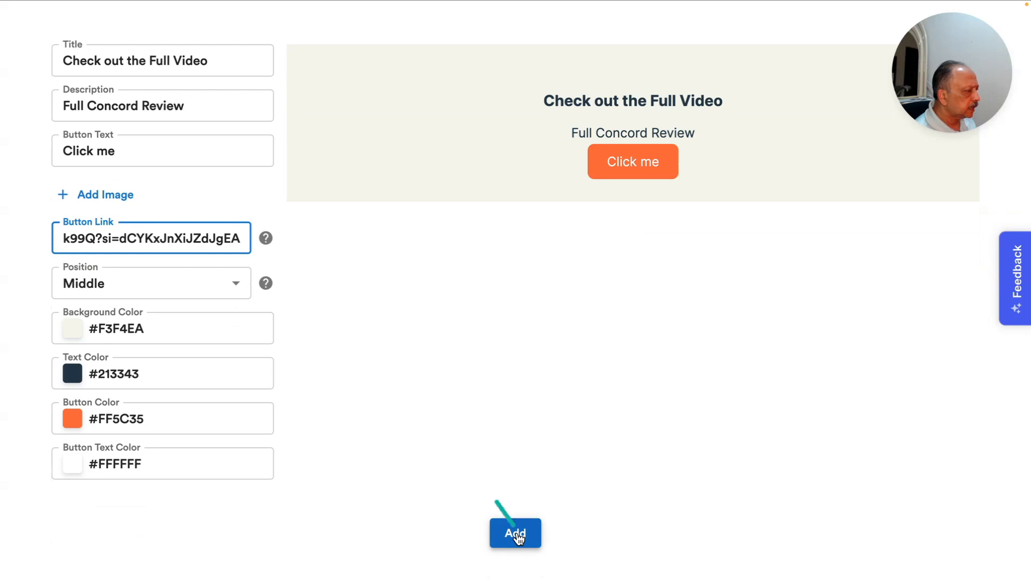
left_click(516, 534)
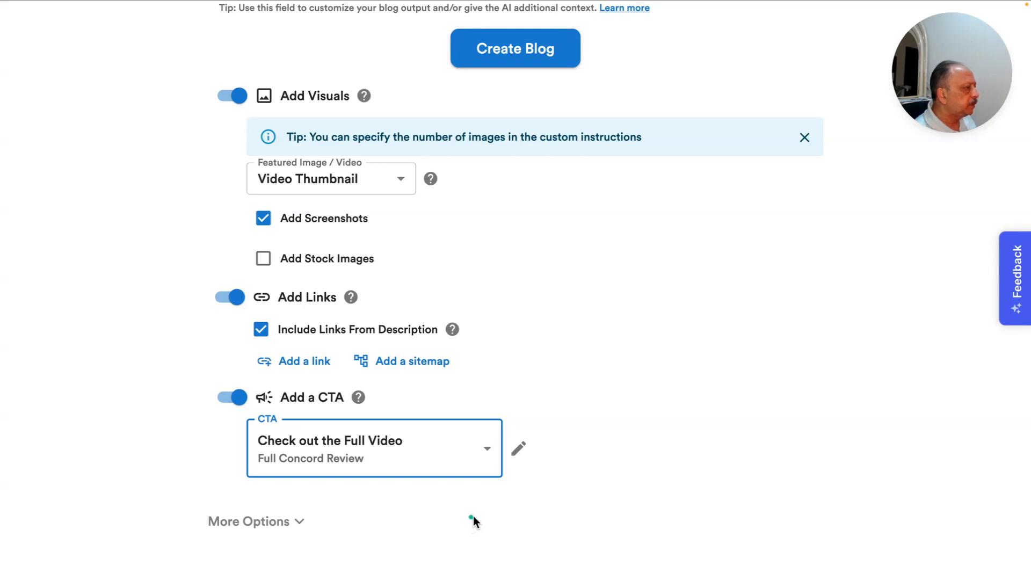
Step: Expand the additional blog options and set the length to Medium (~1500 words) and the language to English
left_click(301, 526)
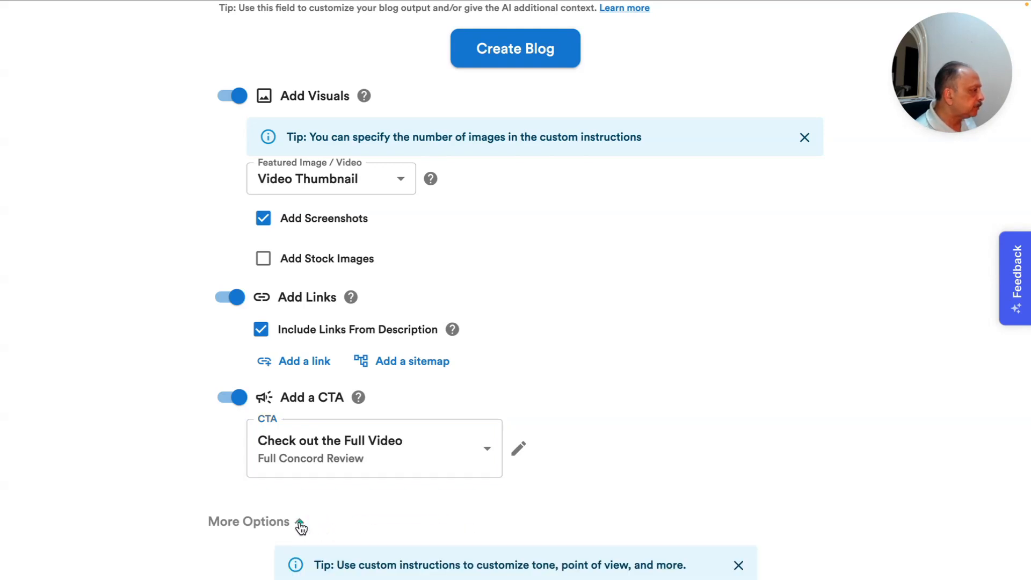
scroll(304, 520, "down", 3)
scroll(304, 511, "down", 1)
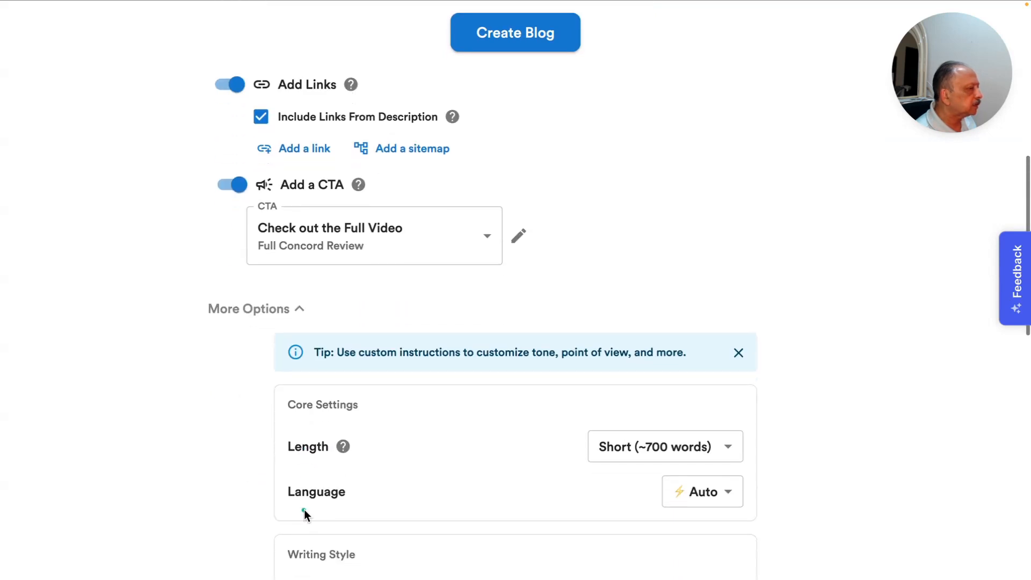
left_click(727, 449)
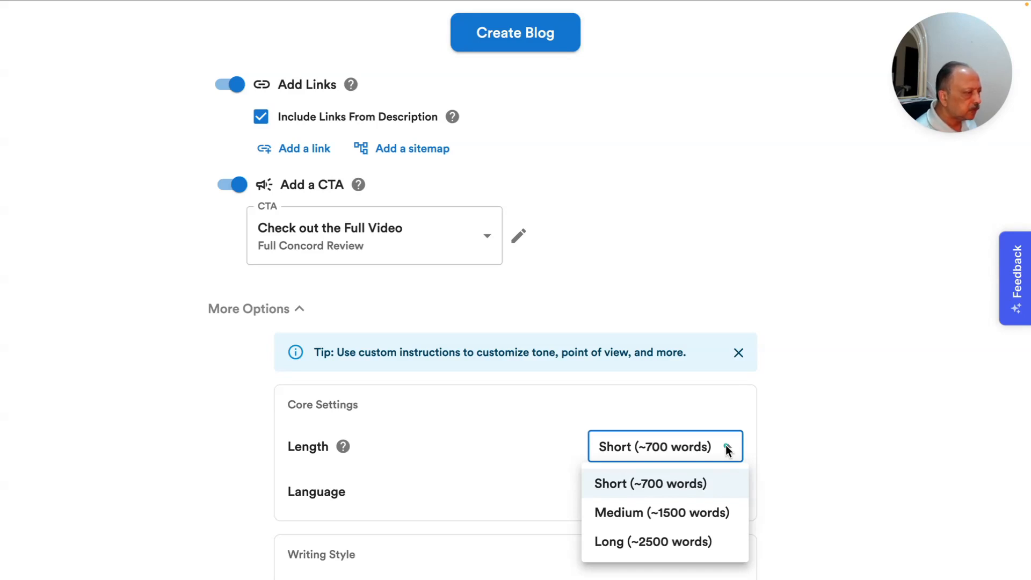
left_click(666, 514)
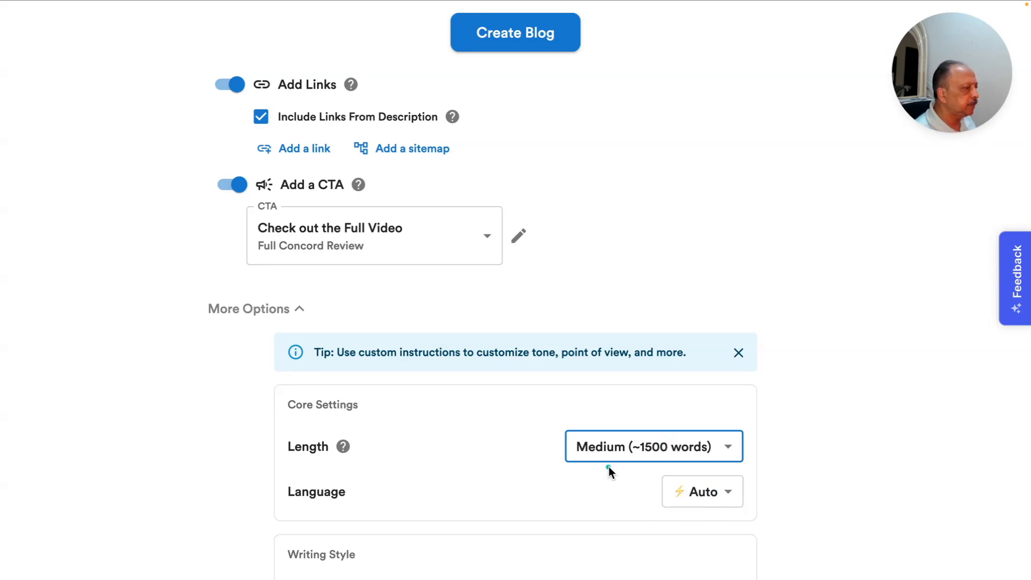
left_click(728, 494)
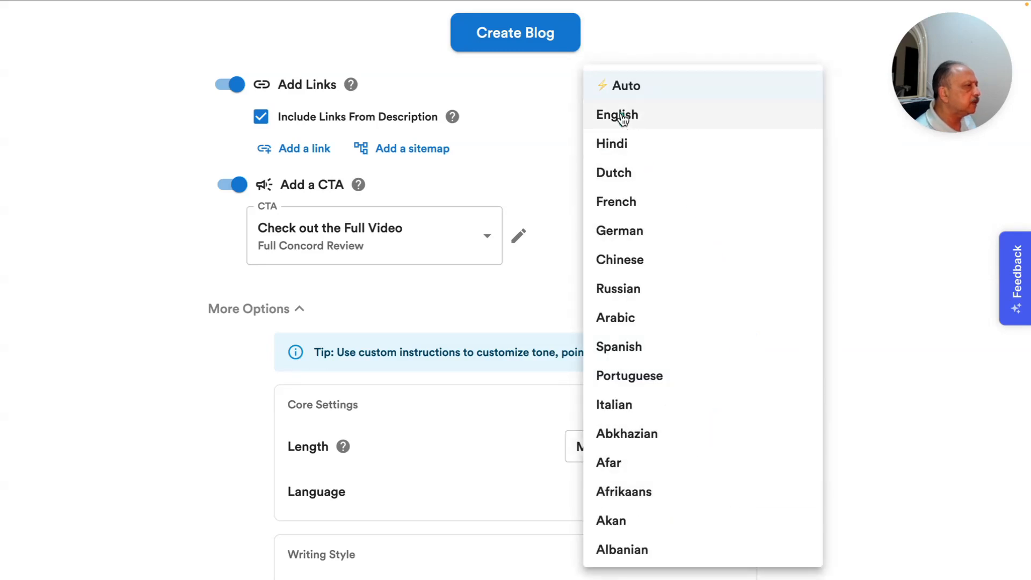
left_click(622, 116)
Step: Look over the writing tone choices and set the point of view to First Person Singular (I, me, my, mine)
scroll(840, 385, "down", 3)
scroll(841, 391, "down", 1)
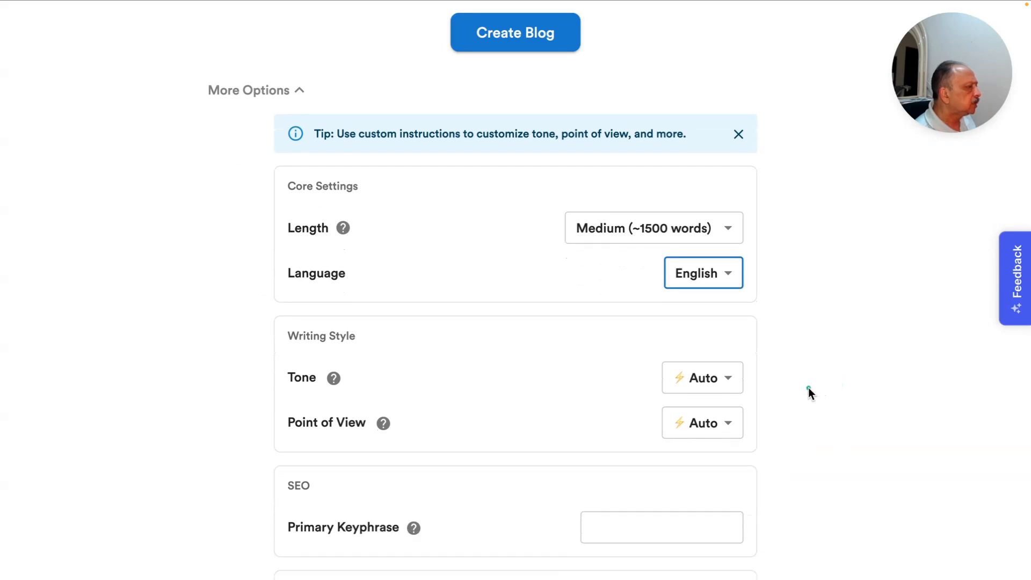
scroll(809, 389, "down", 2)
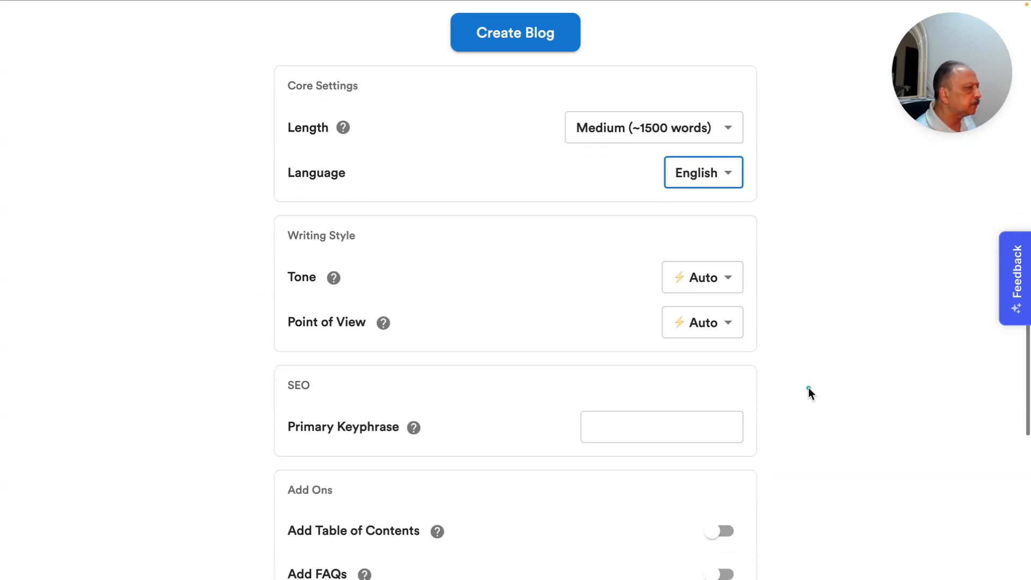
left_click(725, 278)
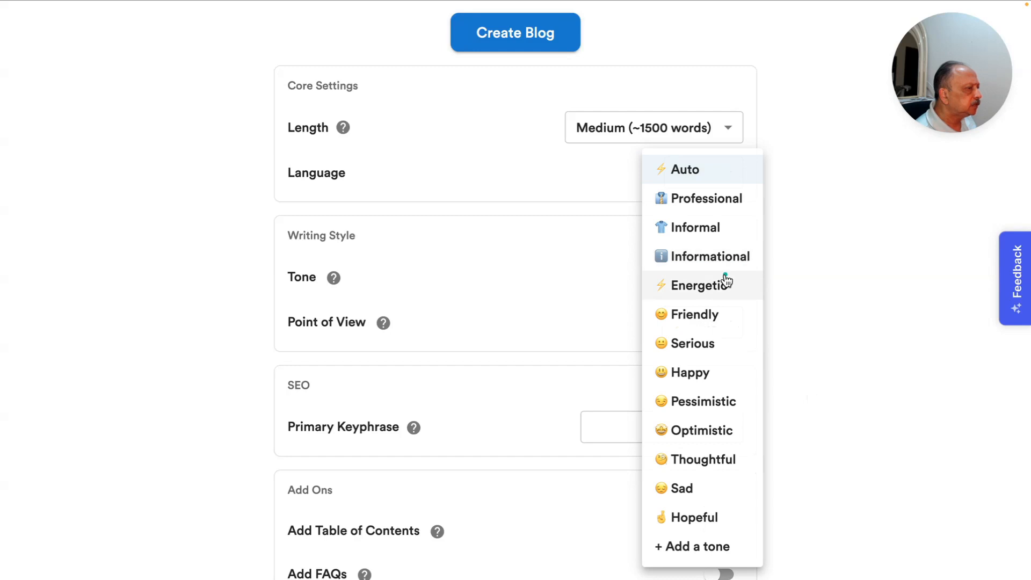
left_click(801, 279)
left_click(725, 329)
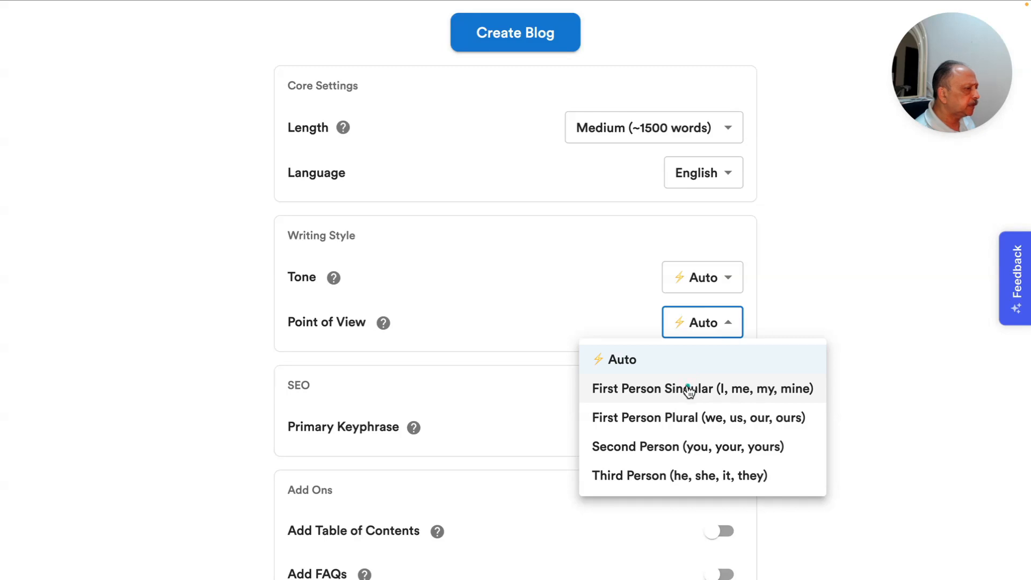
left_click(650, 388)
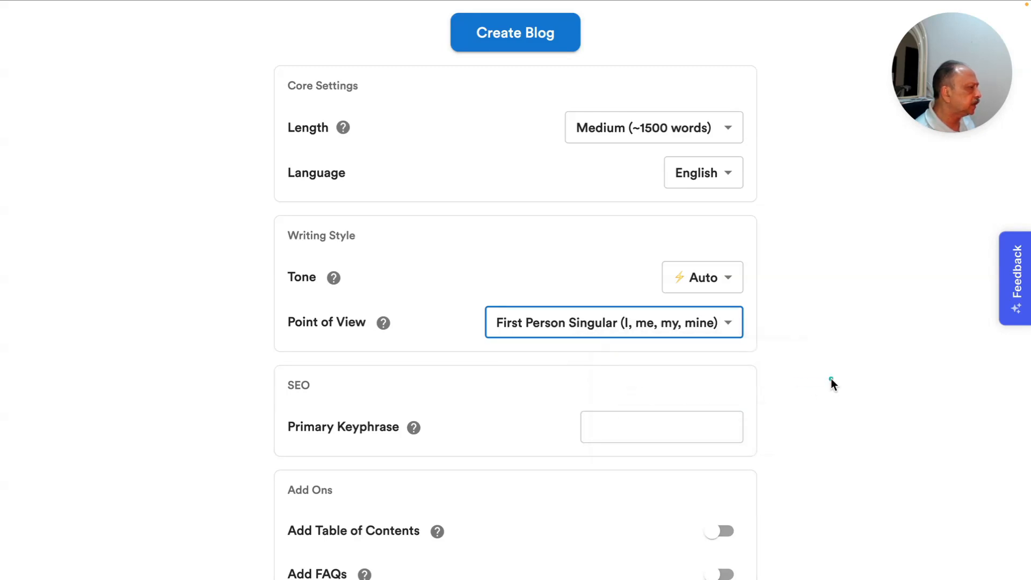
Step: Enter "Concord Review" as the primary SEO keyphrase
scroll(831, 378, "down", 1)
left_click(656, 353)
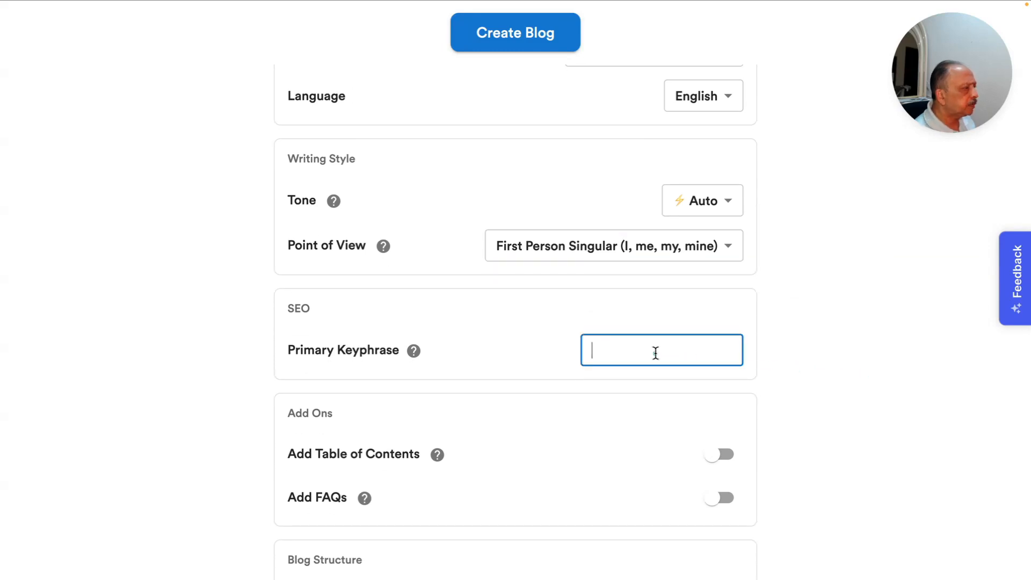
type("Conc ord")
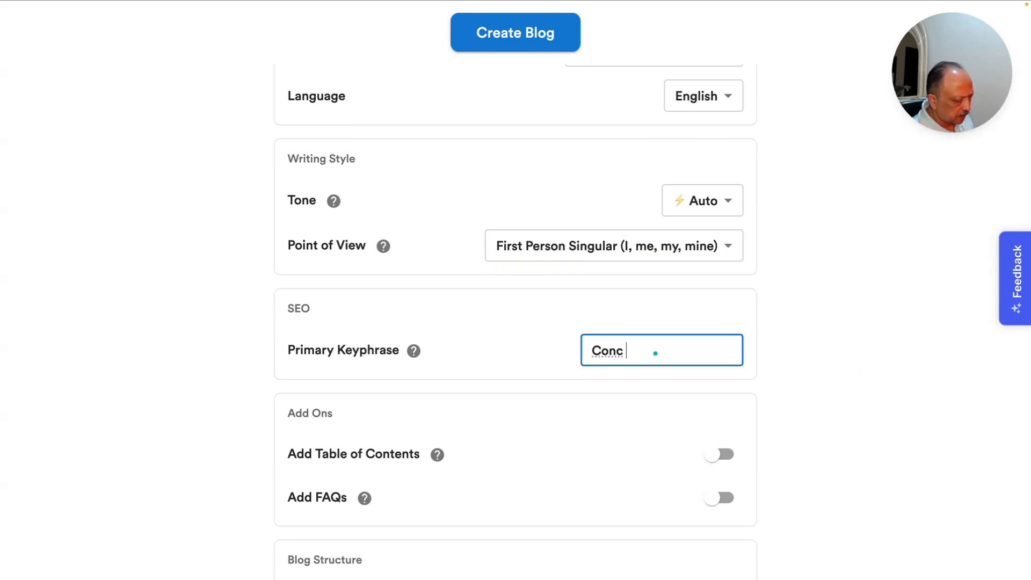
key("BackSpace")
key("BackSpace")
key("BackSpace")
key("BackSpace")
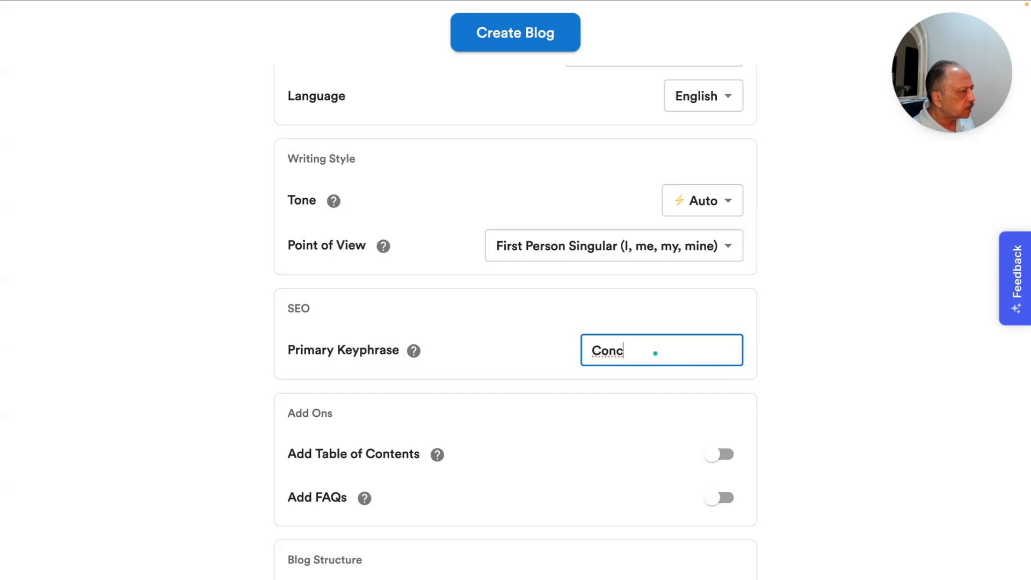
type("ord Review")
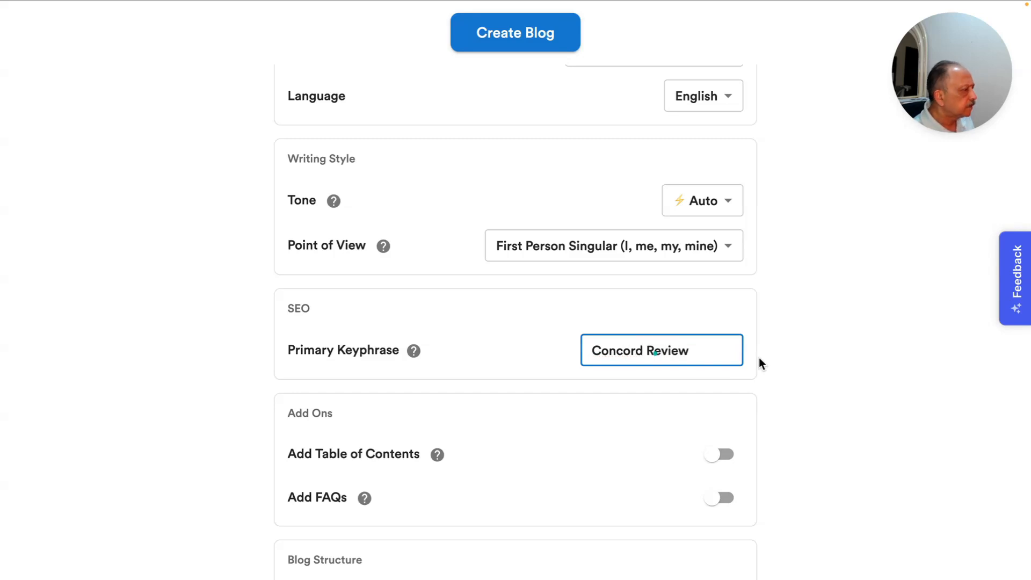
Step: Turn on the table of contents and FAQs add-ons for the blog
left_click(885, 357)
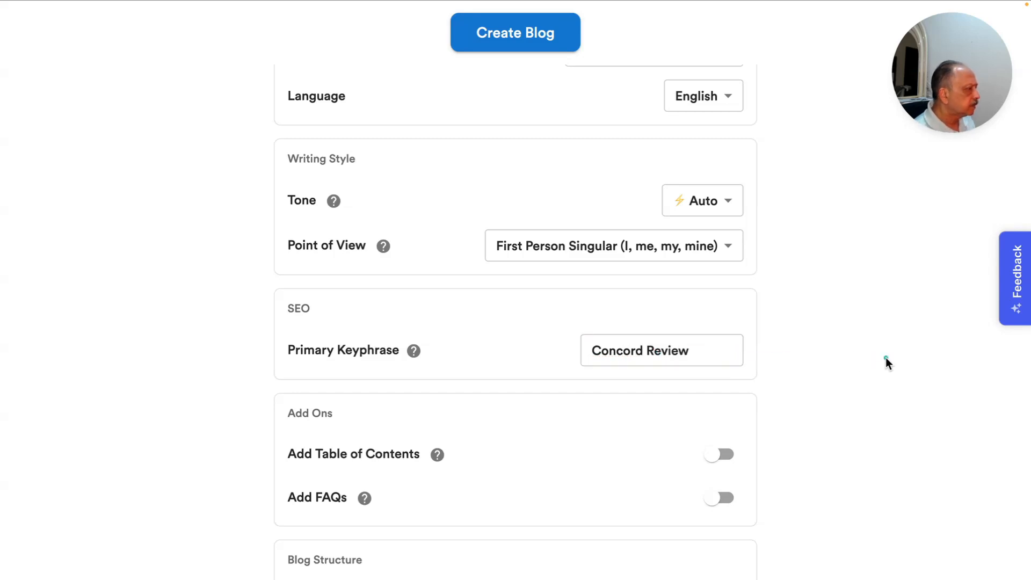
scroll(659, 436, "down", 1)
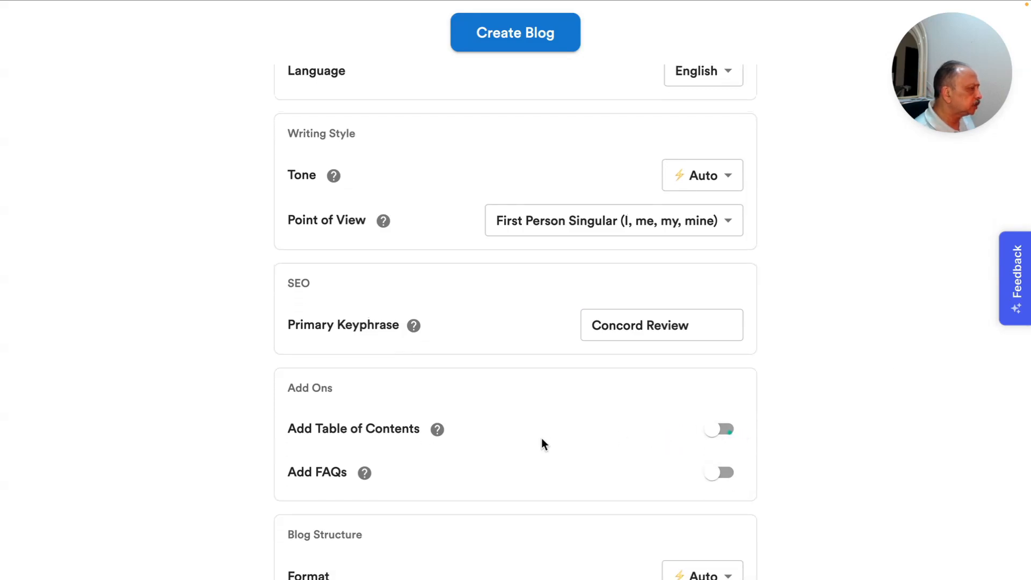
left_click(728, 434)
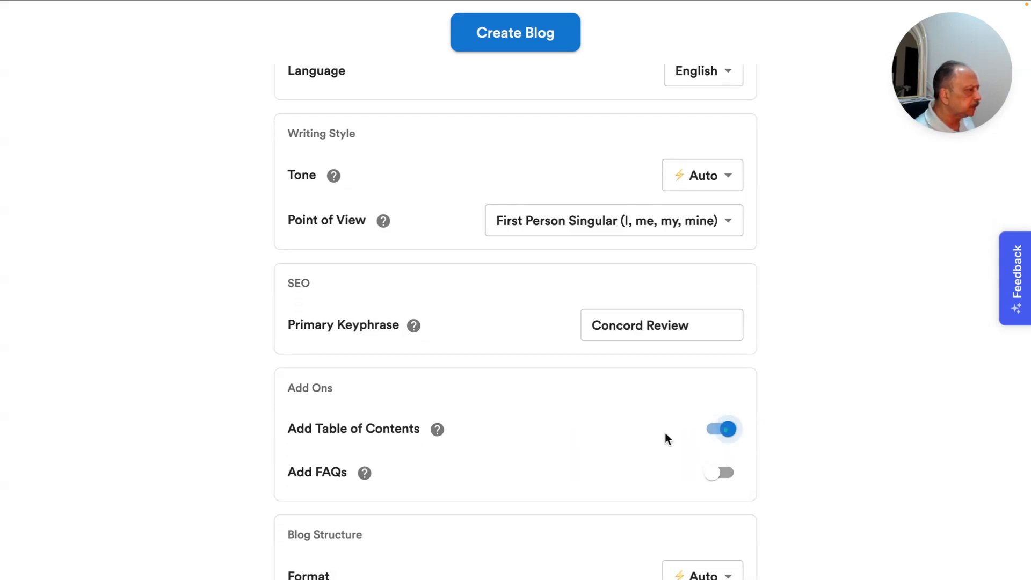
left_click(717, 475)
Step: Look over the blog structure options and the contact form for requesting further customizations, leaving the form unsent
scroll(657, 468, "down", 3)
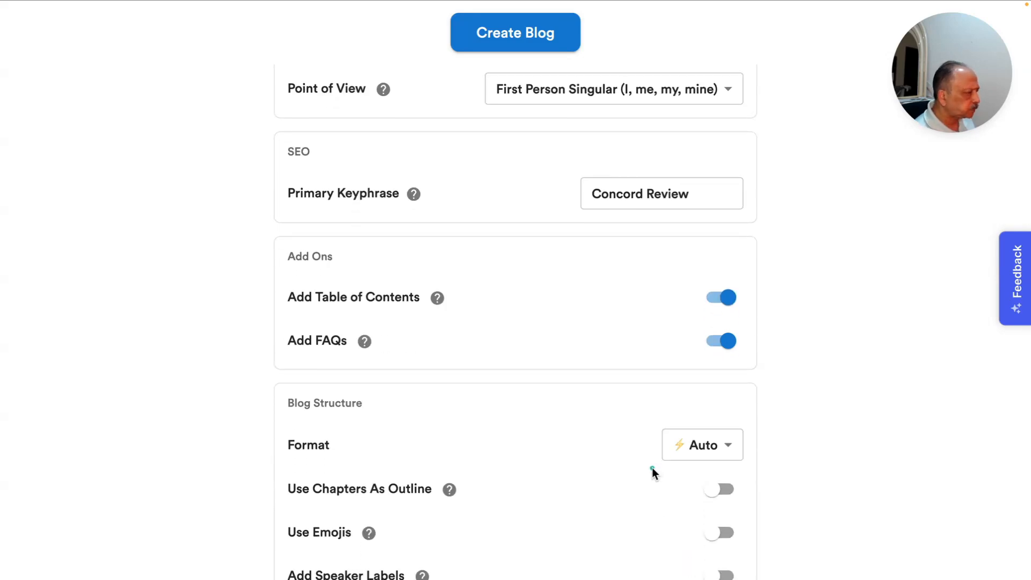
scroll(652, 470, "down", 2)
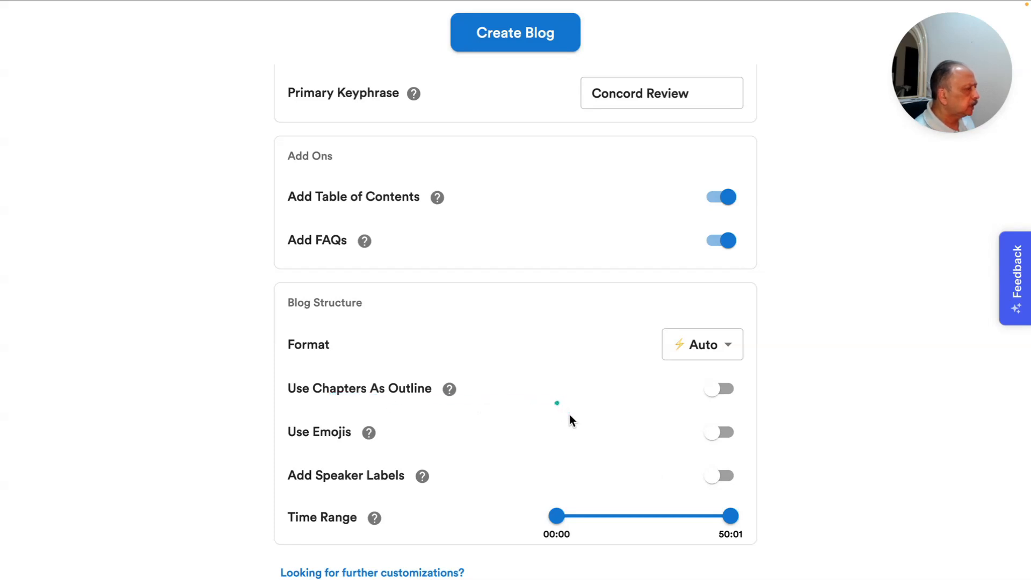
scroll(656, 441, "down", 1)
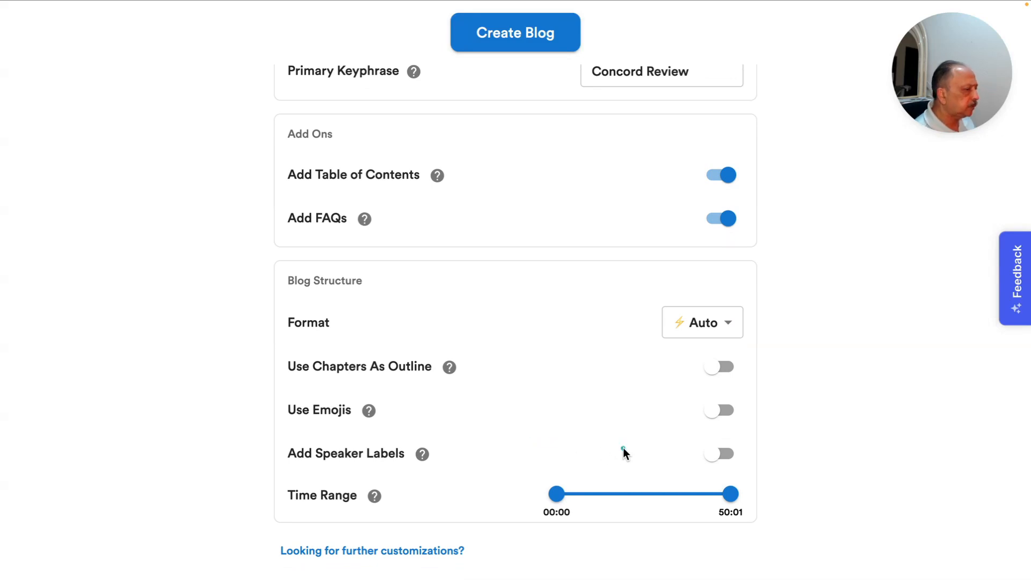
scroll(624, 449, "down", 2)
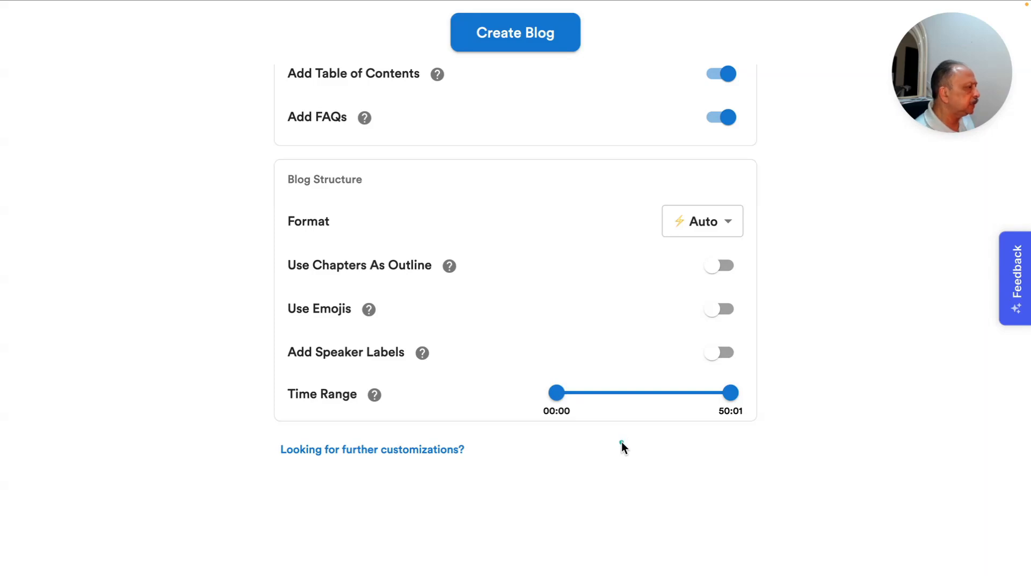
left_click(397, 456)
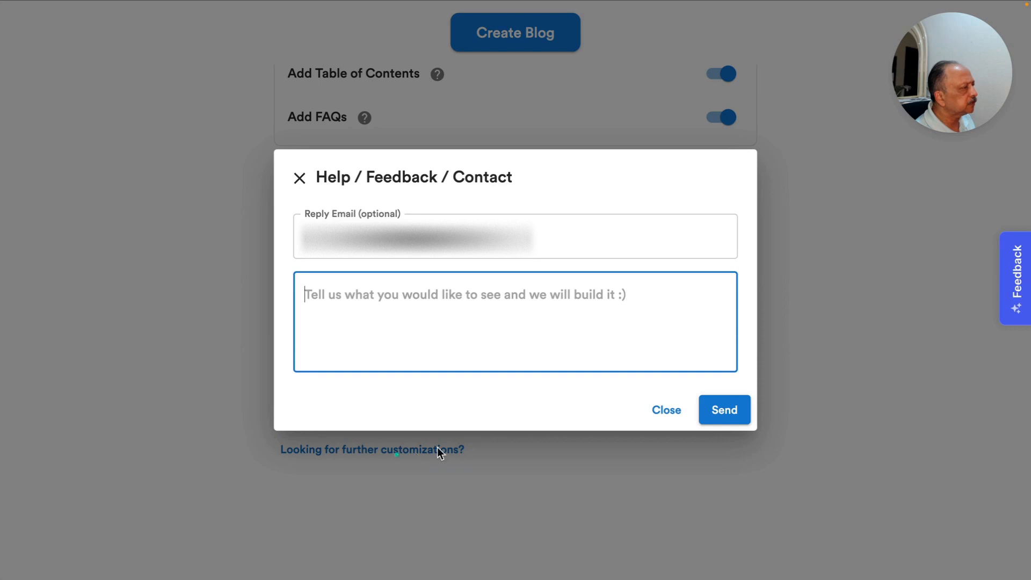
left_click(670, 411)
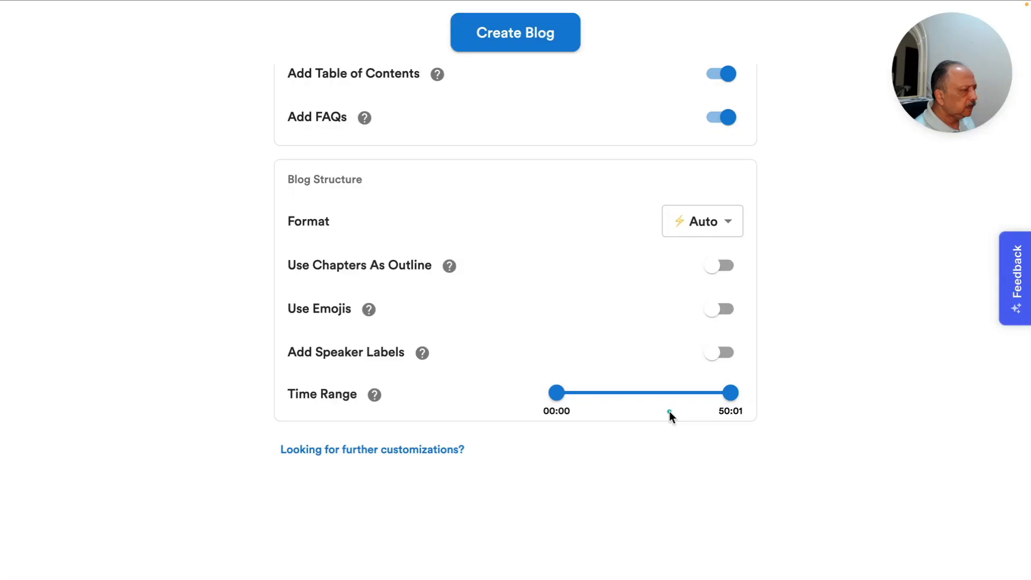
Step: Return to the start of the blog settings and generate the blog article
scroll(640, 472, "up", 5)
scroll(639, 473, "up", 15)
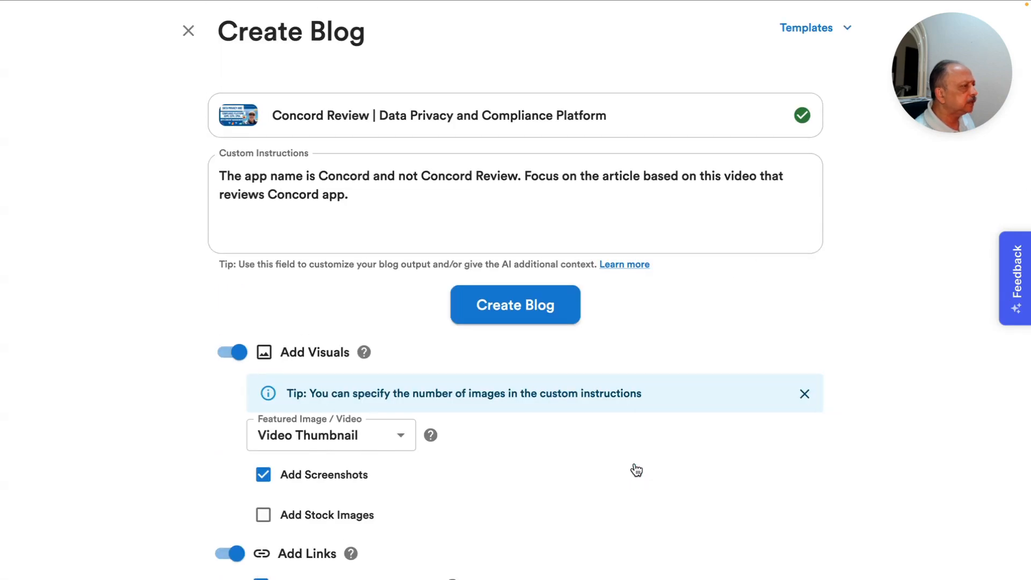
left_click(504, 303)
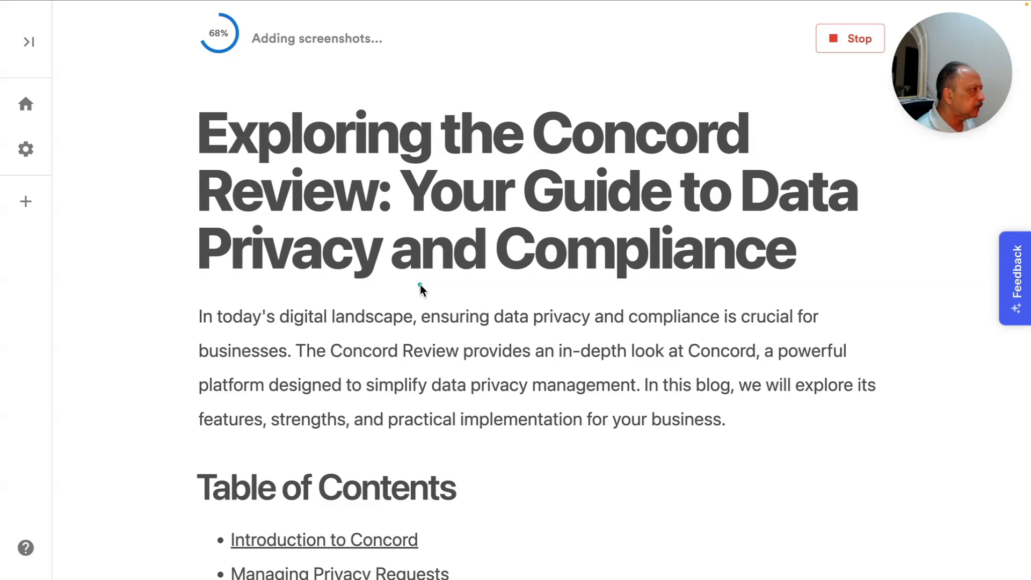
Step: Skim the draft article's introduction, table of contents and body text while its screenshots are being added
scroll(420, 285, "down", 2)
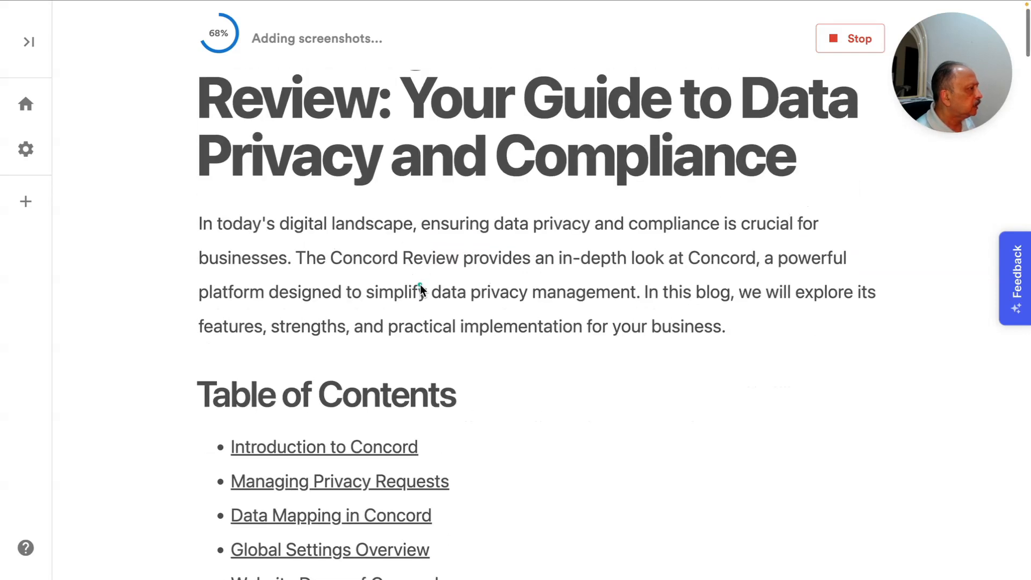
scroll(420, 285, "up", 2)
scroll(420, 285, "down", 6)
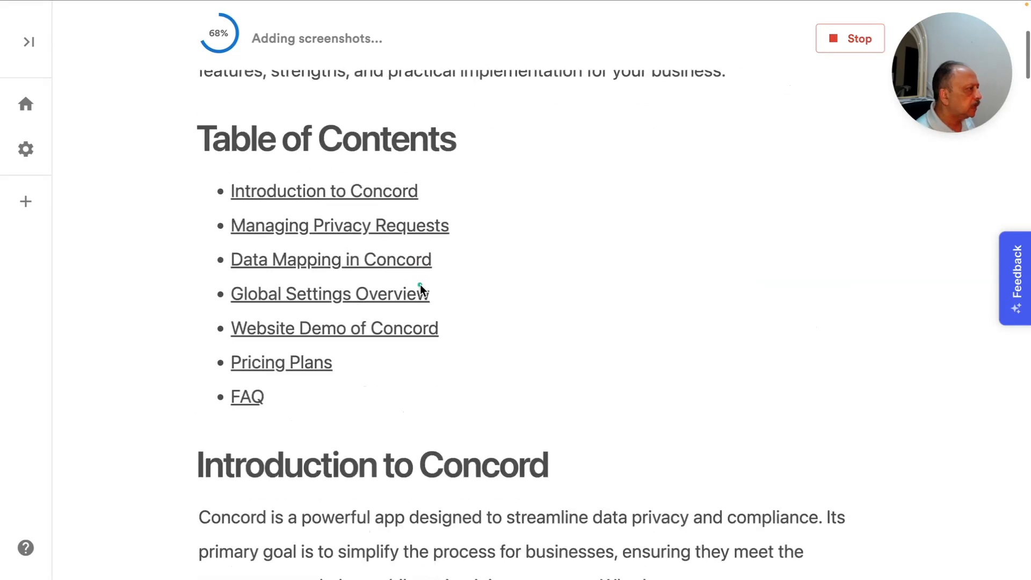
scroll(420, 285, "down", 3)
scroll(420, 285, "down", 2)
scroll(420, 284, "down", 7)
scroll(420, 285, "down", 9)
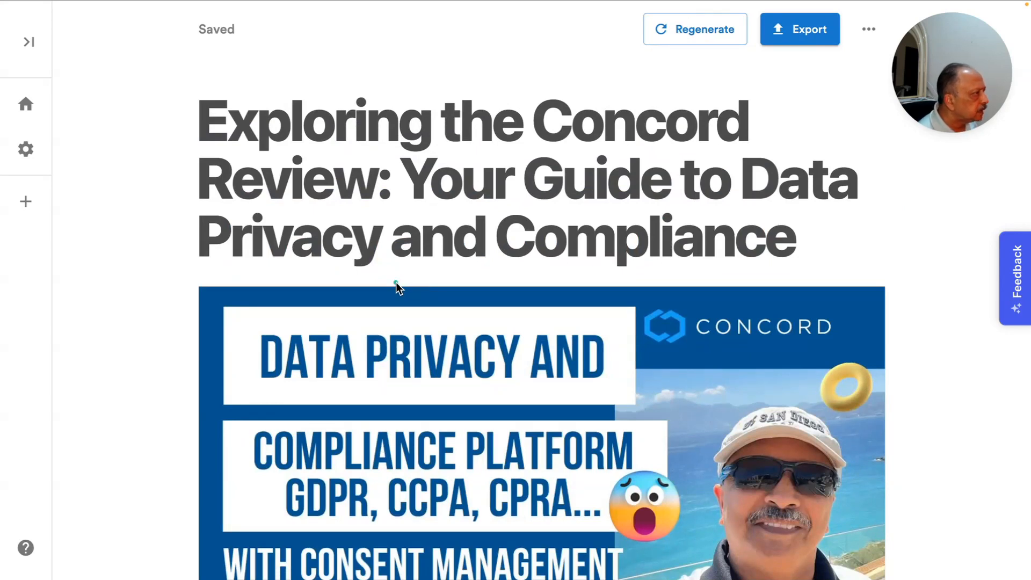
Step: Review the finished article's title, featured thumbnail image, opening paragraph and table of contents
scroll(396, 282, "down", 1)
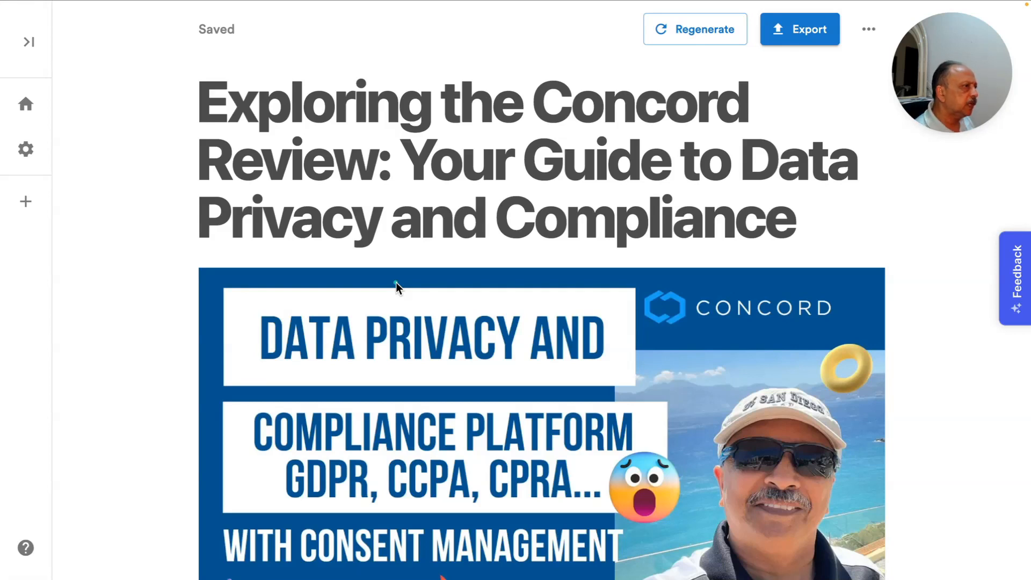
scroll(396, 283, "down", 5)
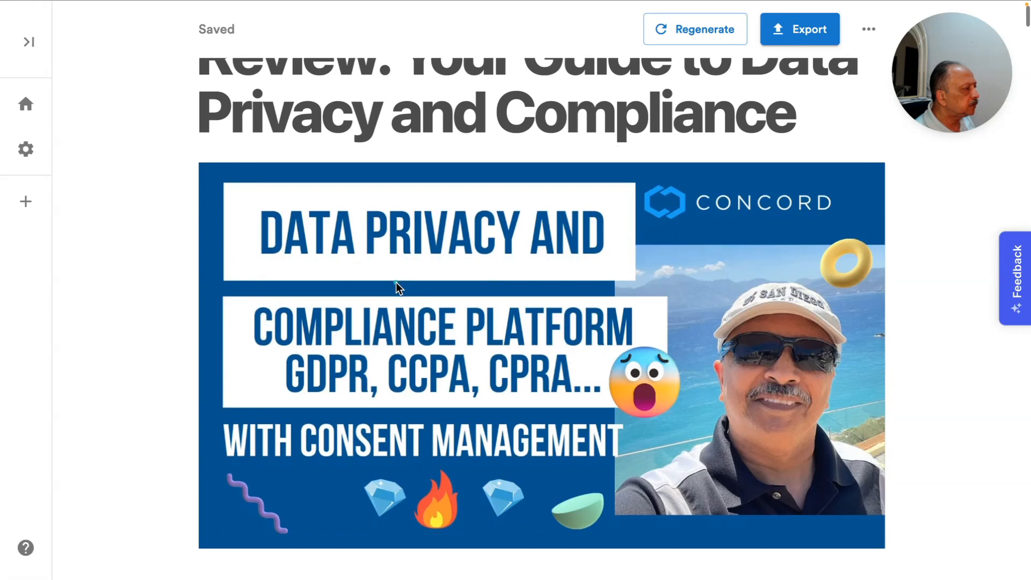
scroll(395, 282, "up", 5)
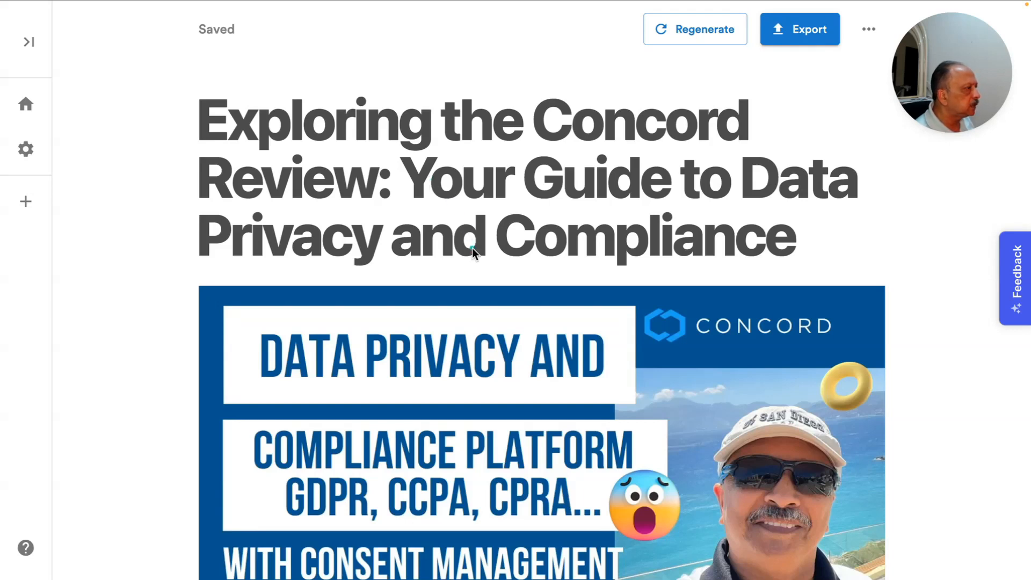
scroll(472, 247, "down", 1)
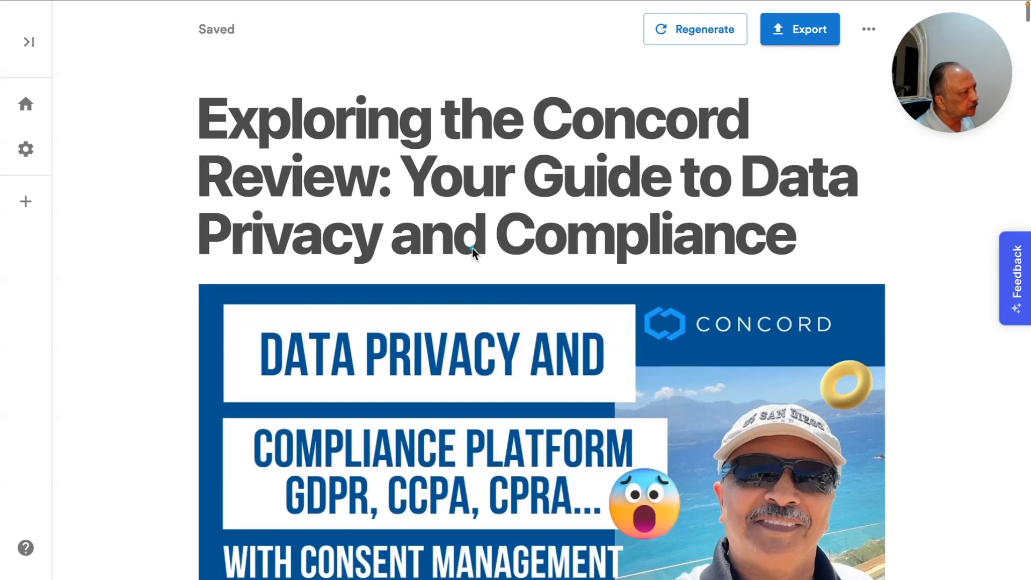
scroll(472, 249, "down", 4)
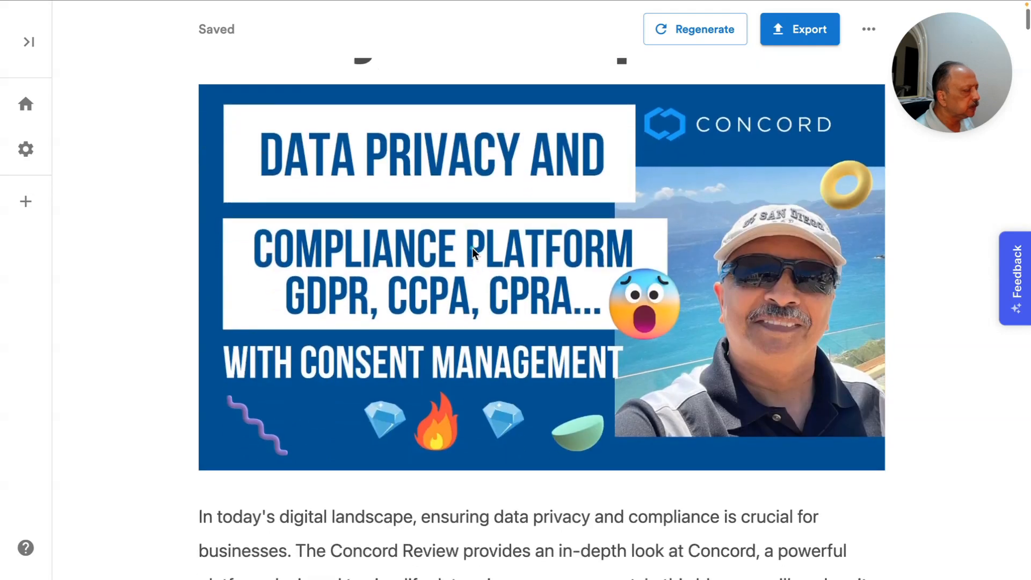
scroll(472, 250, "down", 1)
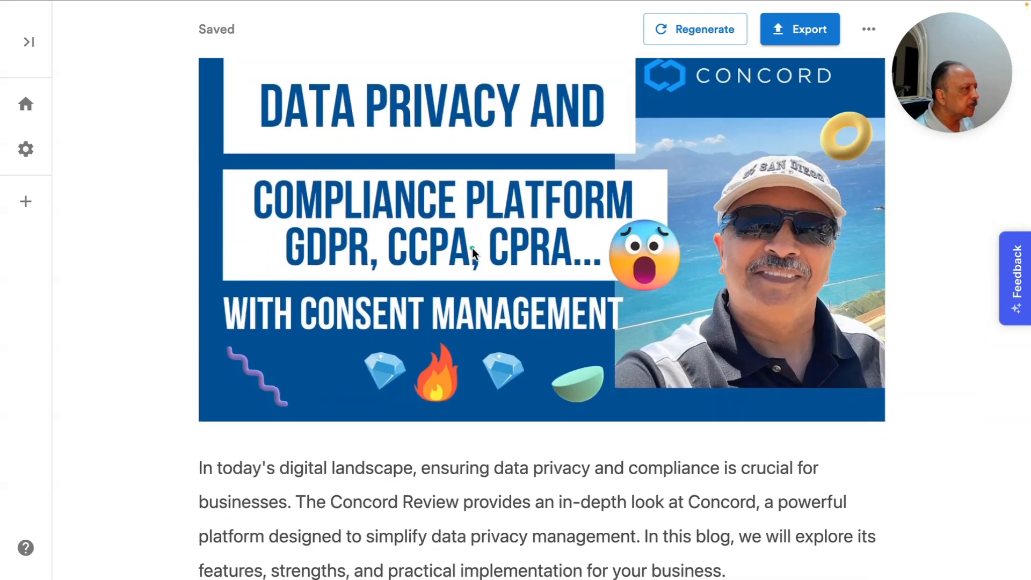
scroll(473, 250, "down", 3)
scroll(472, 248, "down", 5)
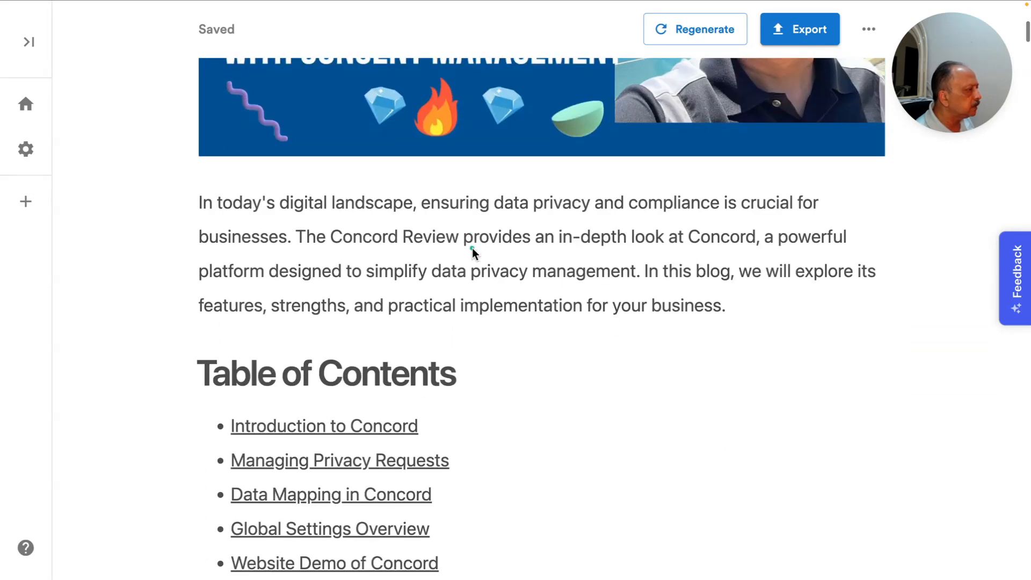
scroll(499, 226, "down", 4)
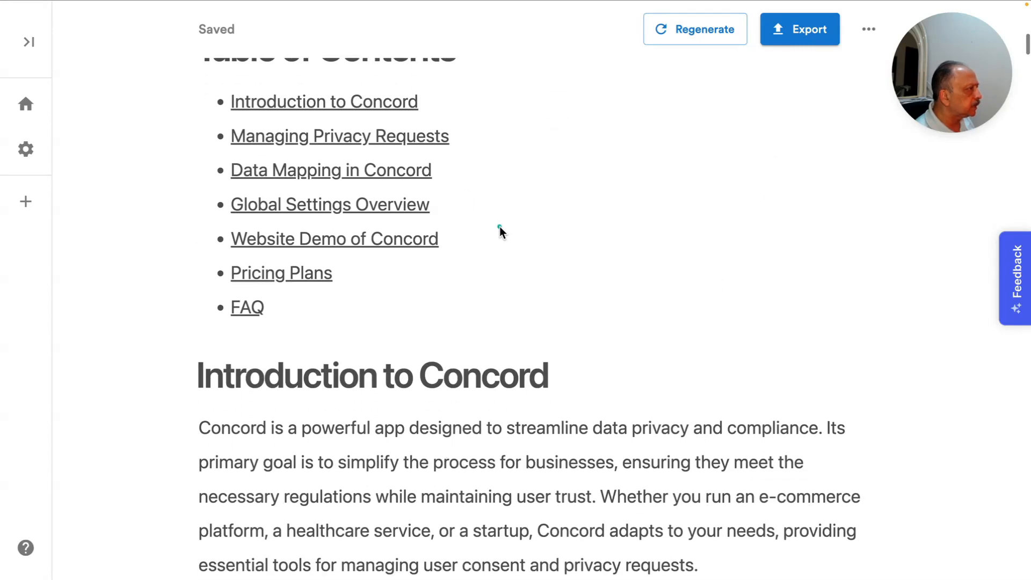
Step: Examine the Introduction to Concord section, including the overview, key features, dashboard tour and inserted screenshots
scroll(500, 228, "down", 5)
scroll(500, 226, "down", 12)
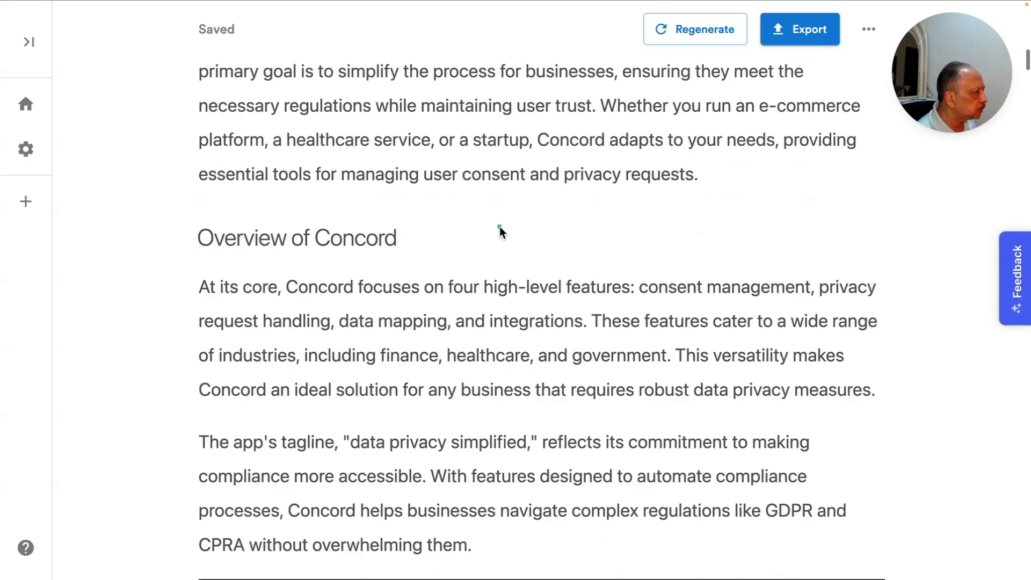
scroll(500, 226, "down", 7)
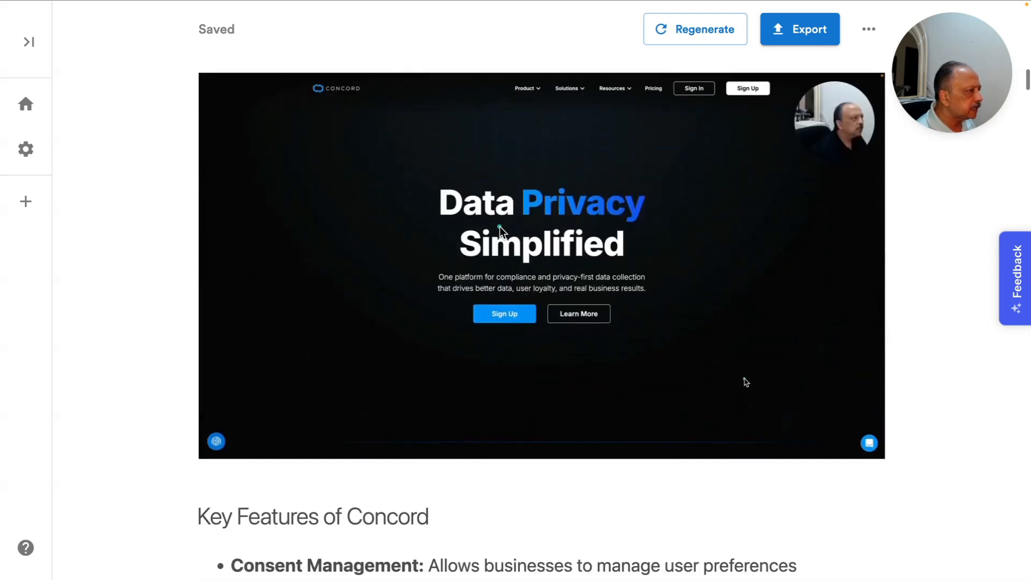
scroll(499, 227, "down", 9)
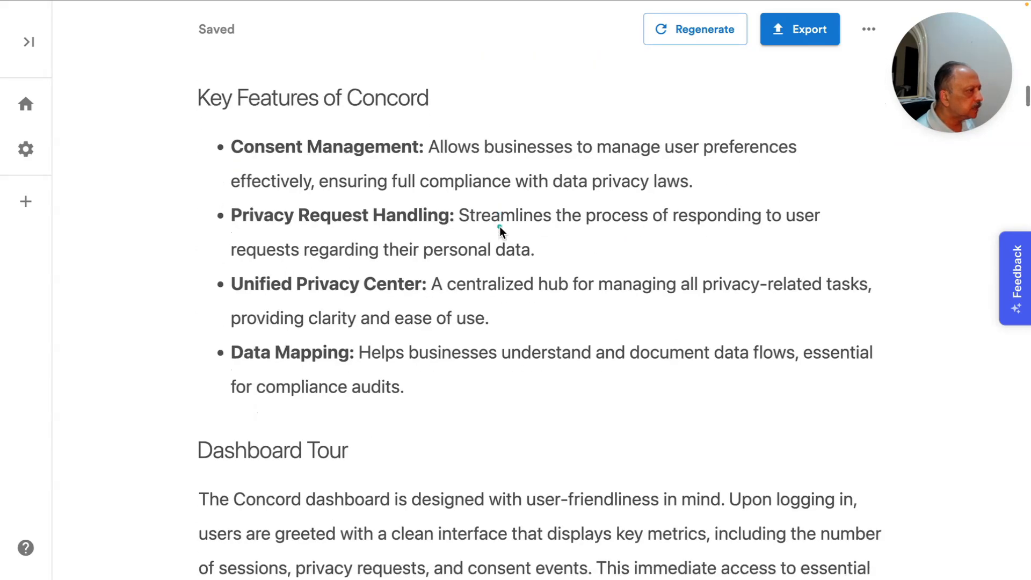
scroll(500, 226, "down", 3)
scroll(500, 227, "down", 6)
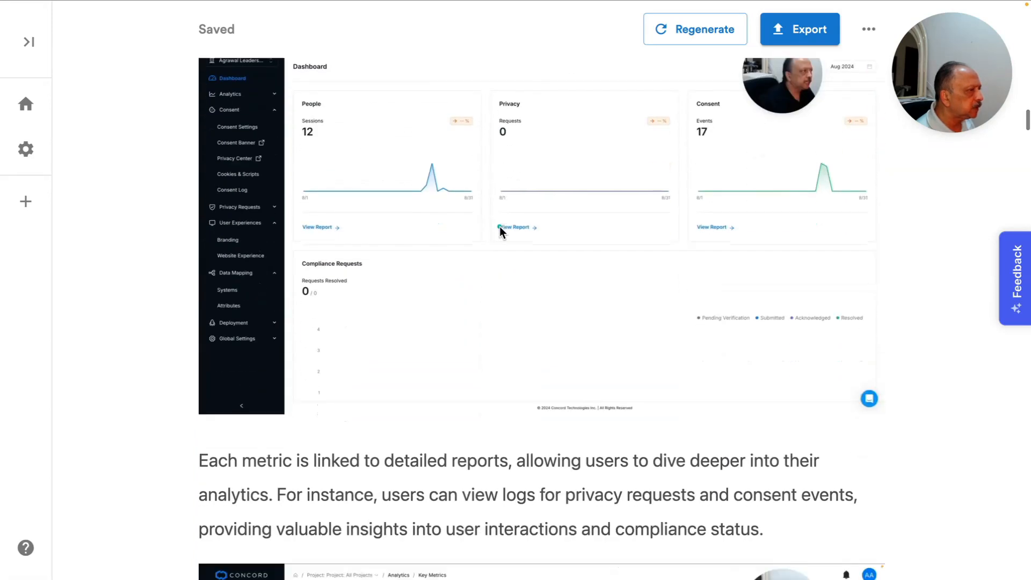
scroll(499, 227, "down", 4)
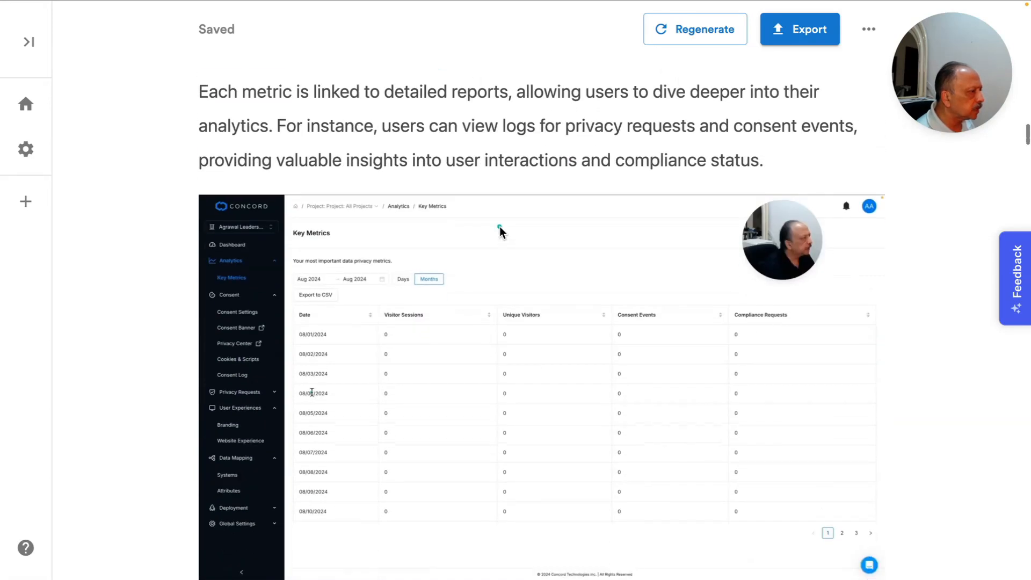
scroll(500, 227, "down", 1)
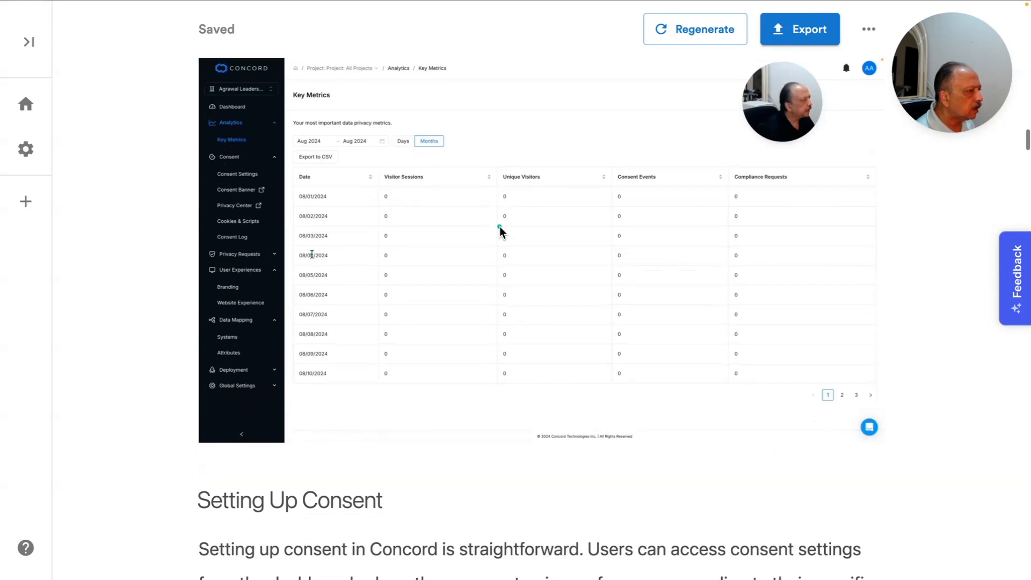
Step: Read the article's Setting Up Consent, Types of Consent and Exploring the Privacy Center sections together with their inserted screenshots
scroll(500, 227, "down", 2)
scroll(500, 226, "down", 8)
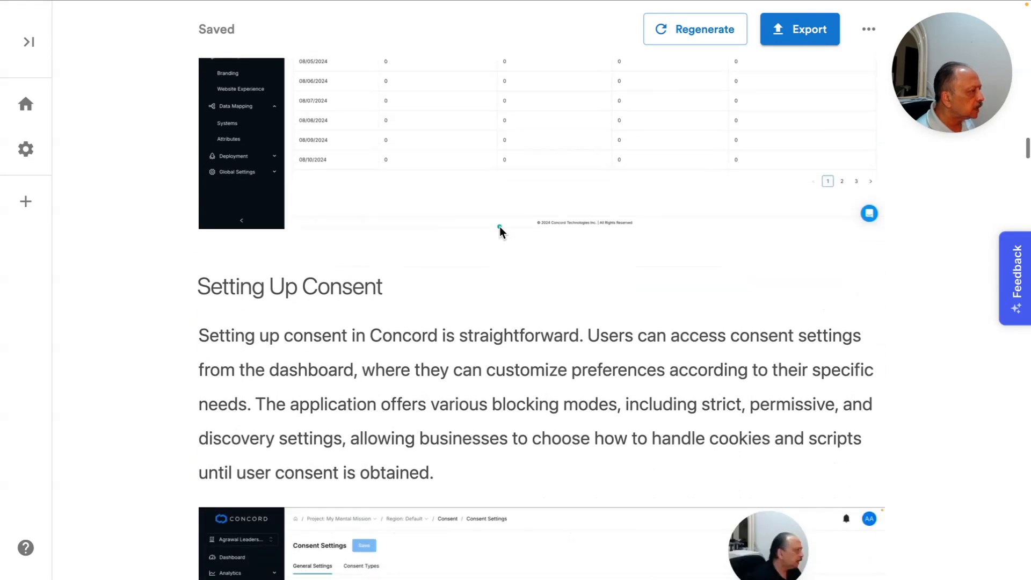
scroll(500, 226, "down", 10)
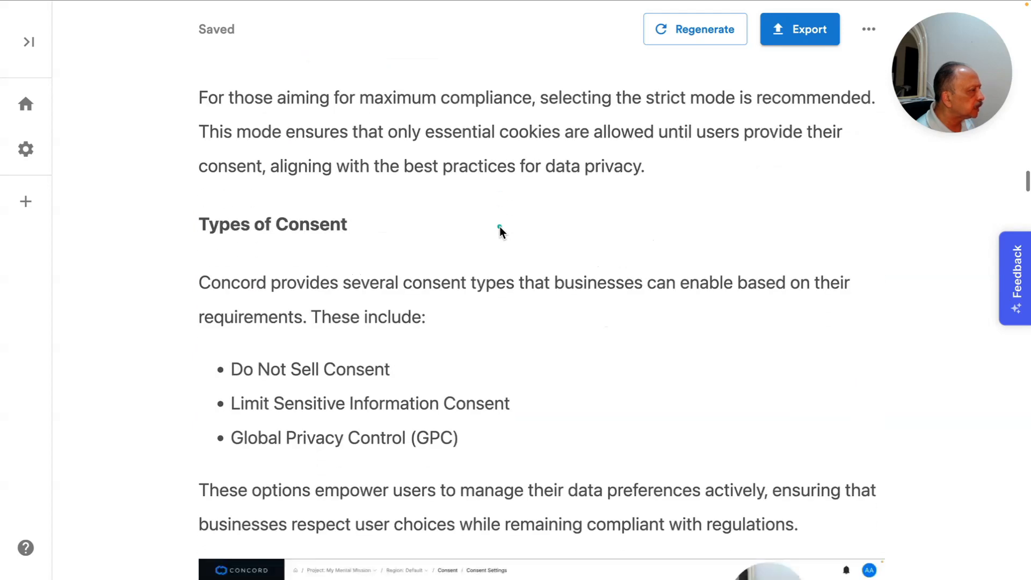
scroll(500, 226, "down", 6)
scroll(499, 227, "down", 12)
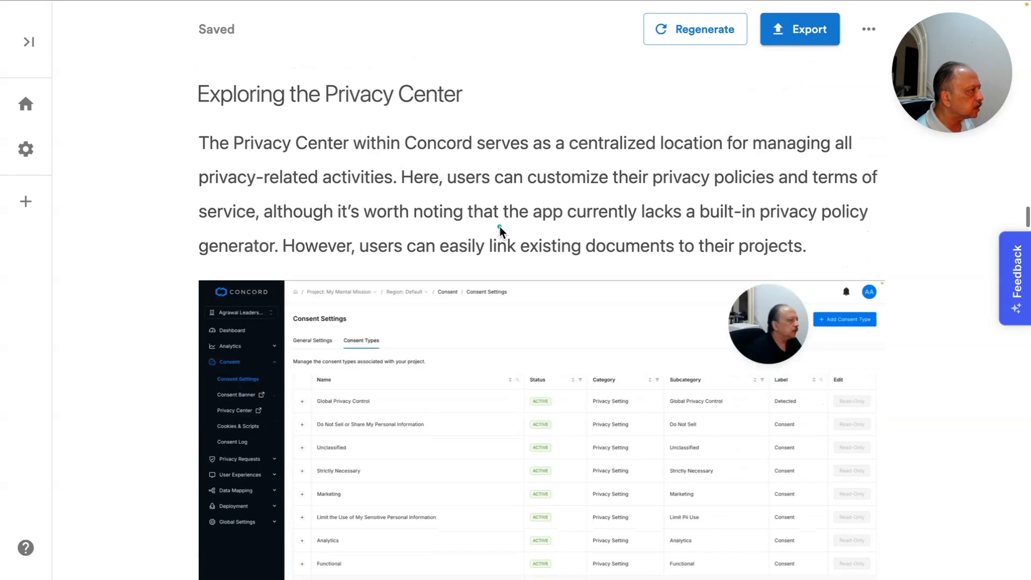
scroll(499, 227, "down", 12)
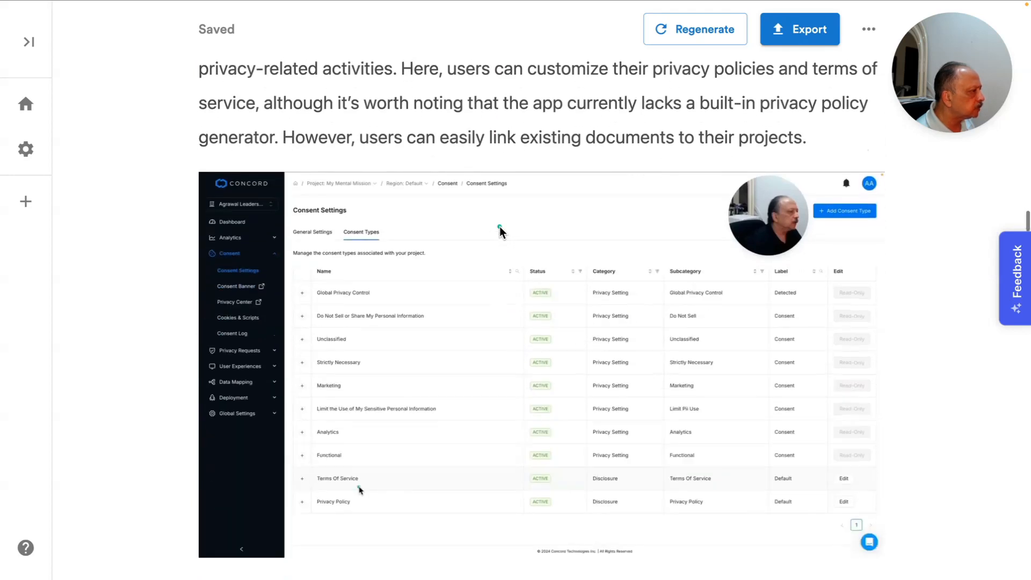
scroll(499, 227, "down", 9)
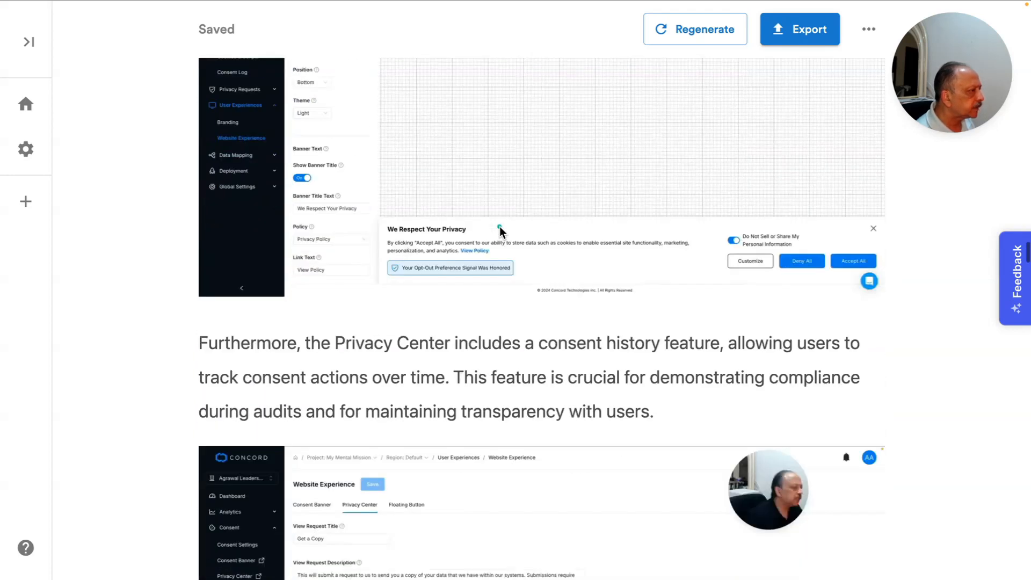
scroll(500, 227, "down", 13)
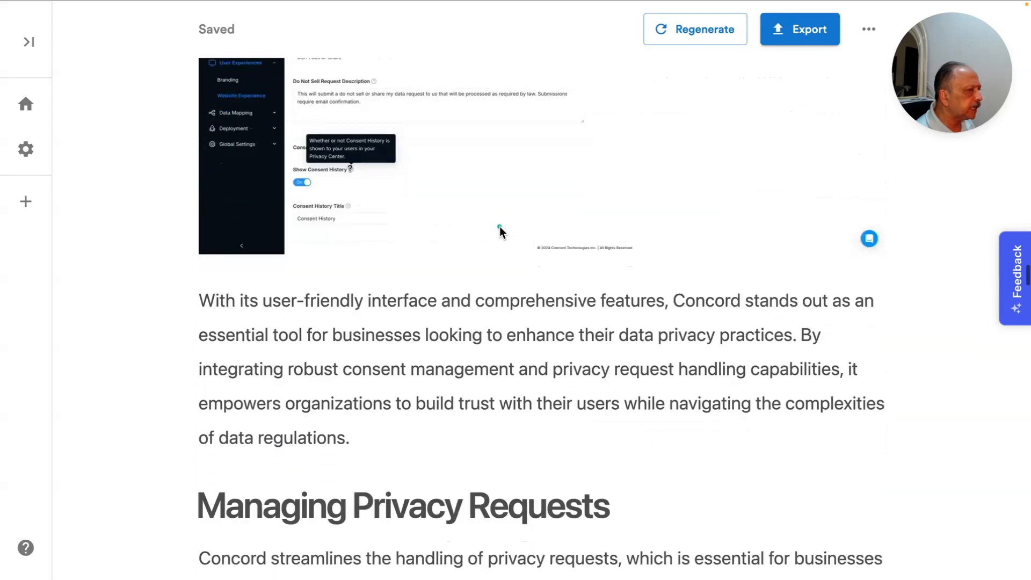
Step: Examine the Managing Privacy Requests section, including its screenshots and the "Check out the Full Video" call-to-action block
scroll(500, 227, "down", 16)
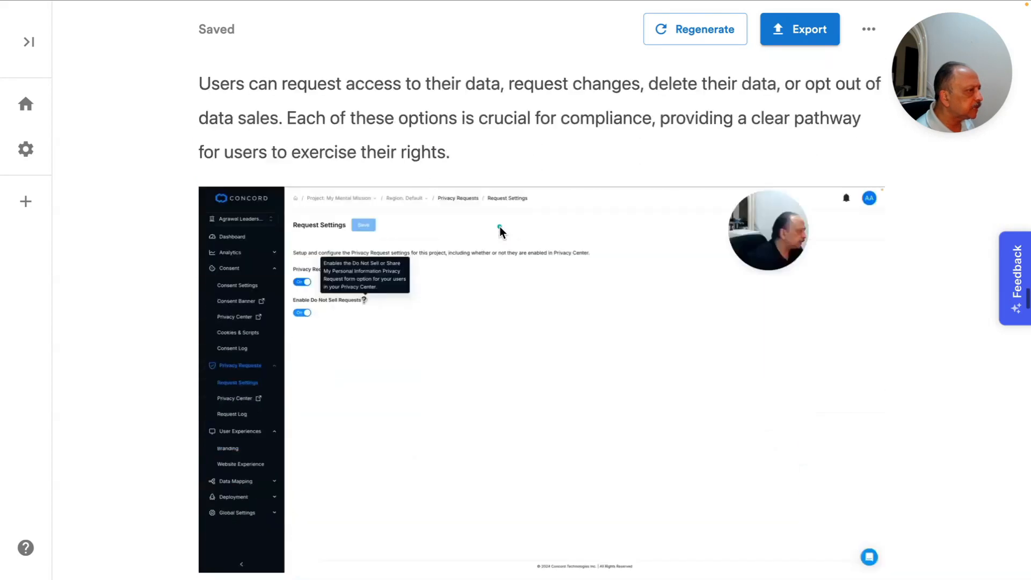
scroll(500, 227, "down", 3)
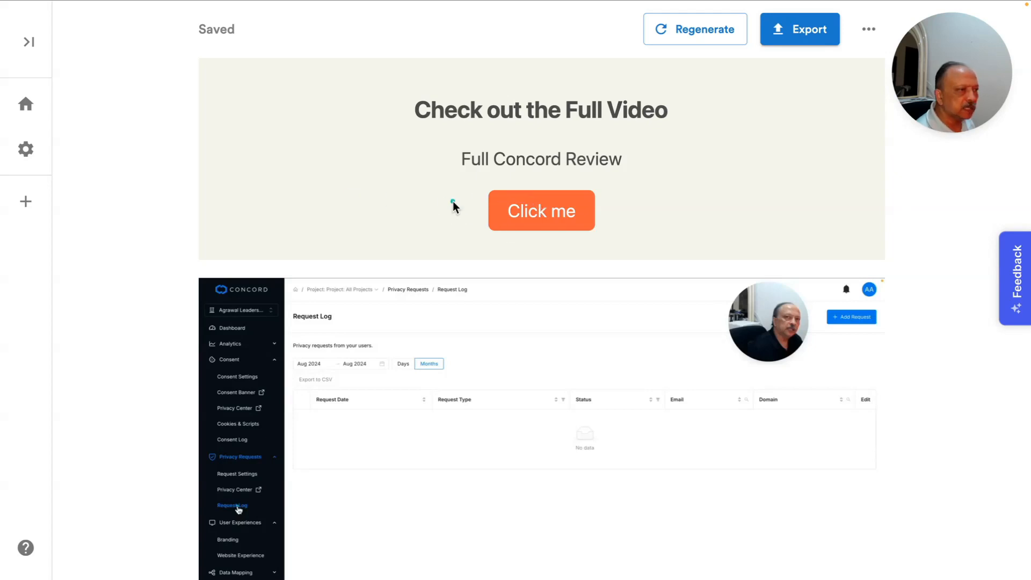
scroll(454, 207, "down", 4)
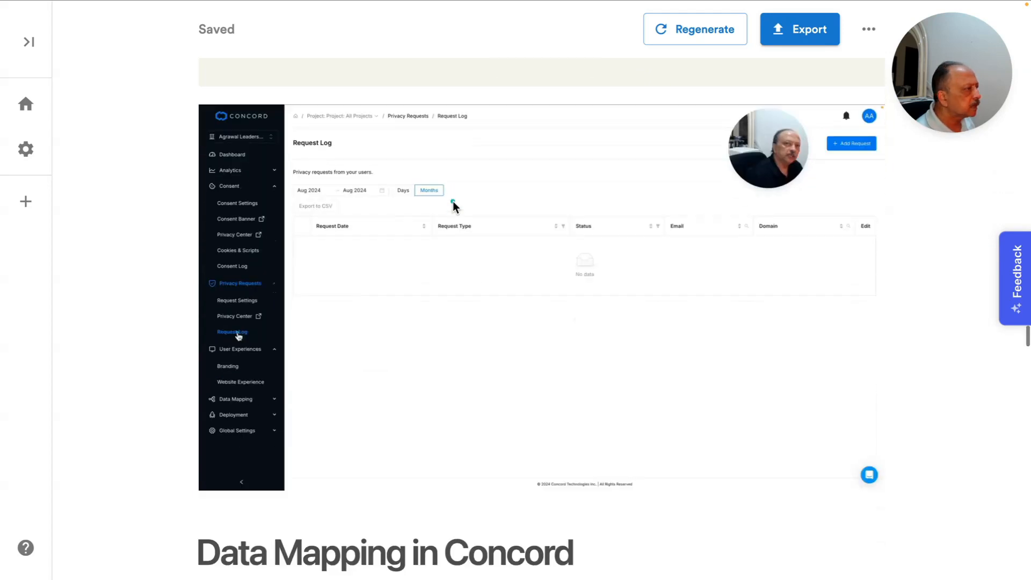
scroll(453, 201, "up", 4)
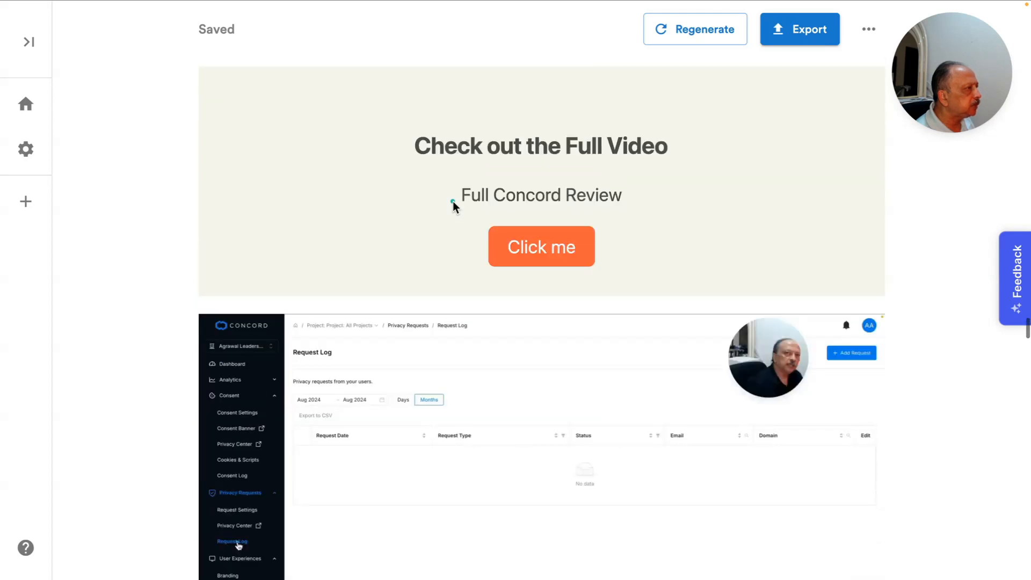
scroll(453, 201, "down", 5)
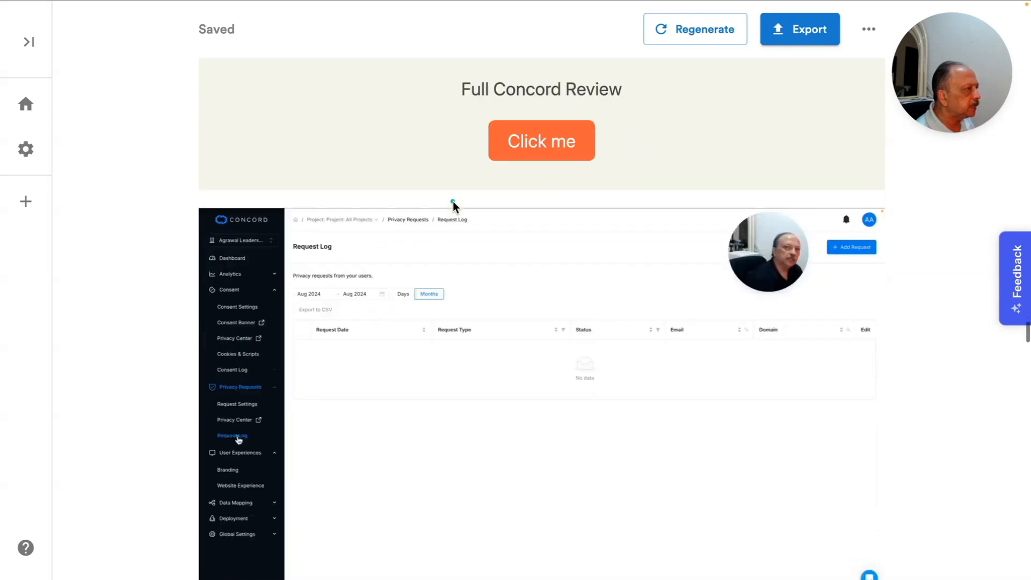
Step: Review the Data Mapping, Customizable Attributes, Integration Options and Website Demo of Concord sections with their screenshots
scroll(453, 201, "down", 10)
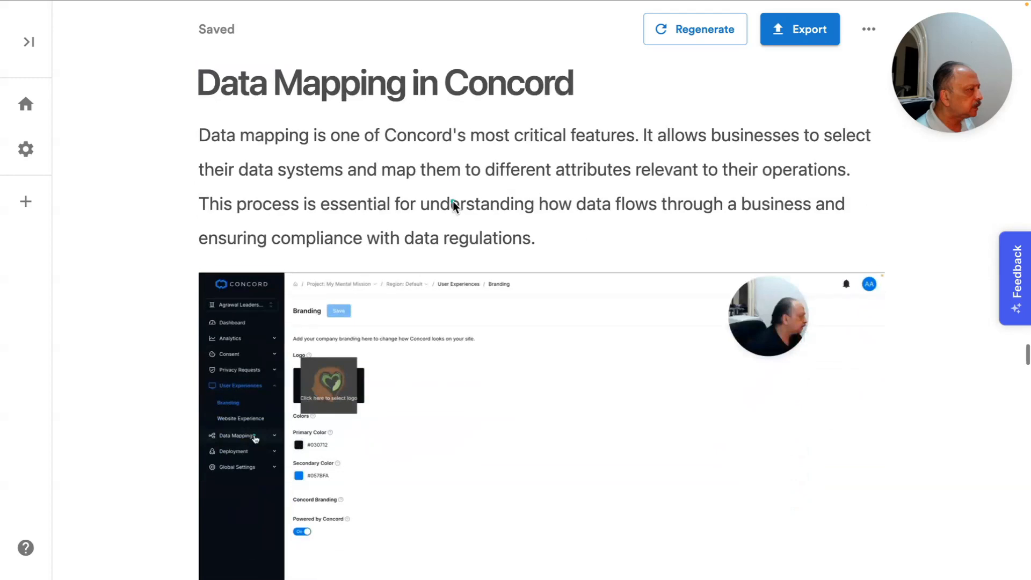
scroll(453, 201, "down", 20)
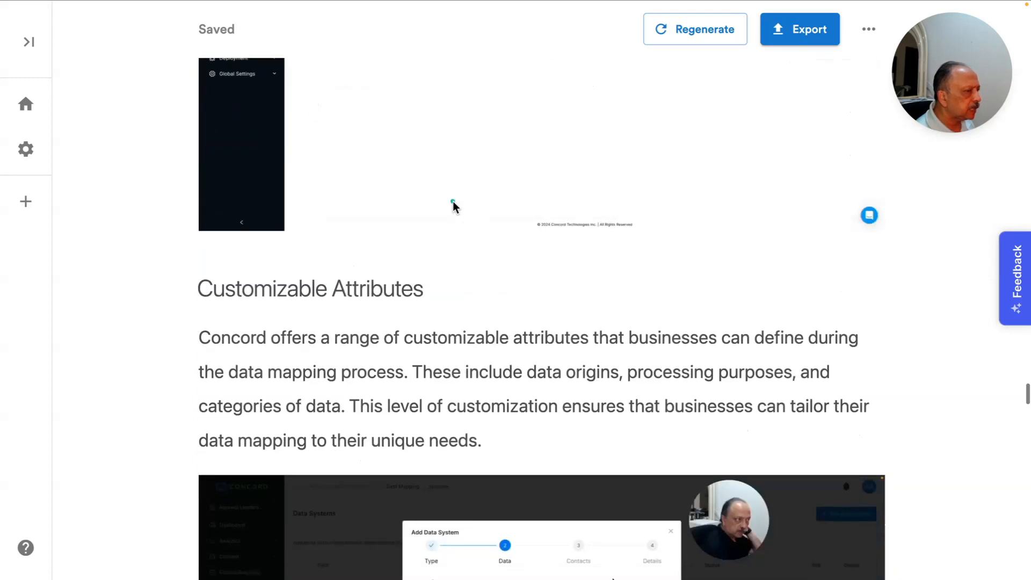
scroll(453, 201, "down", 20)
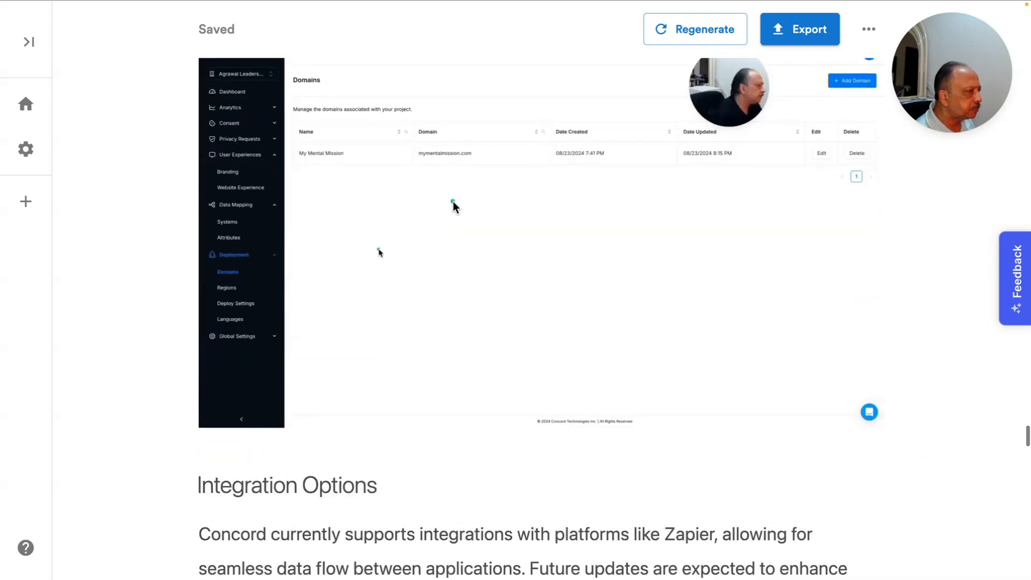
scroll(453, 201, "down", 10)
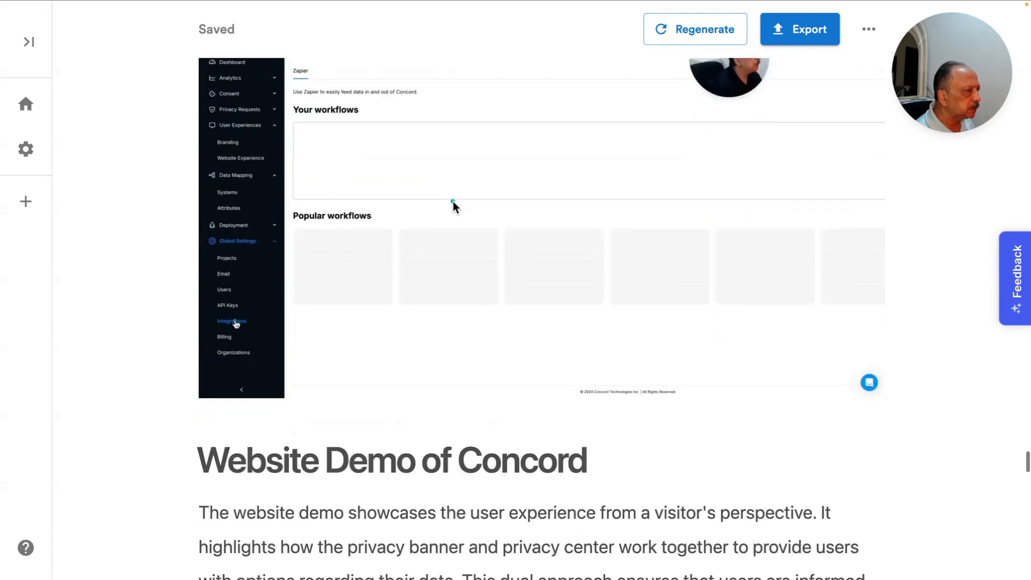
scroll(453, 201, "down", 6)
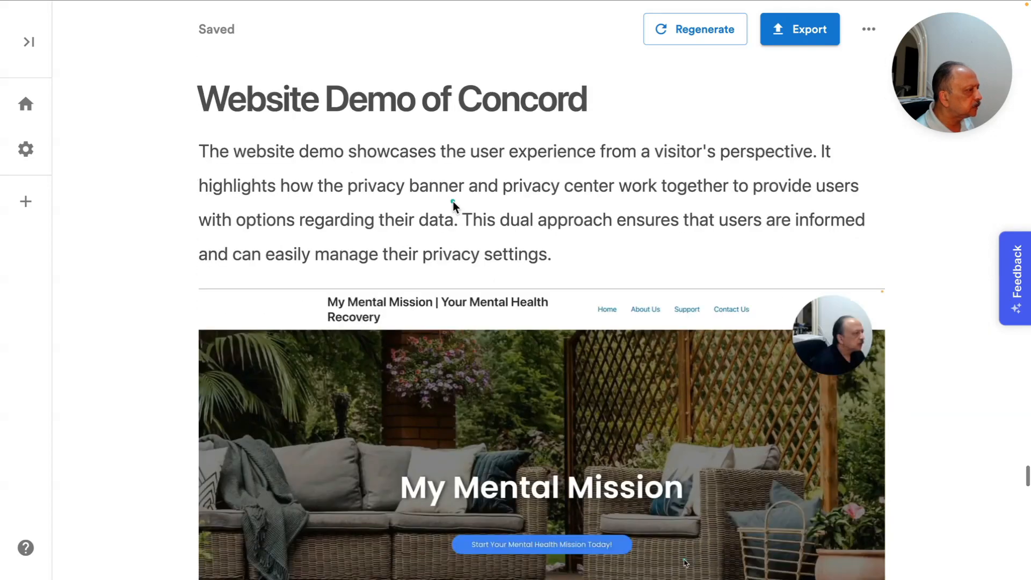
scroll(453, 201, "down", 8)
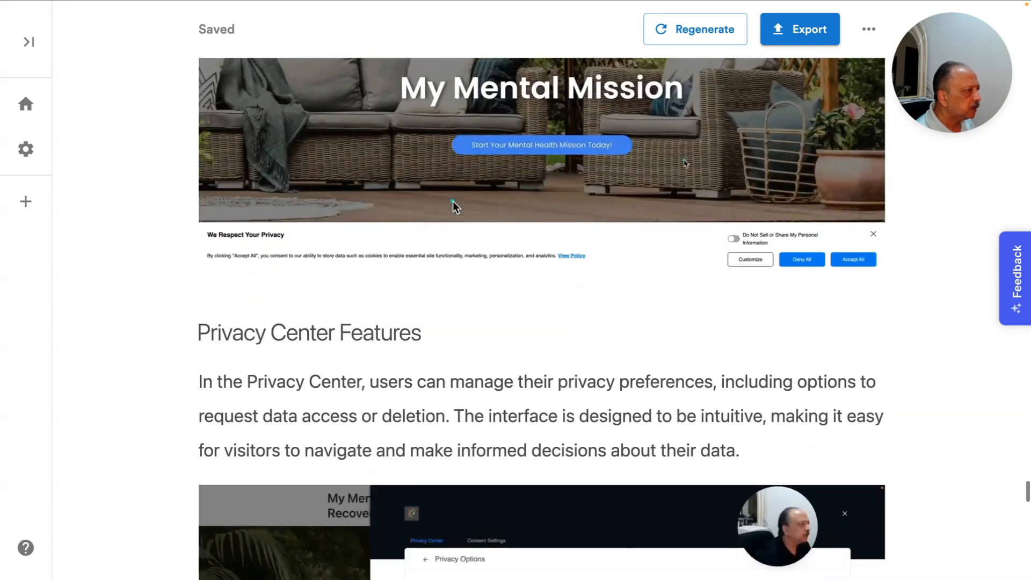
scroll(453, 201, "down", 7)
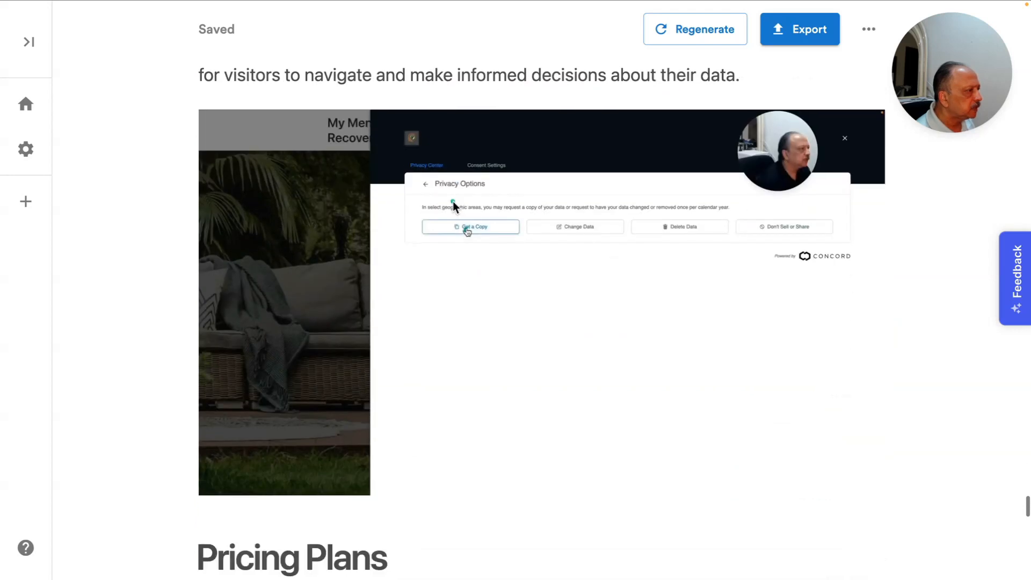
Step: Read the Pricing Plans section, the FAQ questions and answers, and the article's closing summary paragraph
scroll(452, 201, "down", 8)
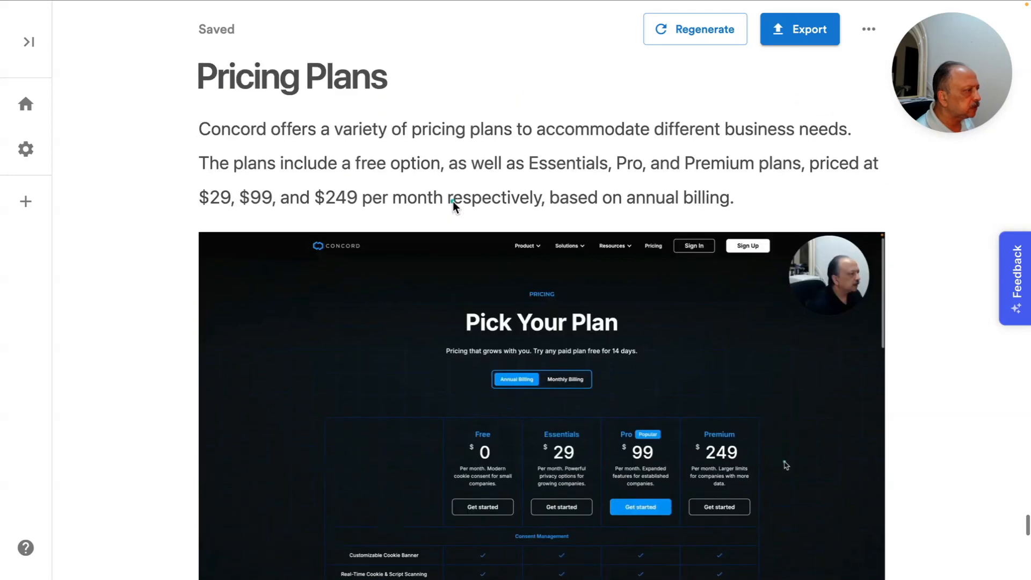
scroll(452, 200, "down", 10)
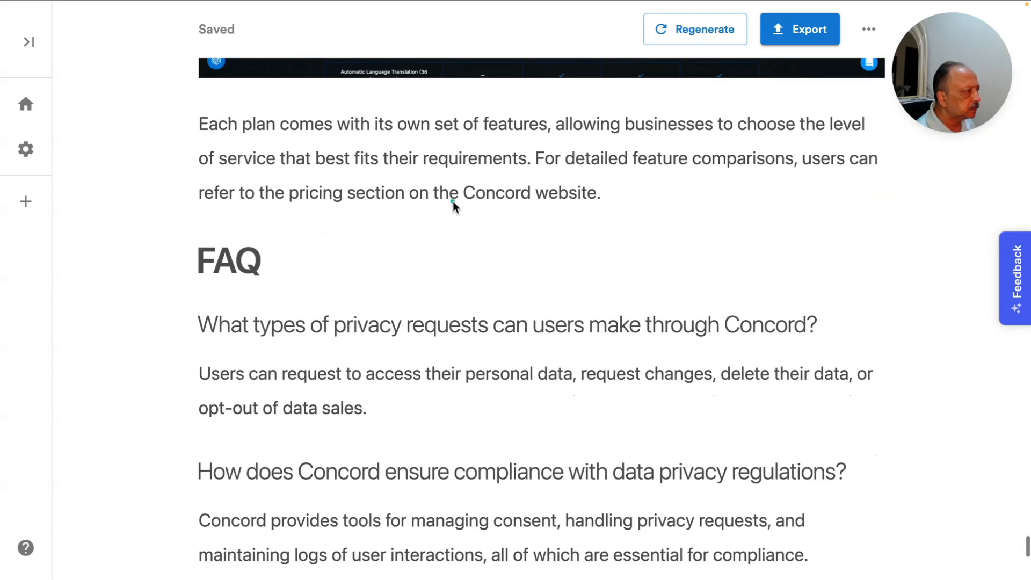
scroll(453, 201, "down", 5)
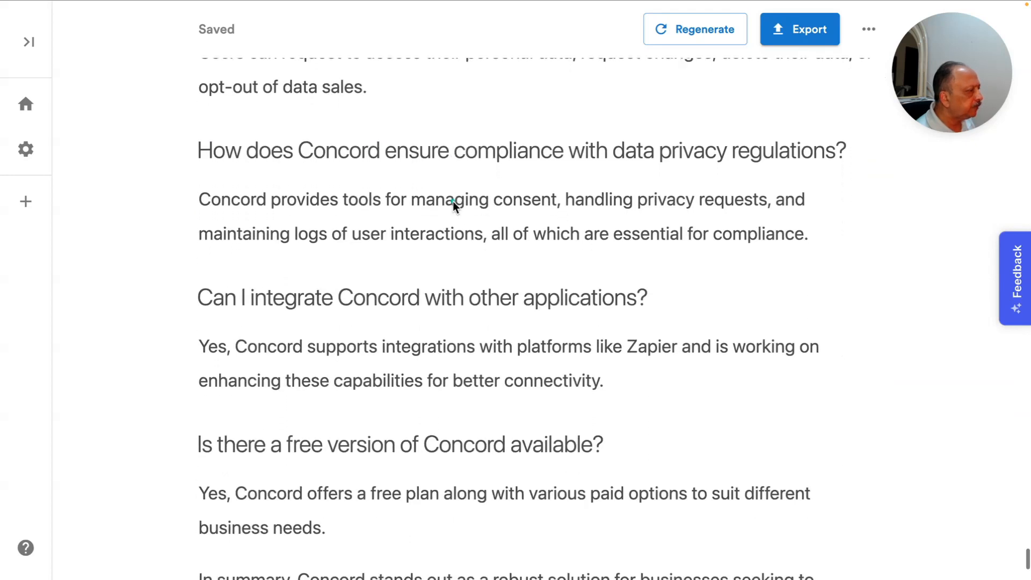
scroll(453, 201, "down", 1)
scroll(452, 201, "up", 3)
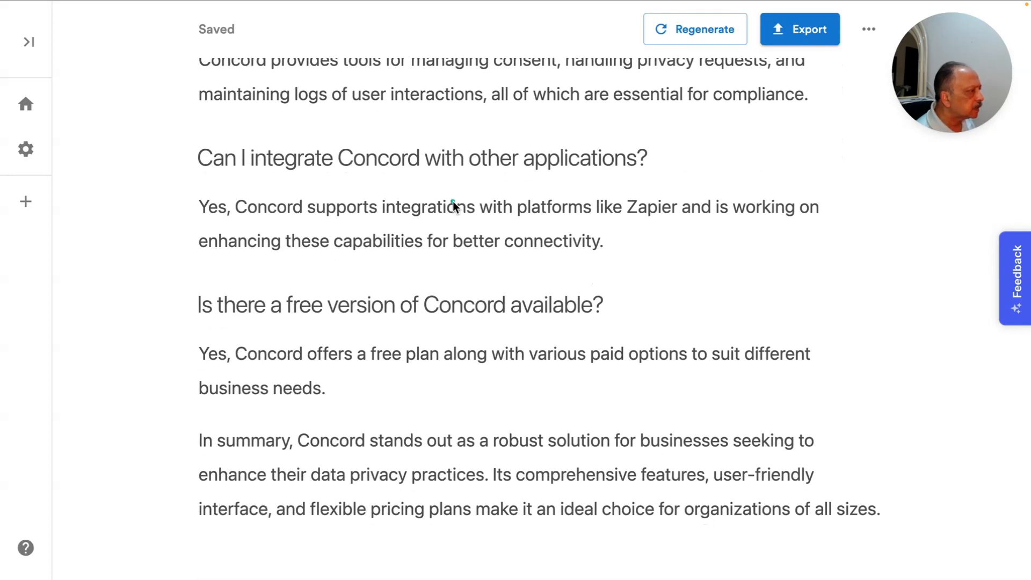
scroll(453, 206, "up", 4)
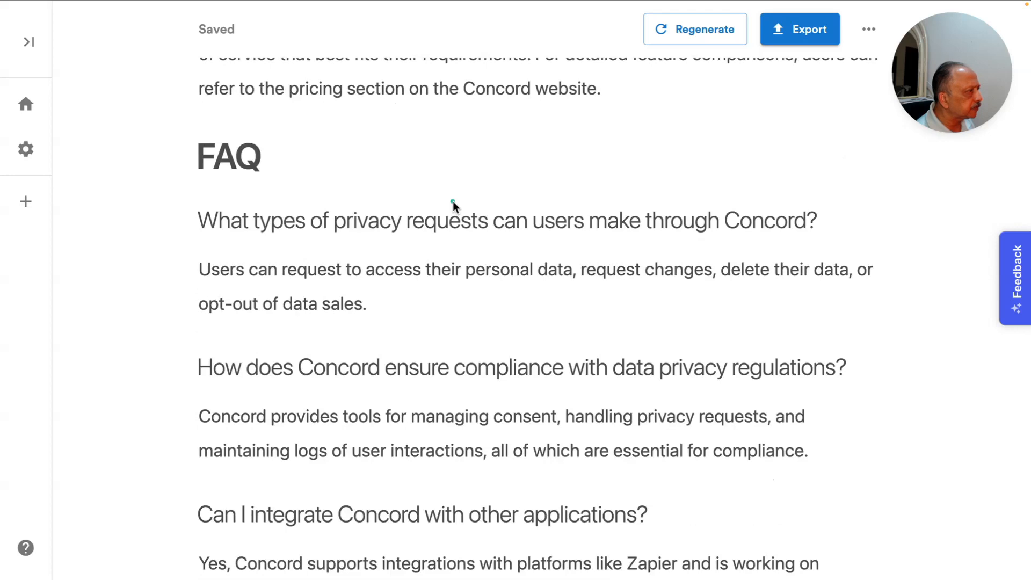
scroll(452, 201, "down", 4)
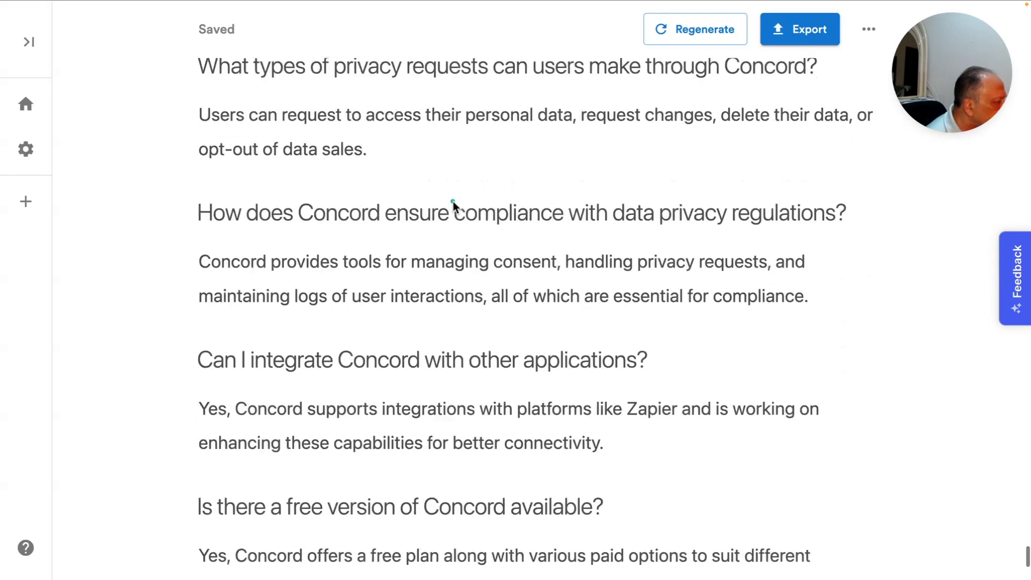
scroll(452, 201, "up", 7)
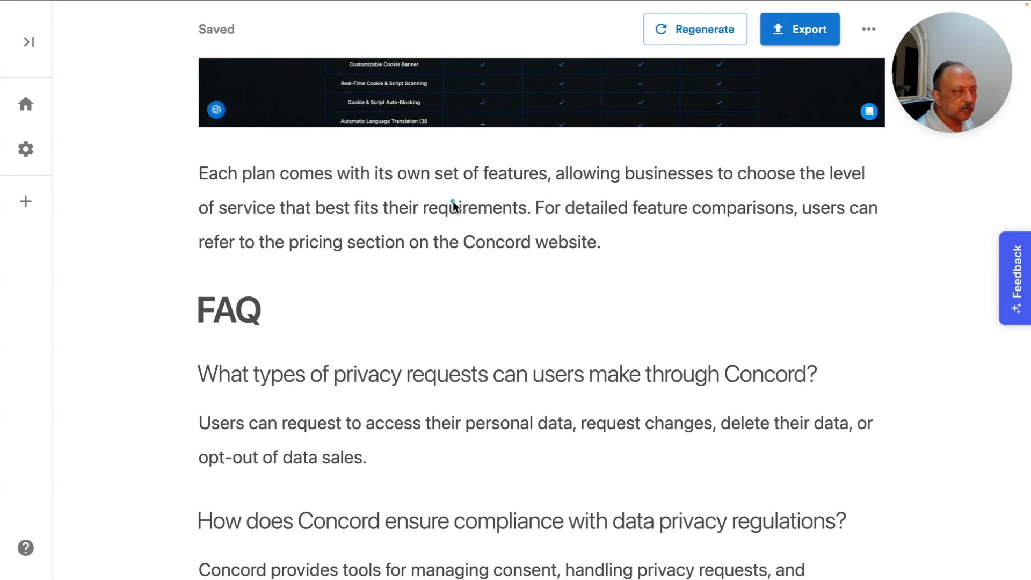
scroll(453, 202, "up", 2)
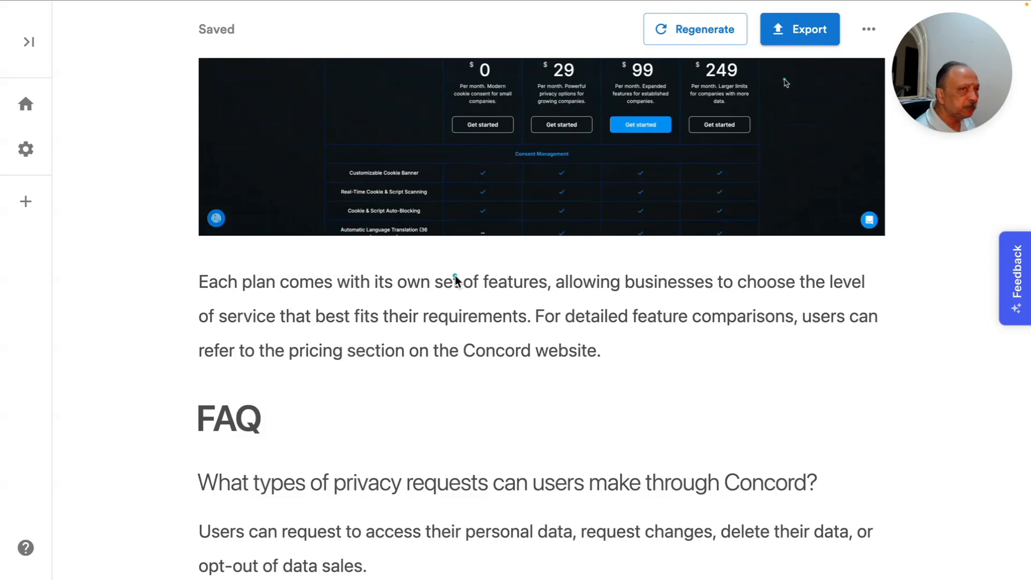
Step: Look back through the article from the pricing screenshot to the Customizable Attributes section, checking the inserted screenshots
scroll(455, 278, "up", 10)
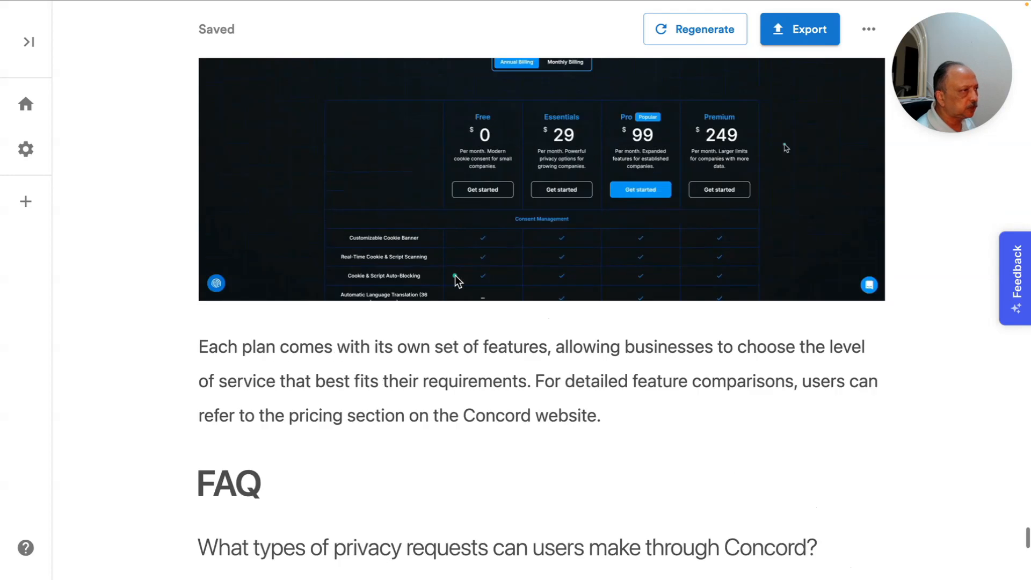
scroll(456, 275, "up", 10)
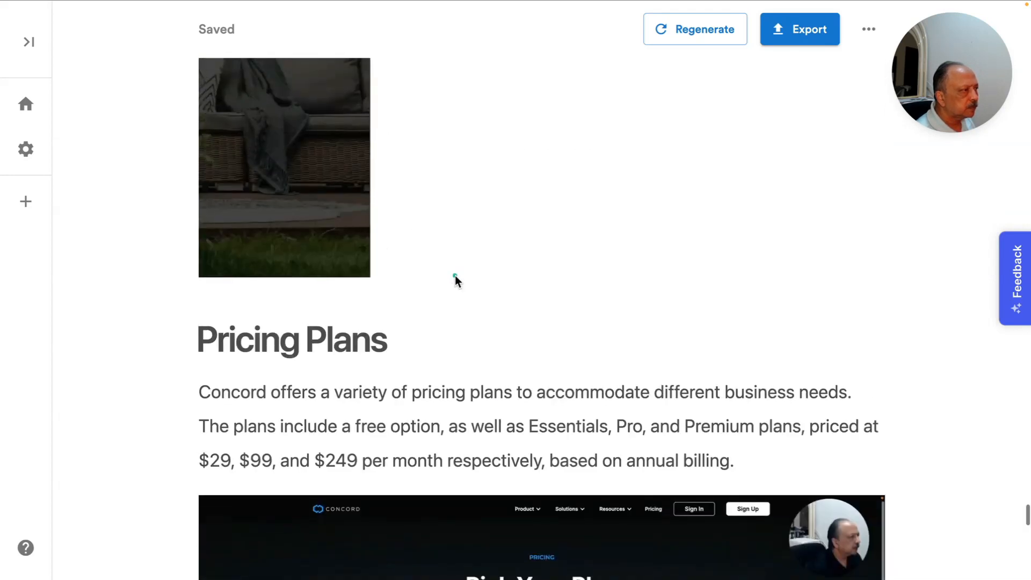
scroll(456, 275, "up", 1)
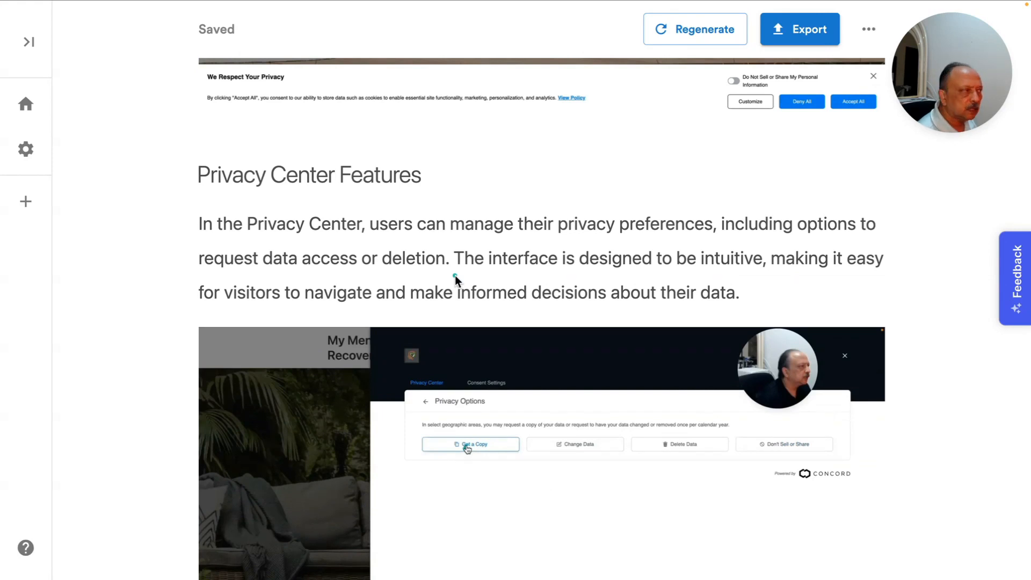
scroll(455, 275, "up", 5)
scroll(455, 275, "up", 4)
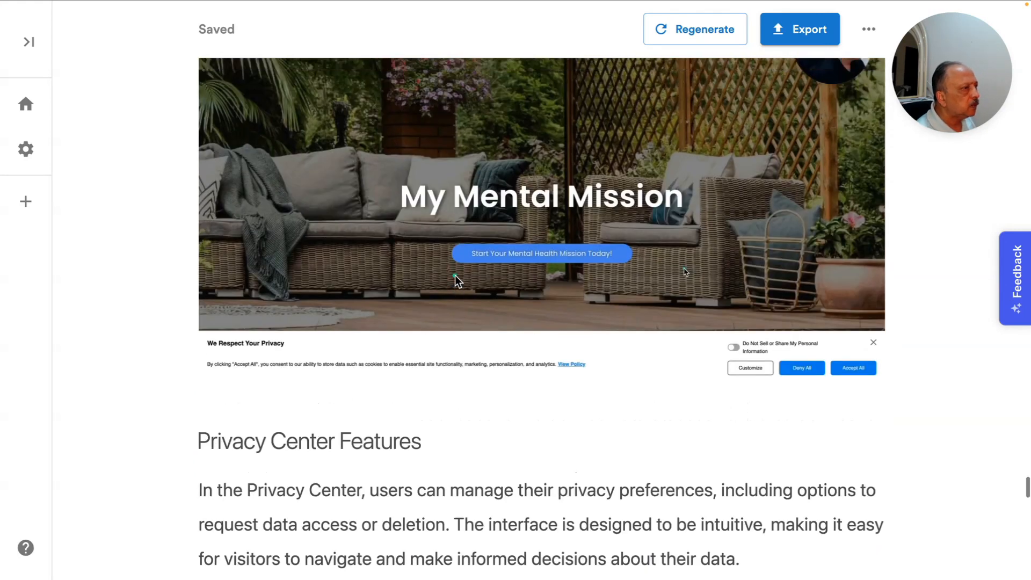
scroll(456, 276, "up", 12)
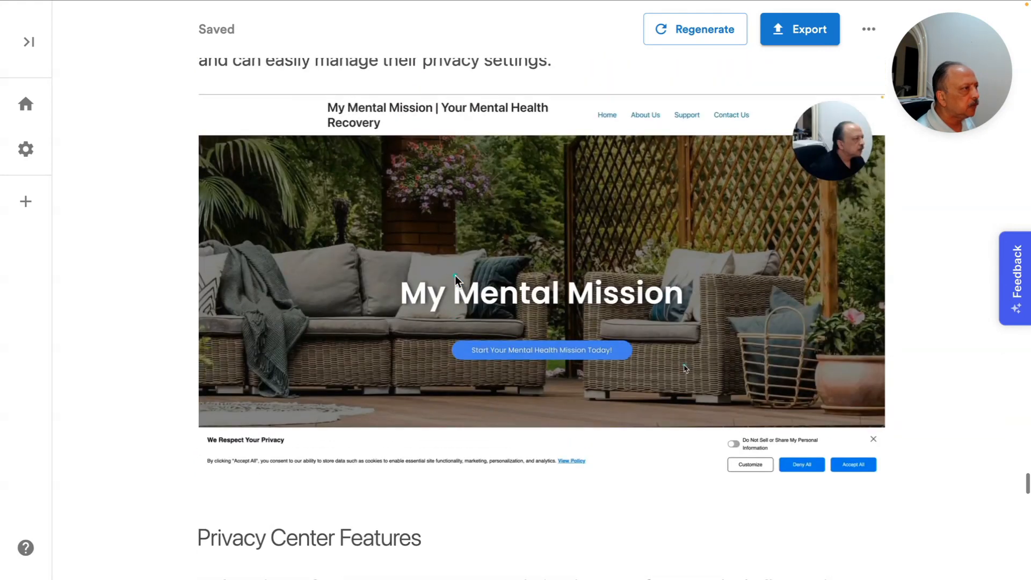
scroll(455, 277, "up", 15)
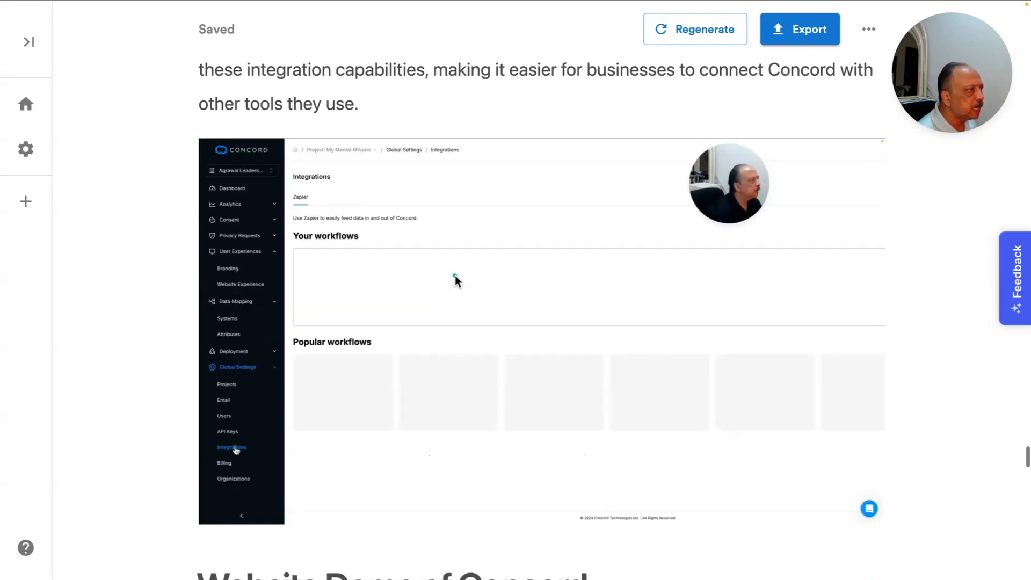
scroll(456, 277, "up", 15)
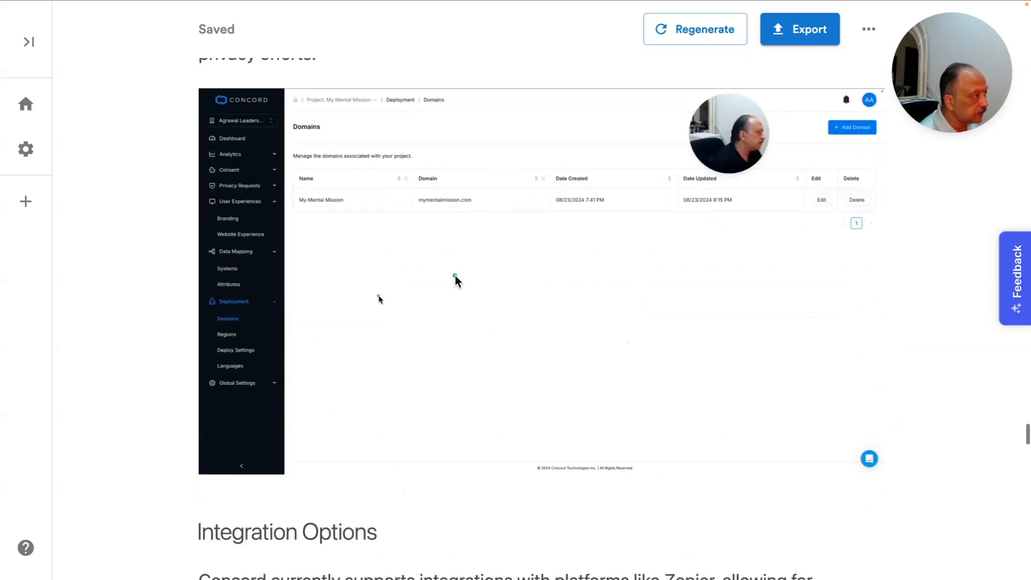
scroll(455, 275, "up", 10)
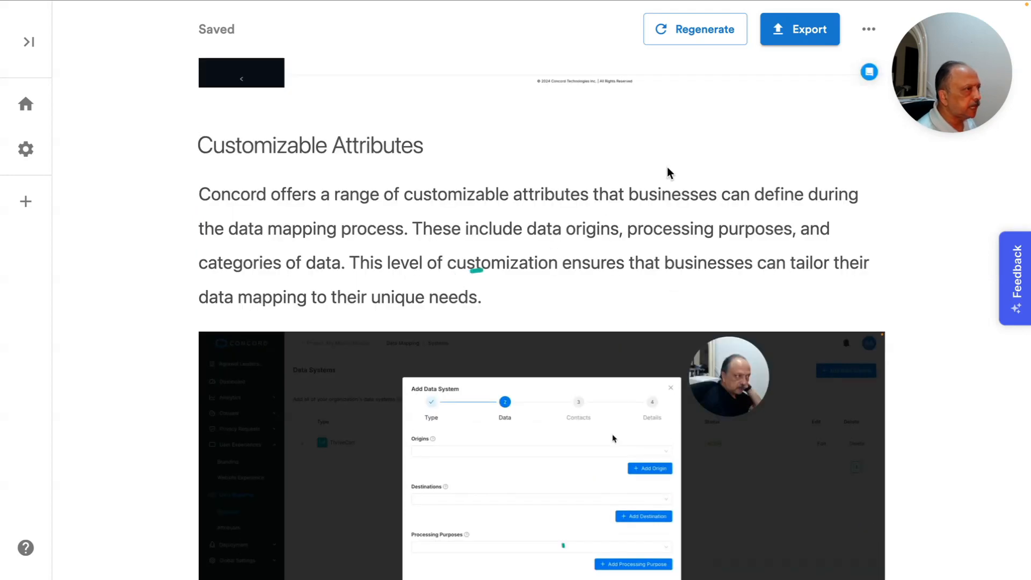
scroll(667, 166, "up", 2)
scroll(667, 167, "up", 4)
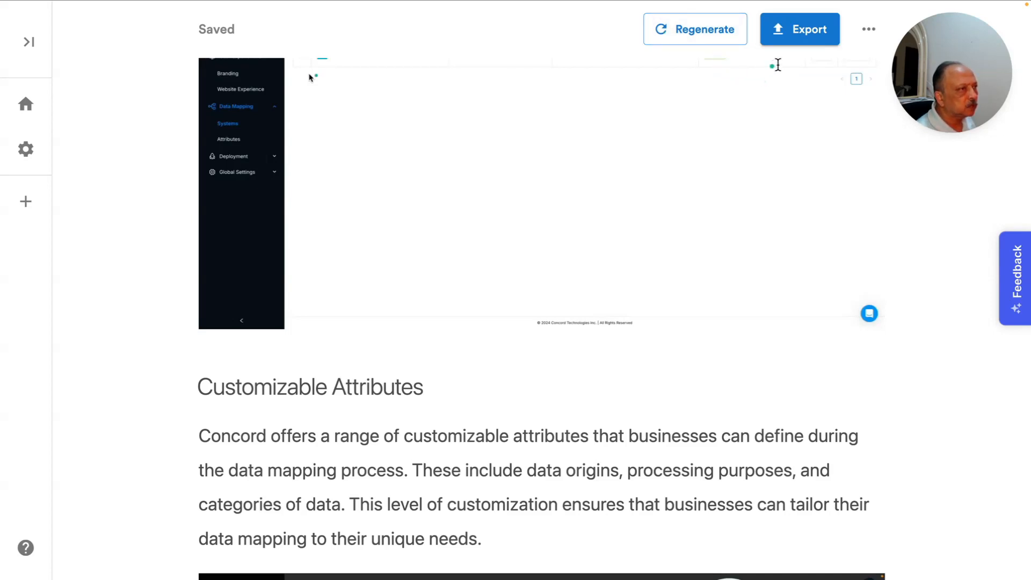
Step: Open the article's export options and examine the link sharing, download formats and publishing platforms
left_click(794, 32)
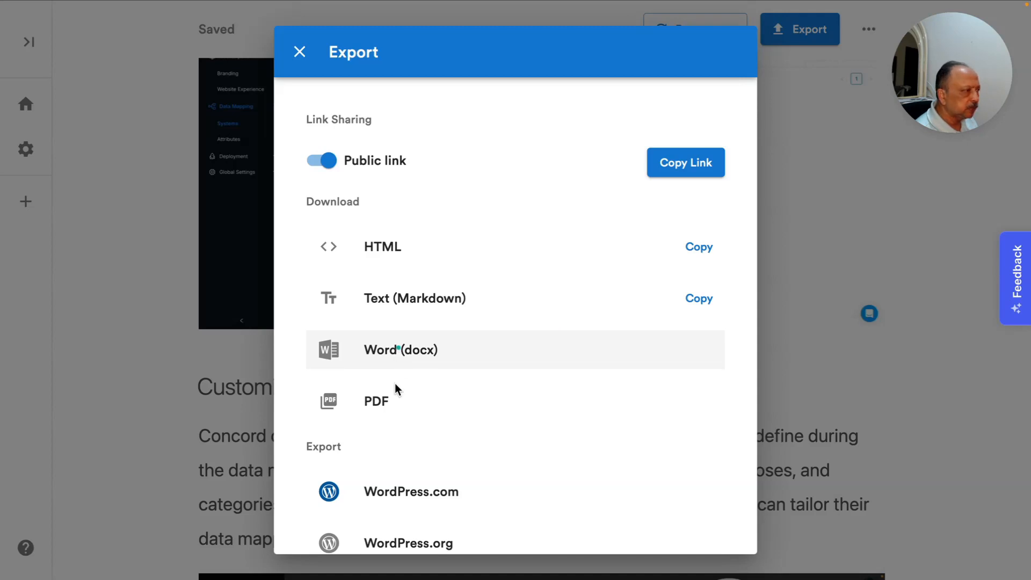
scroll(394, 384, "down", 2)
scroll(394, 385, "down", 2)
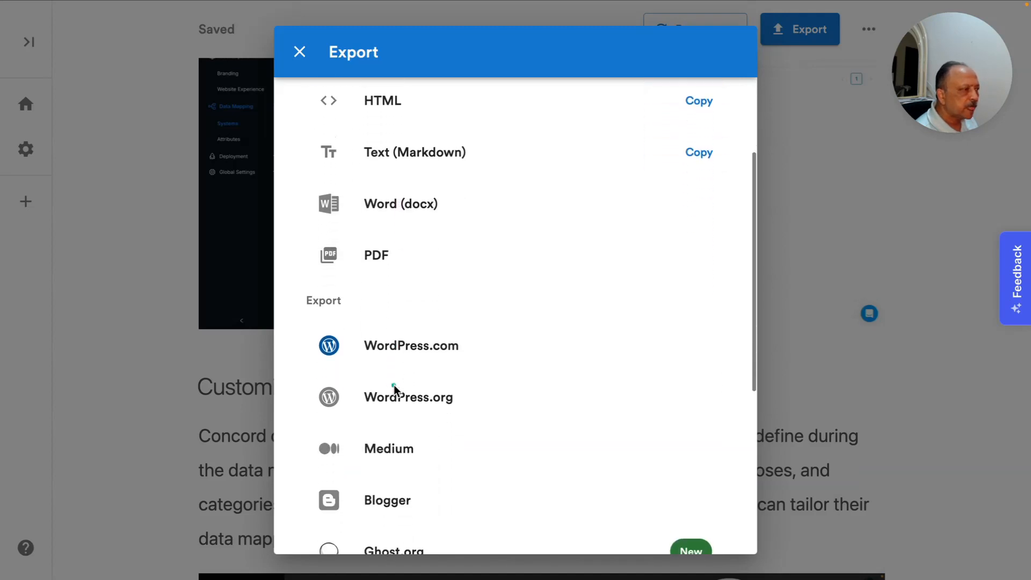
scroll(395, 384, "down", 2)
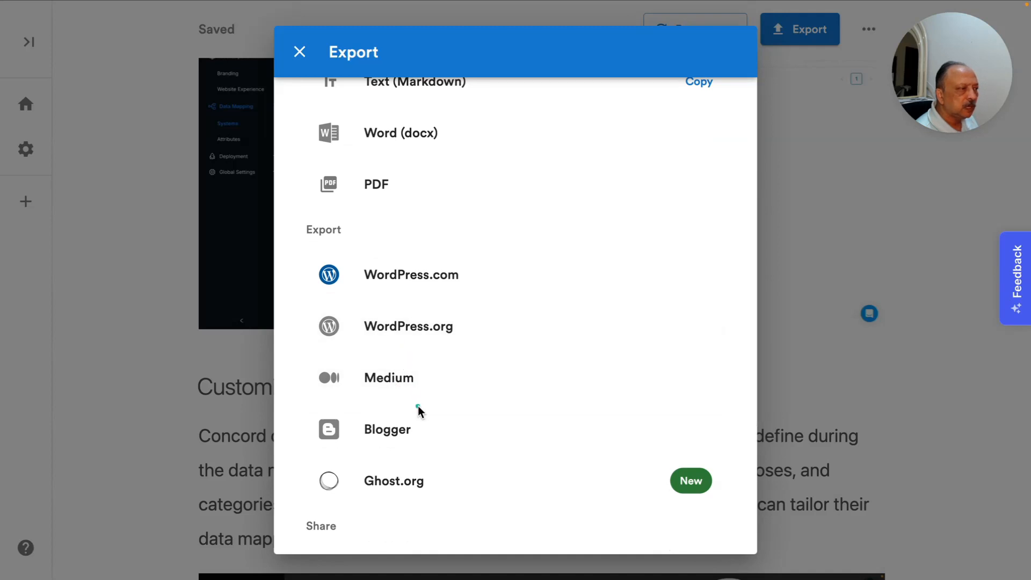
scroll(418, 408, "down", 1)
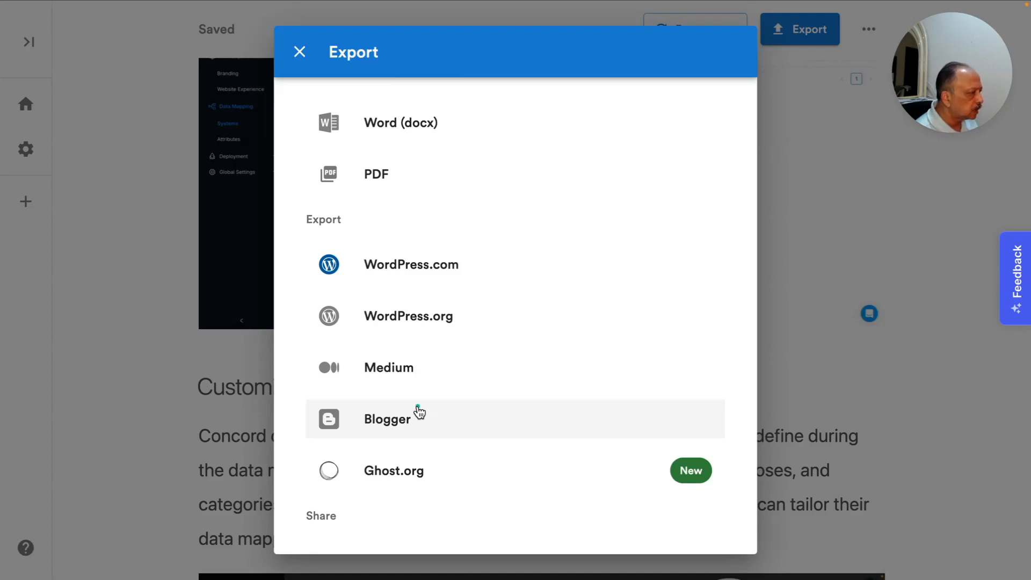
scroll(418, 408, "down", 3)
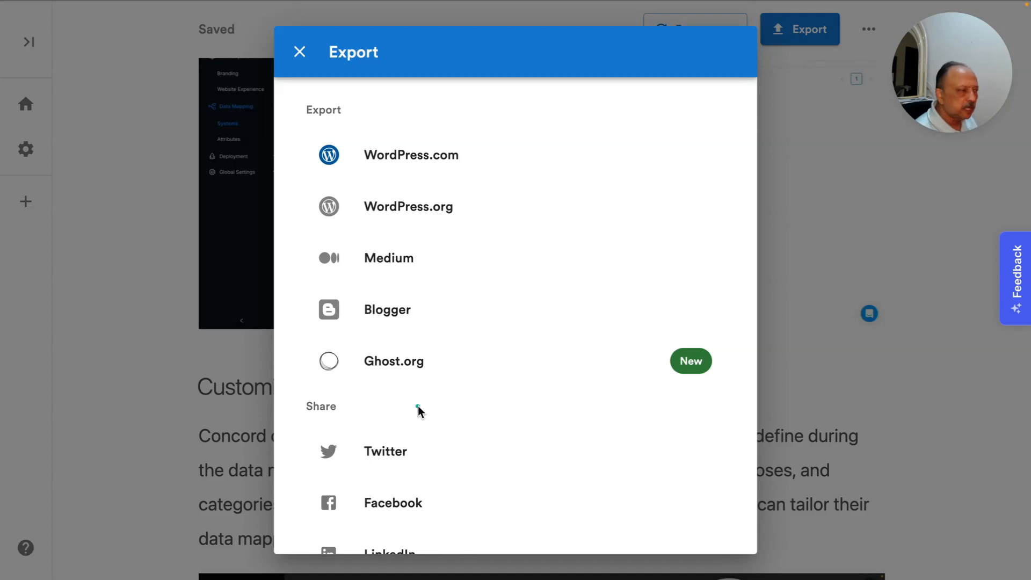
Step: Review the social sharing options, look back over the full list of export choices, and close it without exporting
scroll(418, 405, "down", 3)
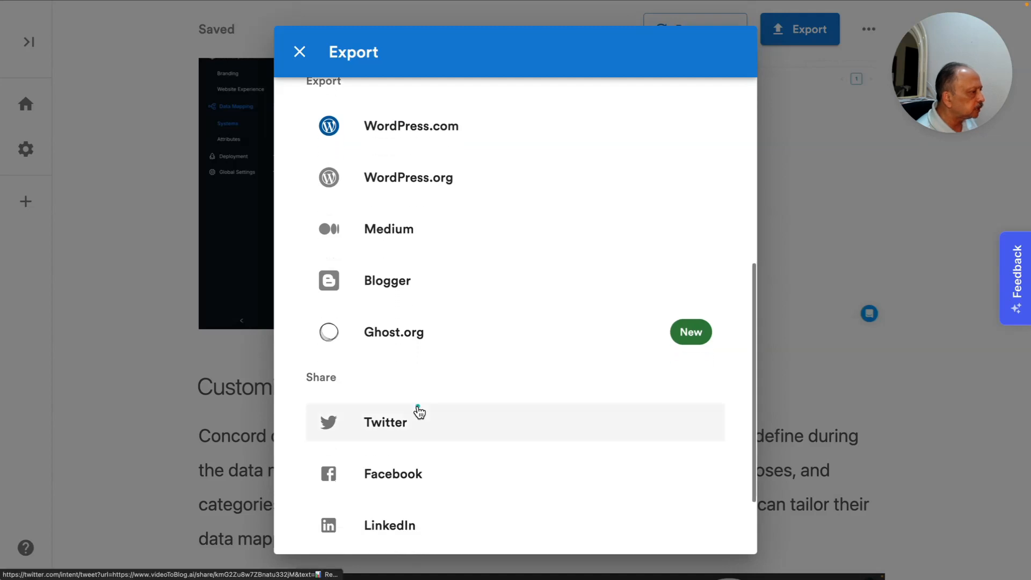
scroll(419, 412, "down", 1)
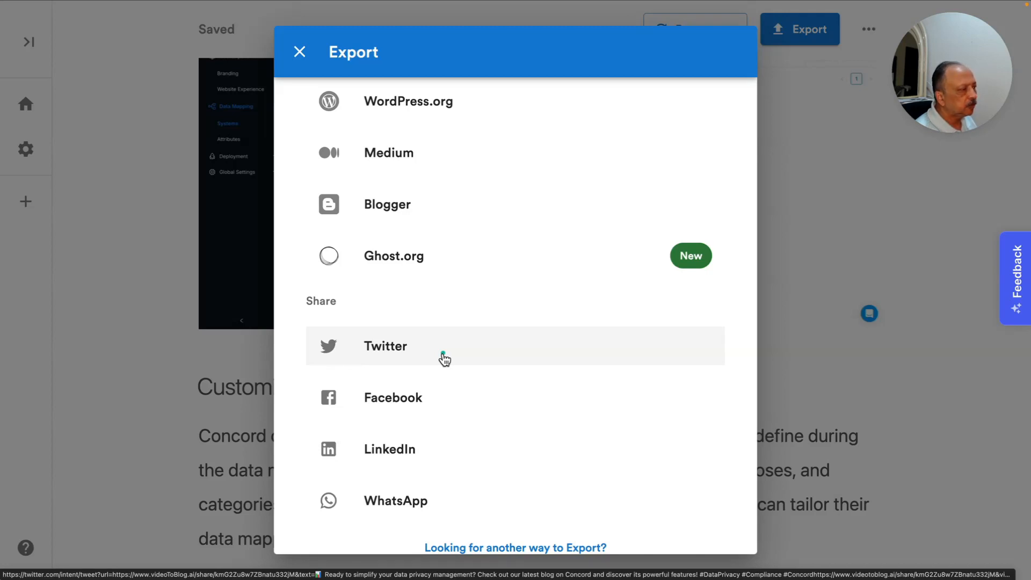
scroll(444, 359, "up", 2)
scroll(443, 359, "down", 3)
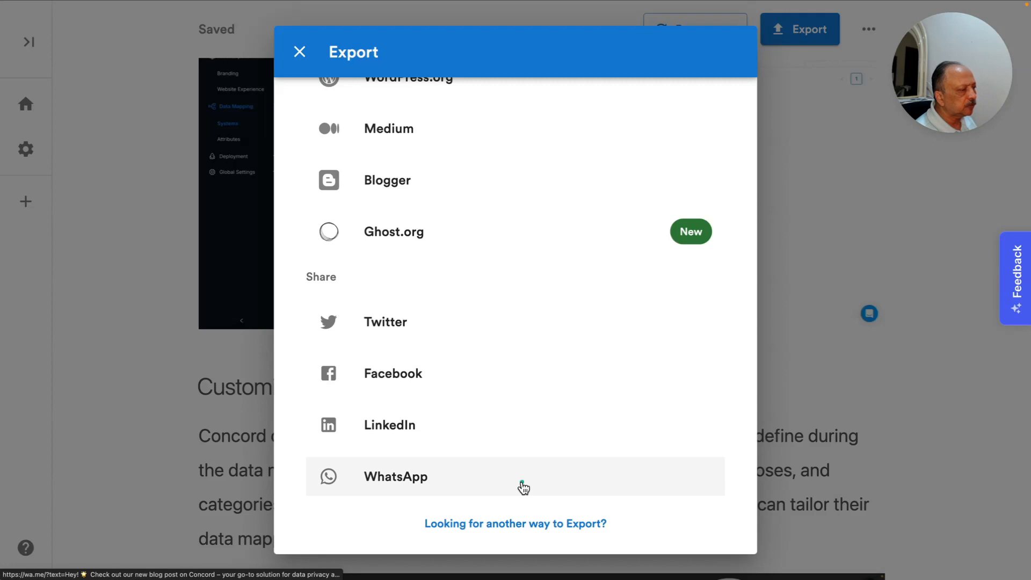
scroll(524, 486, "up", 2)
scroll(524, 487, "up", 5)
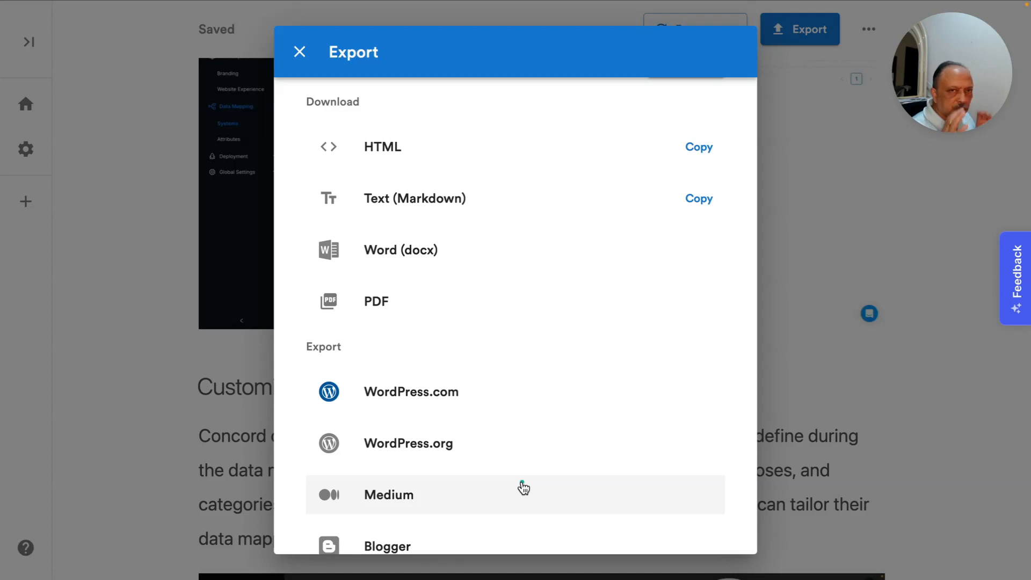
scroll(524, 486, "up", 2)
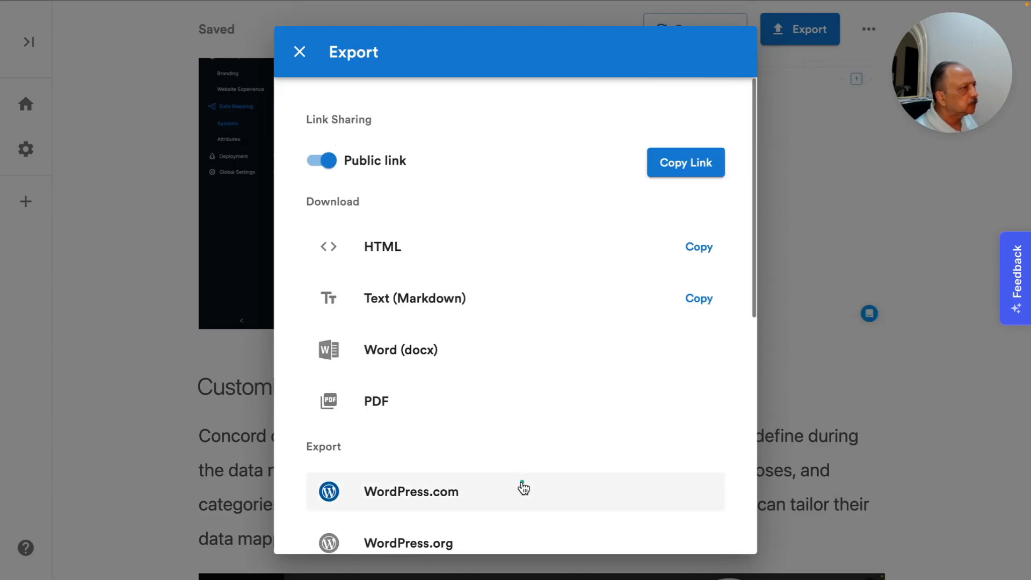
left_click(299, 52)
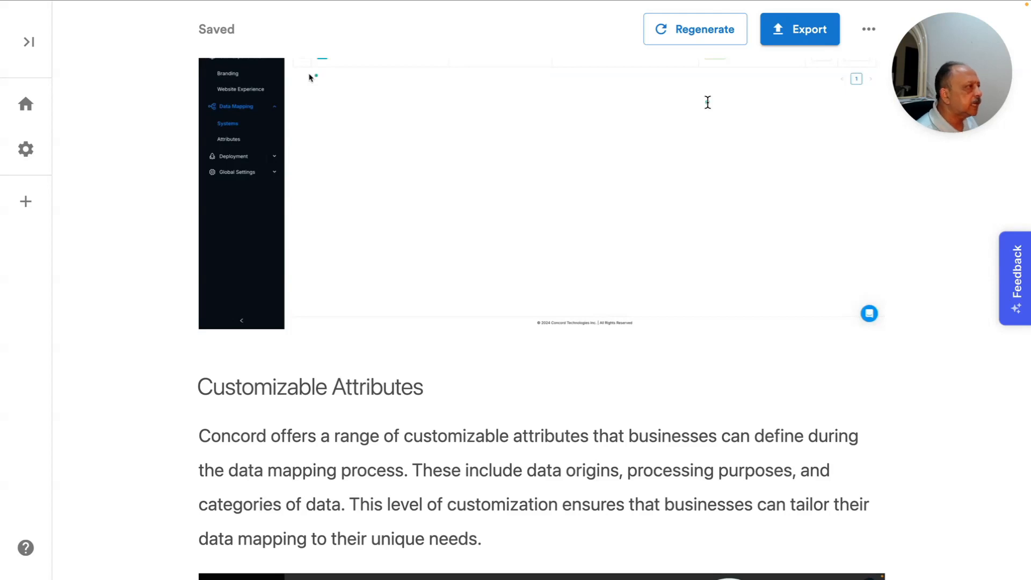
Step: Look back through the article from the Customizable Attributes section to the homepage screenshot under Overview of Concord
scroll(693, 169, "up", 15)
scroll(693, 173, "up", 20)
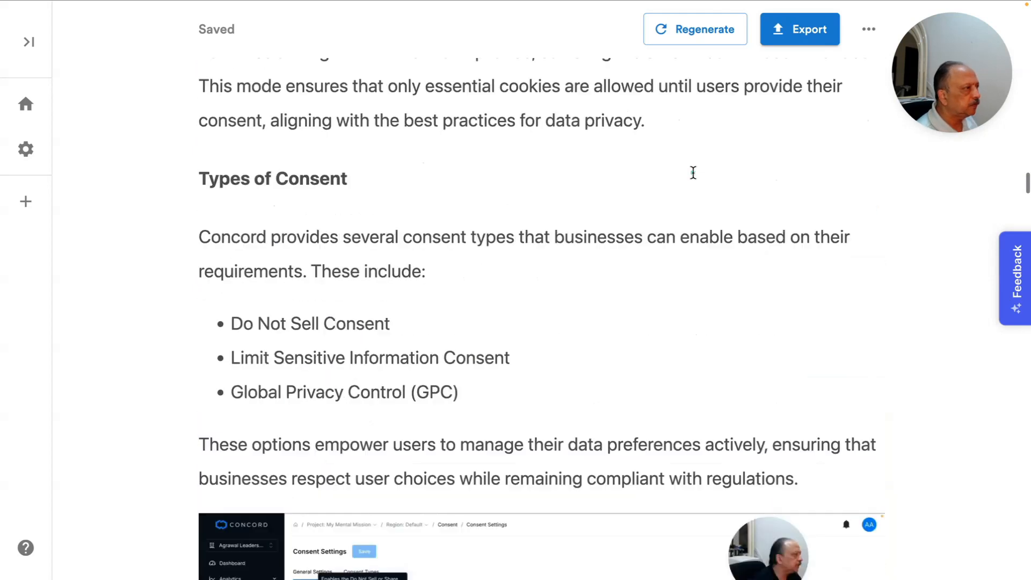
scroll(693, 172, "up", 20)
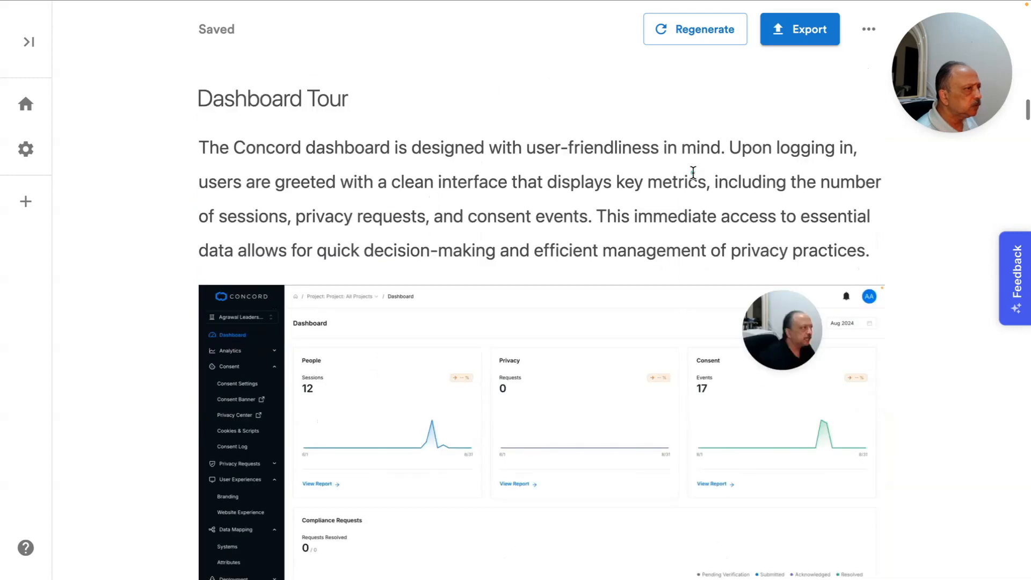
scroll(693, 173, "up", 20)
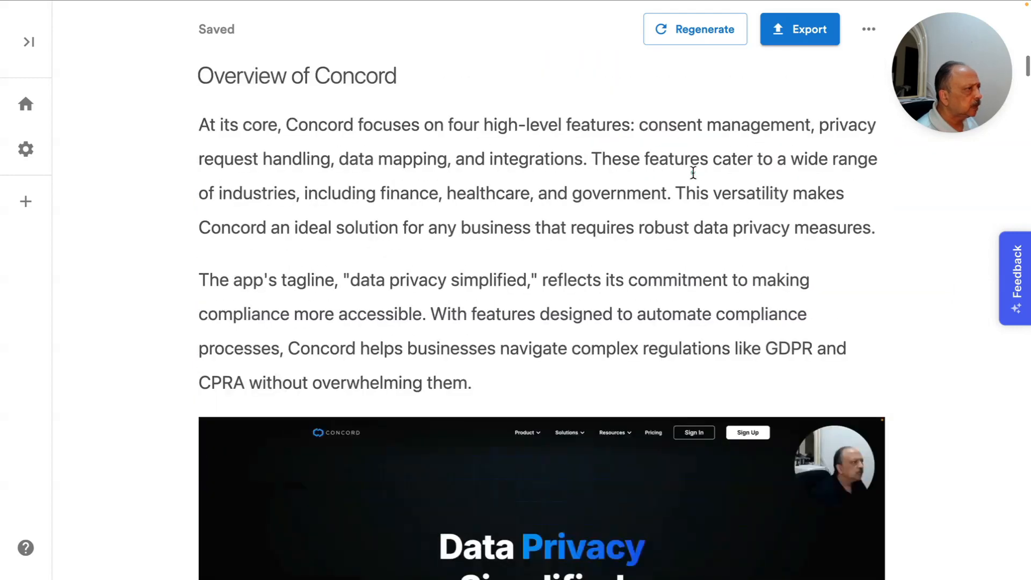
scroll(693, 172, "up", 10)
scroll(693, 173, "down", 15)
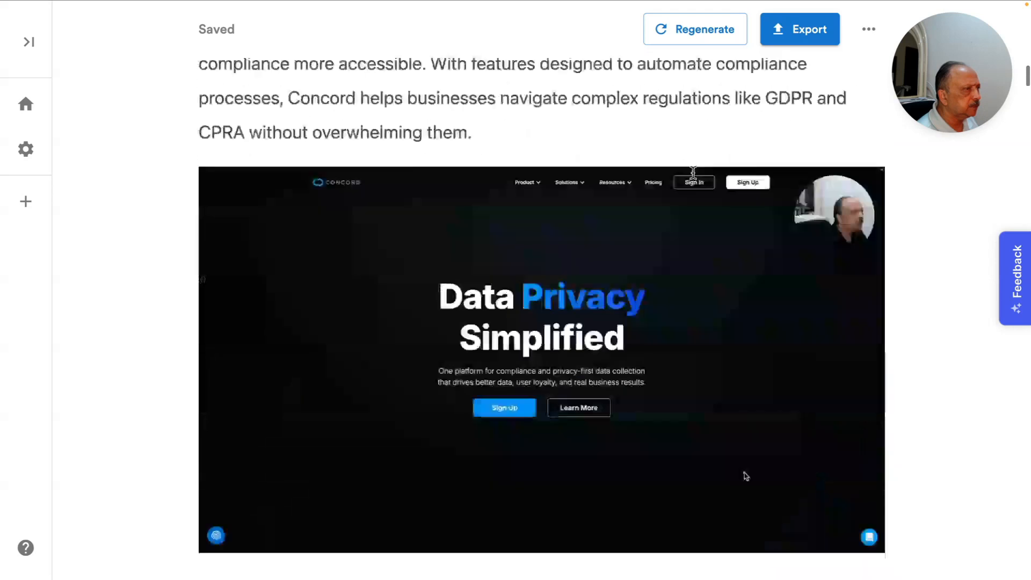
scroll(694, 173, "down", 2)
scroll(693, 172, "up", 3)
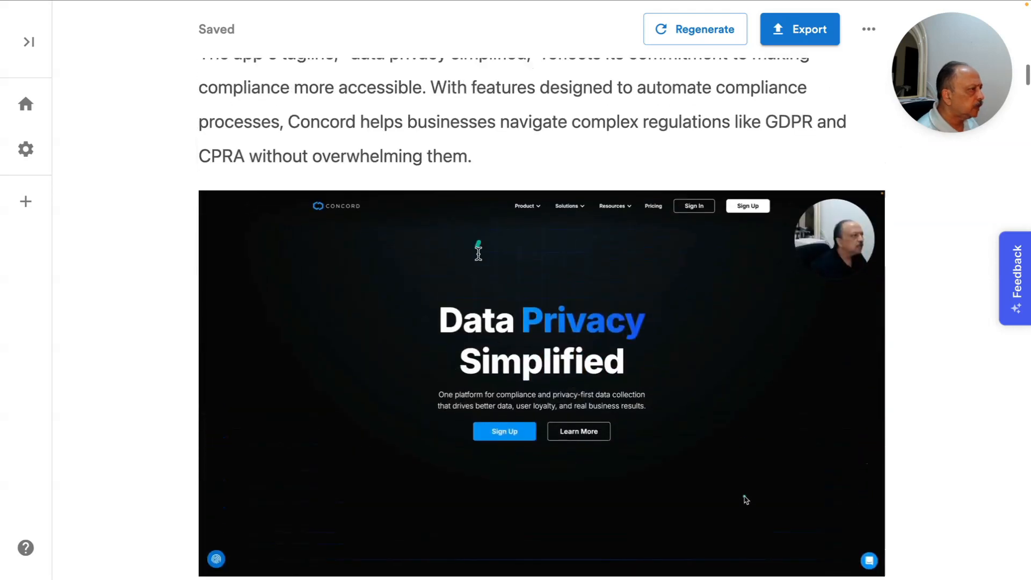
Step: Preview the Consent Settings video frame at 10:30 as a replacement for the homepage screenshot, and leave without inserting it
left_click(451, 271)
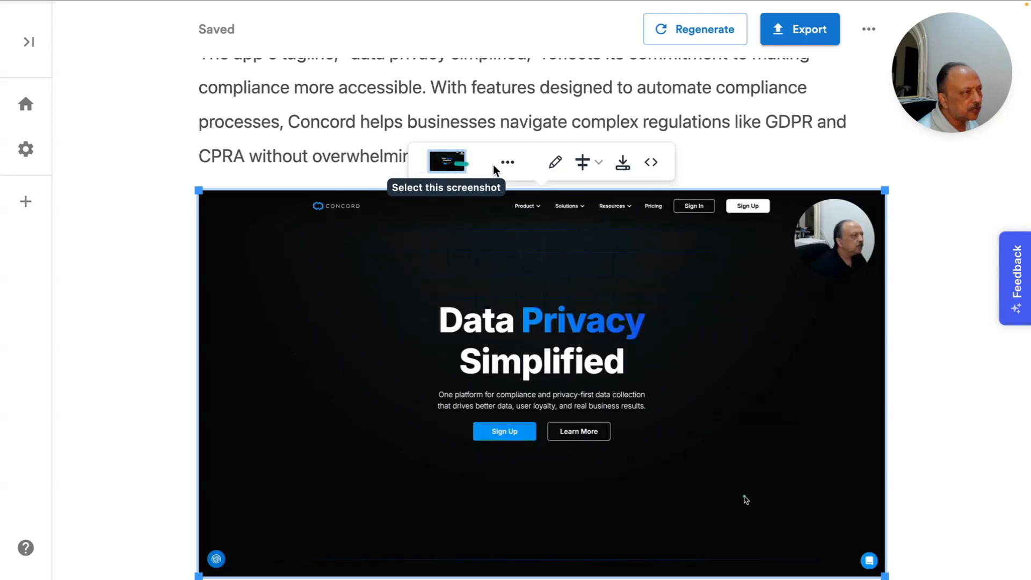
left_click(511, 162)
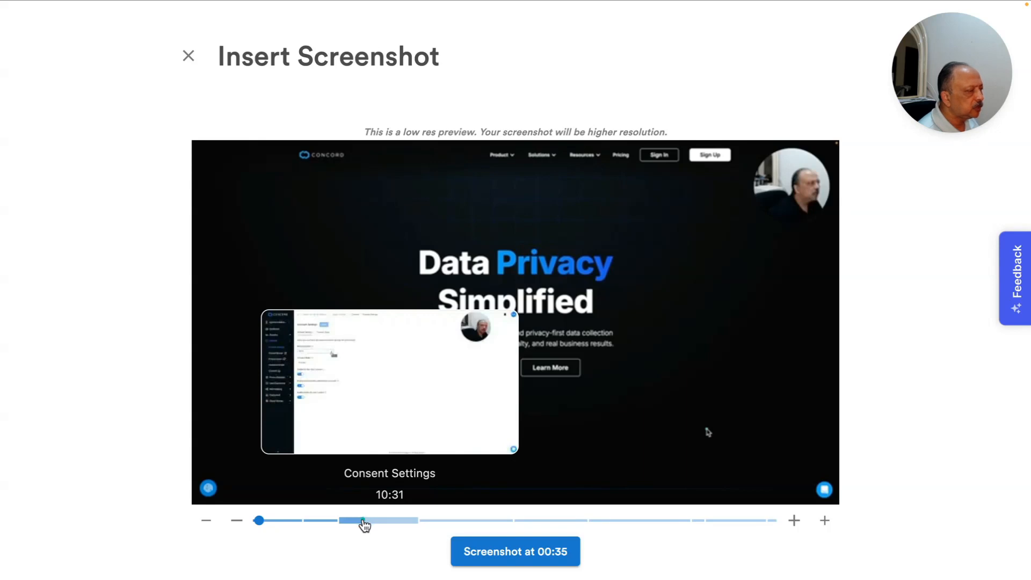
left_click(364, 521)
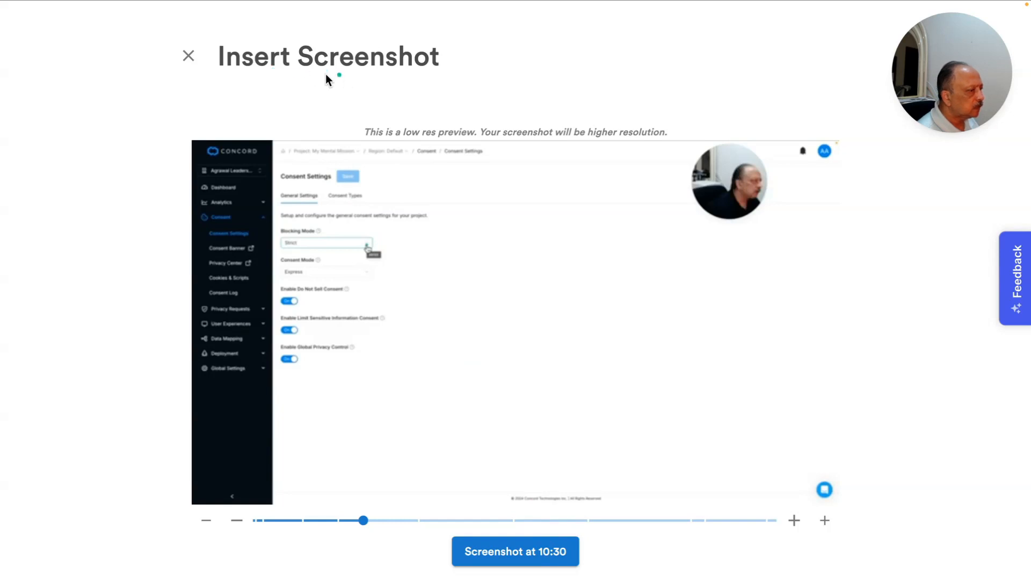
left_click(189, 55)
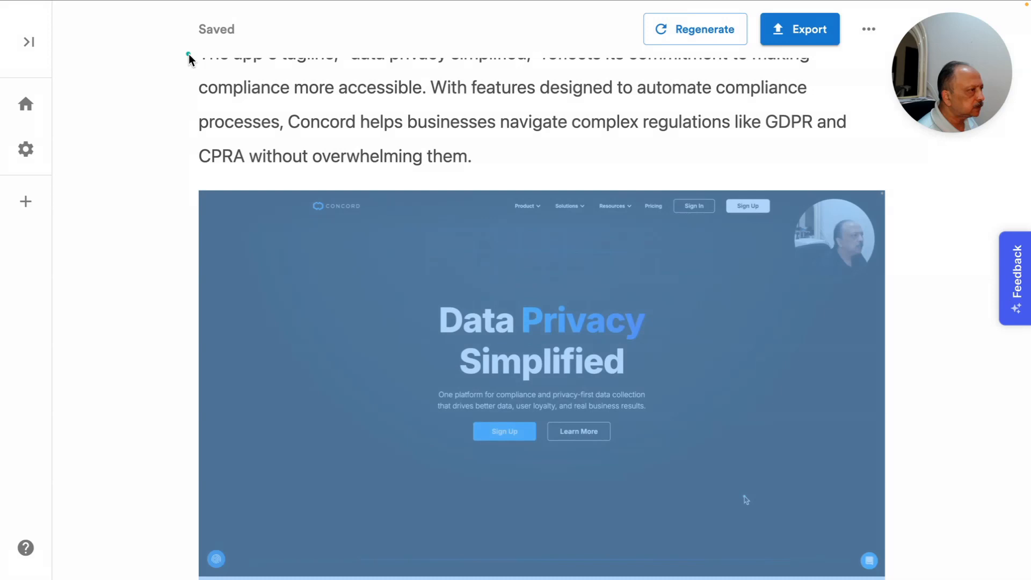
Step: Look through the alignment choices available for the Concord homepage screenshot
left_click(465, 315)
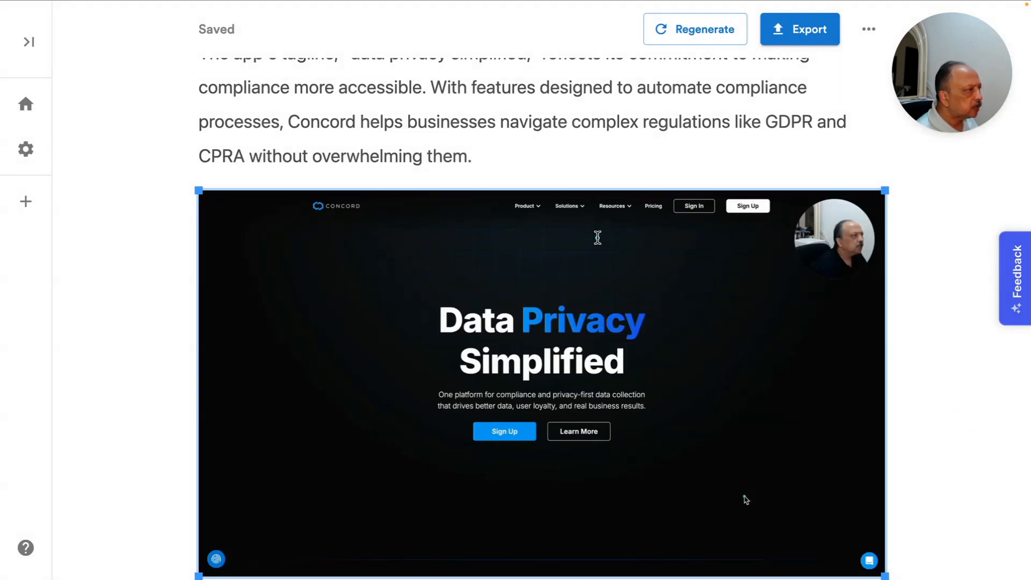
mouse_move(598, 237)
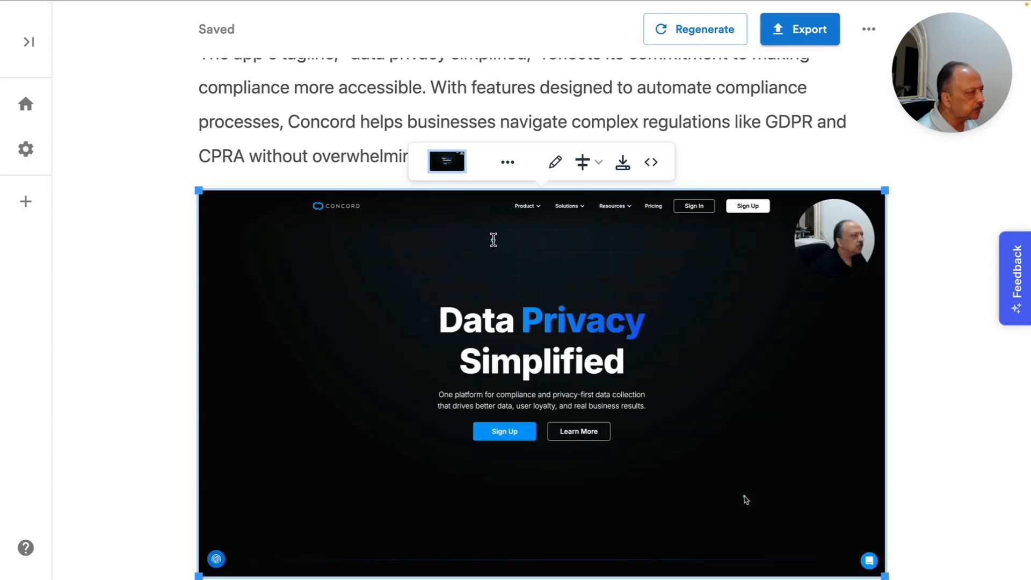
left_click(601, 164)
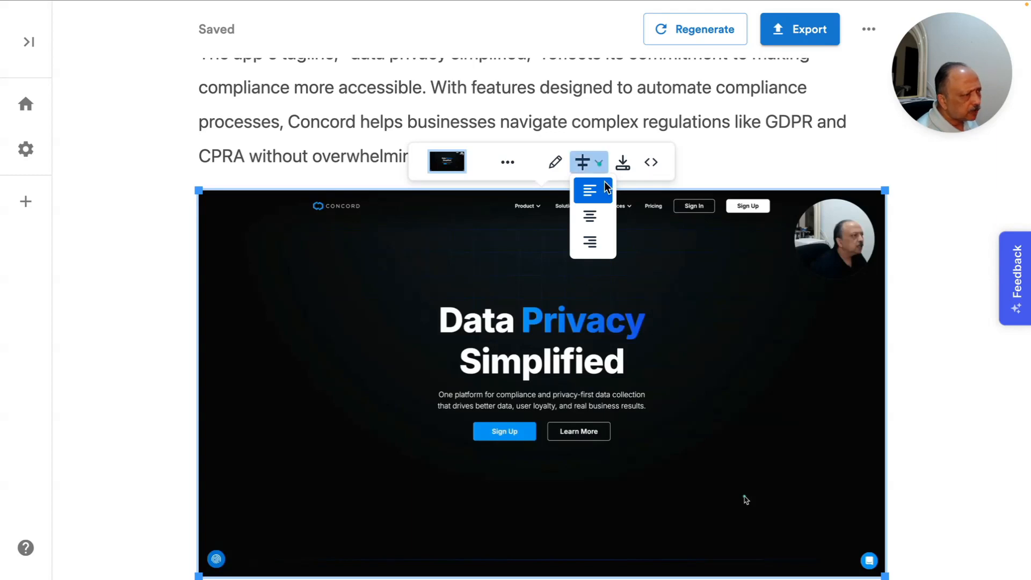
left_click(603, 237)
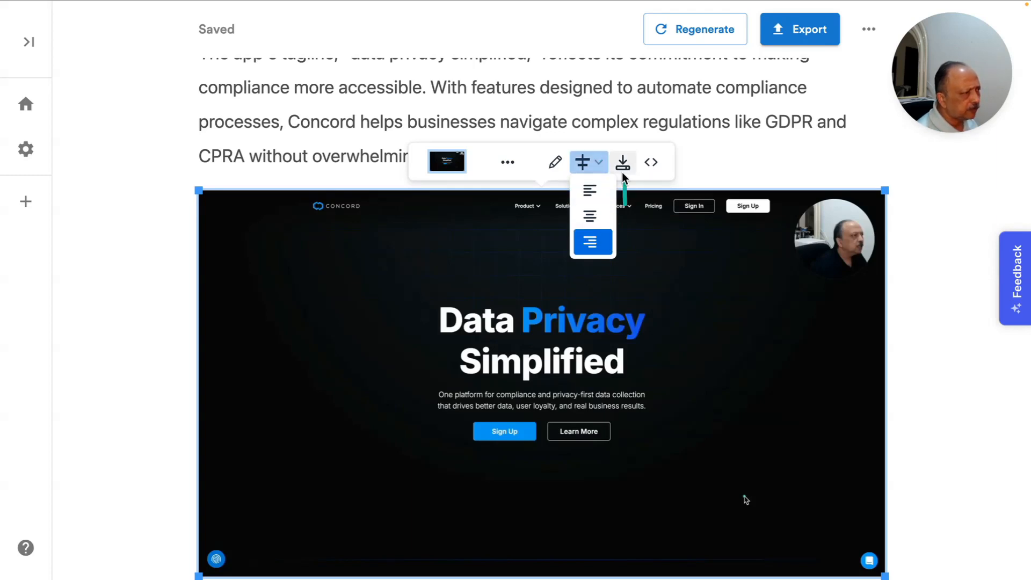
left_click(650, 164)
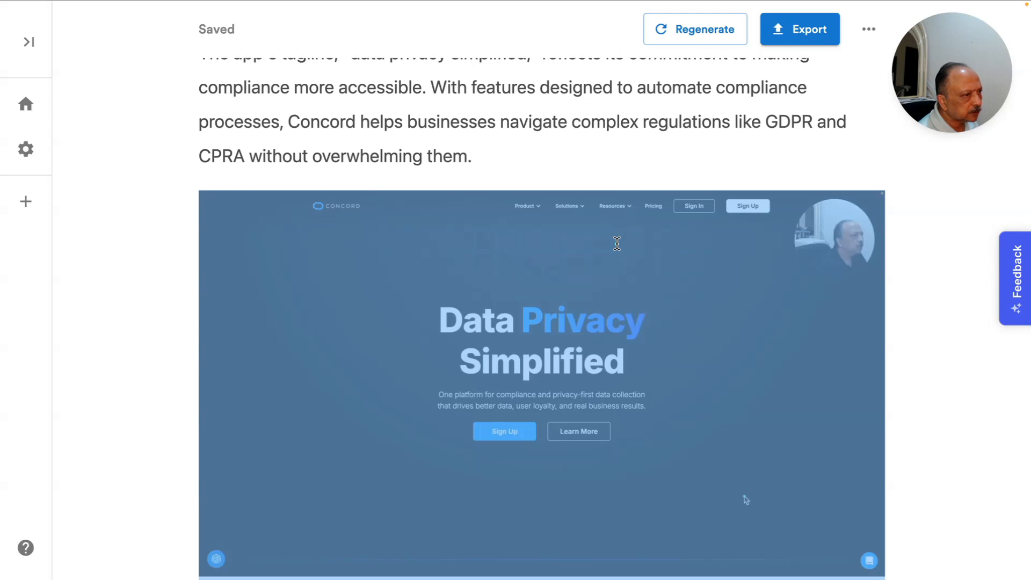
Step: Examine the alt tag of the Concord homepage screenshot and cancel without saving
scroll(617, 244, "down", 2)
scroll(617, 243, "up", 1)
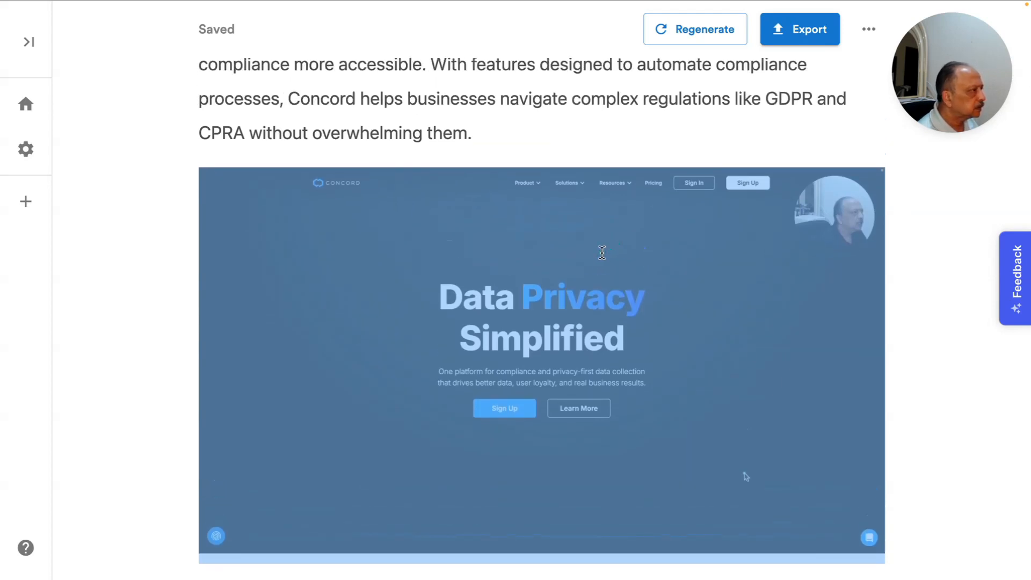
left_click(603, 253)
left_click(651, 139)
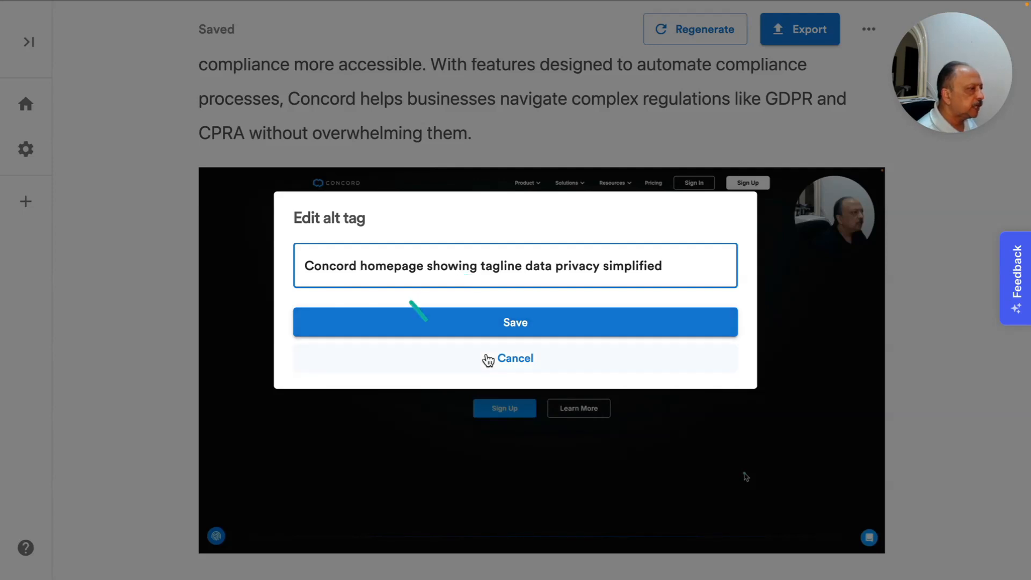
left_click(517, 360)
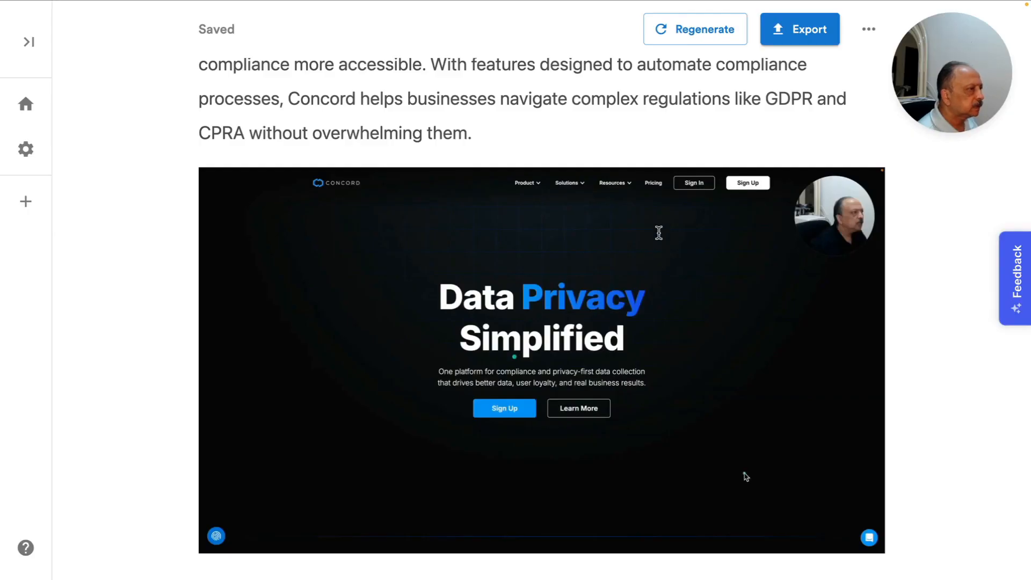
Step: Open the video frame selection for replacing the Concord homepage screenshot, and leave without inserting a frame
left_click(615, 237)
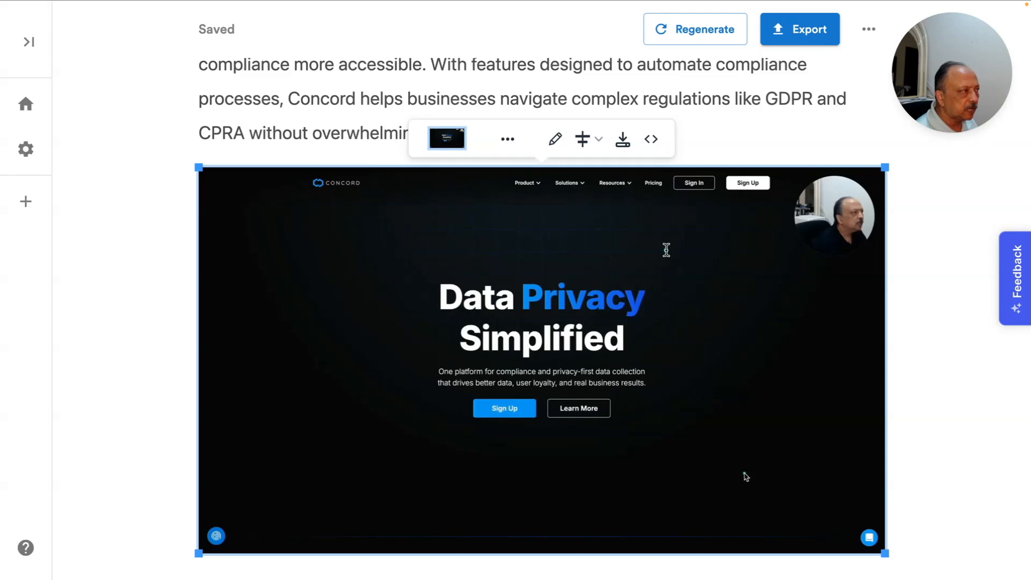
scroll(666, 250, "down", 3)
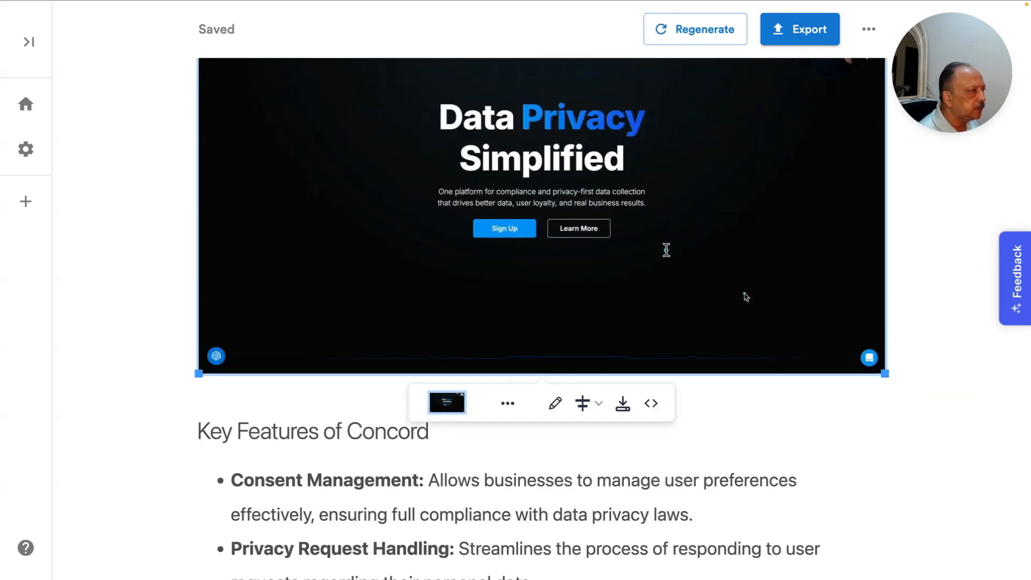
left_click(783, 400)
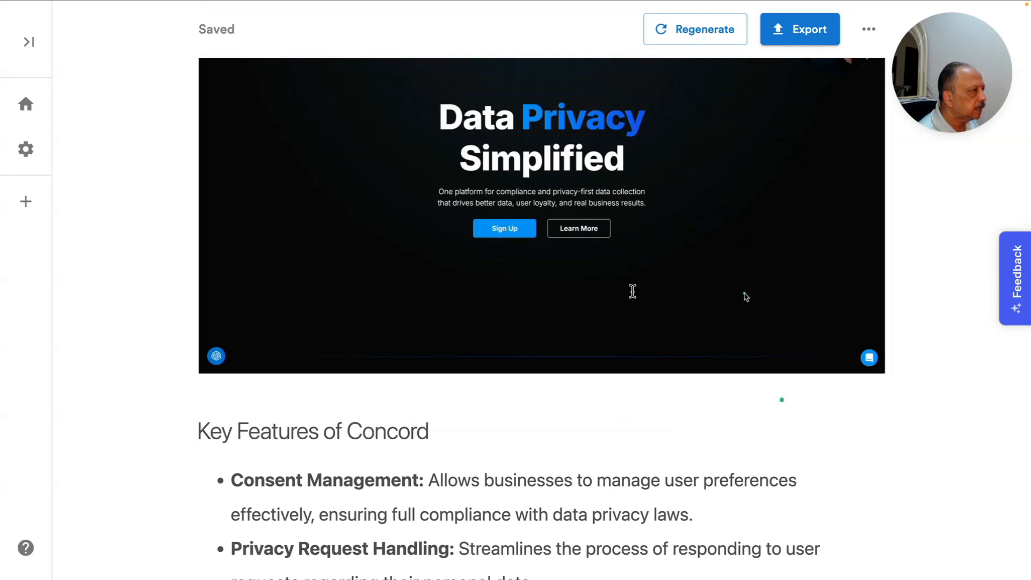
scroll(615, 272, "up", 2)
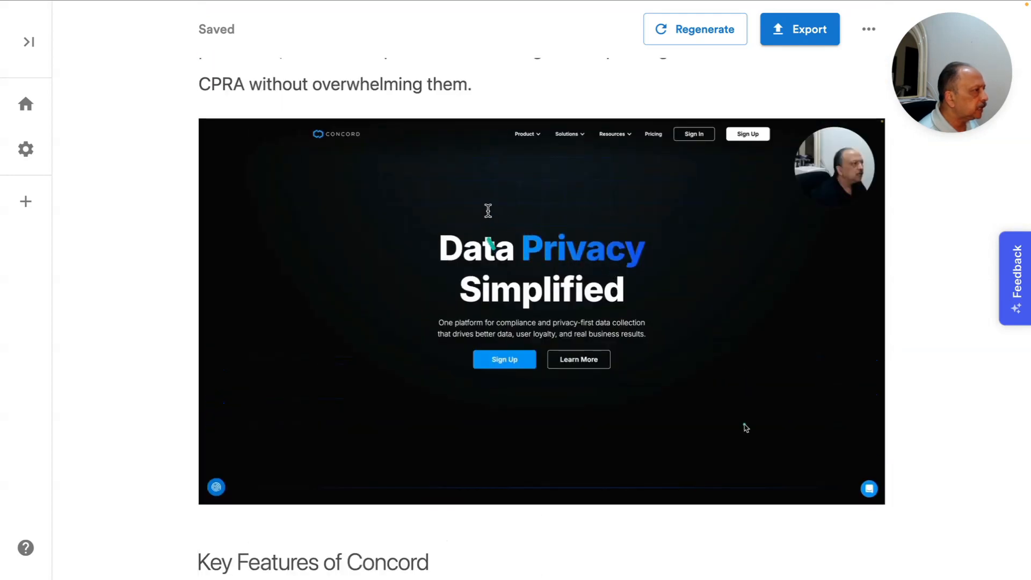
left_click(489, 211)
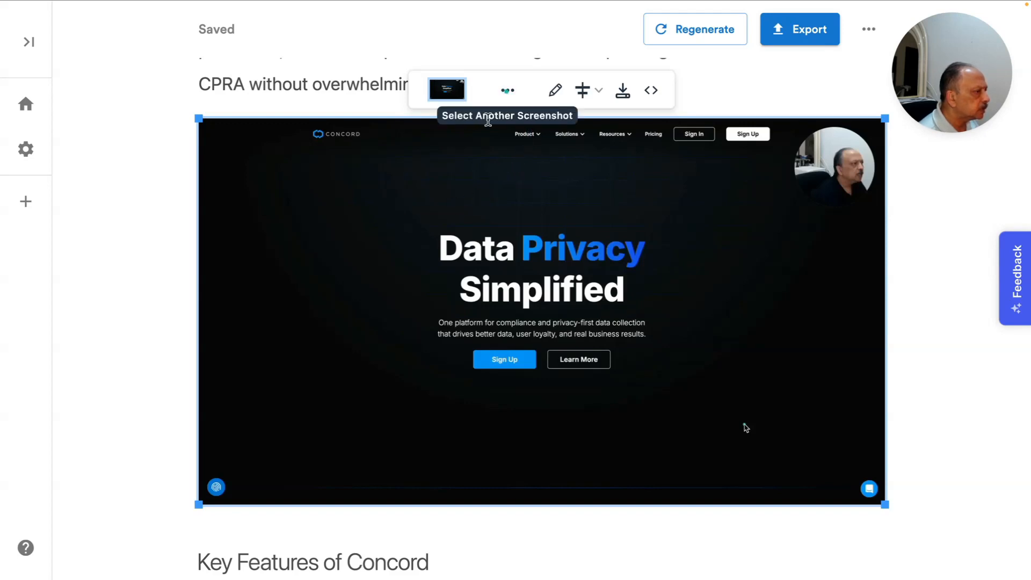
left_click(510, 90)
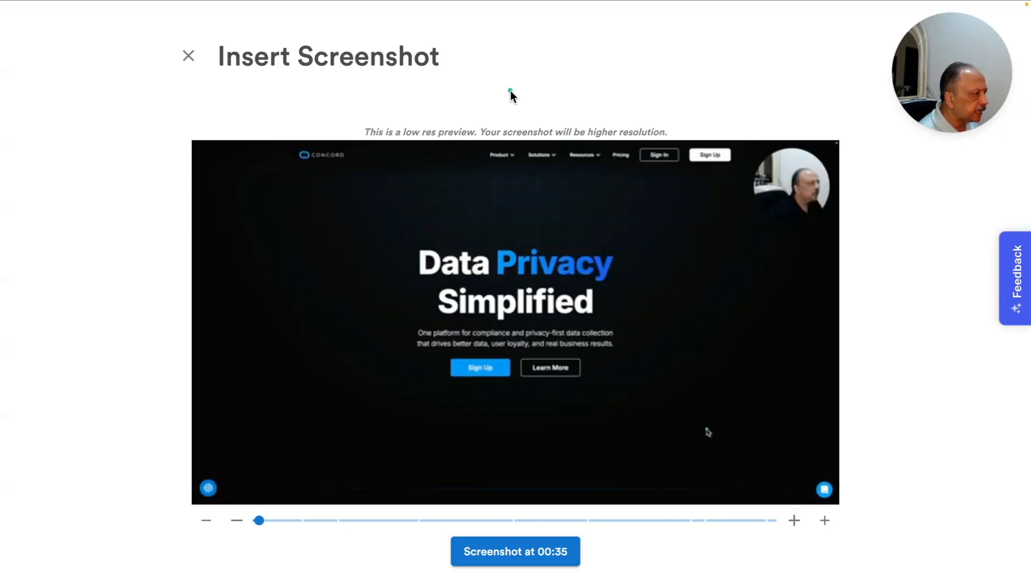
scroll(511, 91, "down", 1)
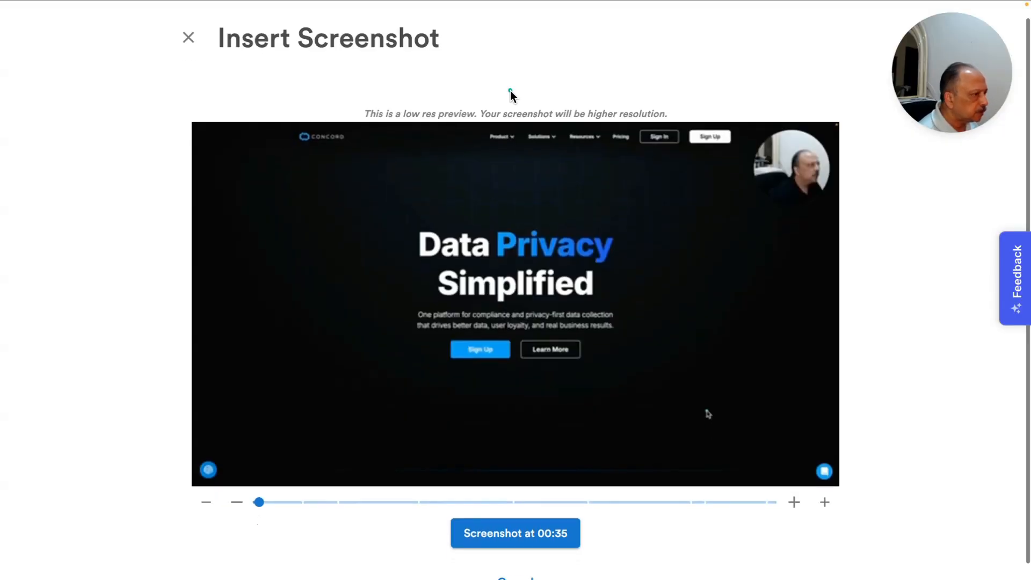
scroll(510, 90, "up", 1)
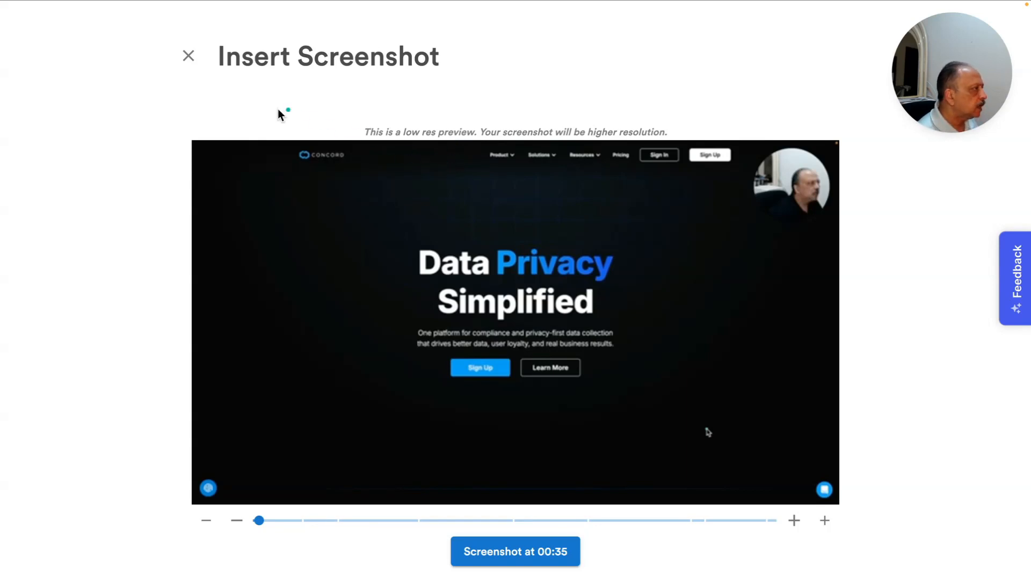
left_click(188, 55)
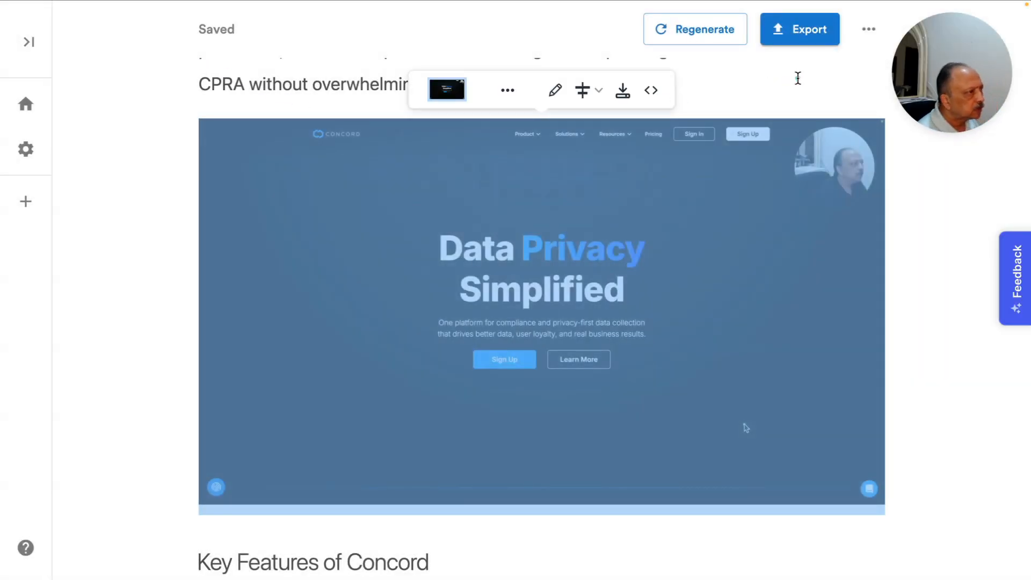
Step: Read the article's More Options hint about additional editing tools and dismiss it
left_click(867, 37)
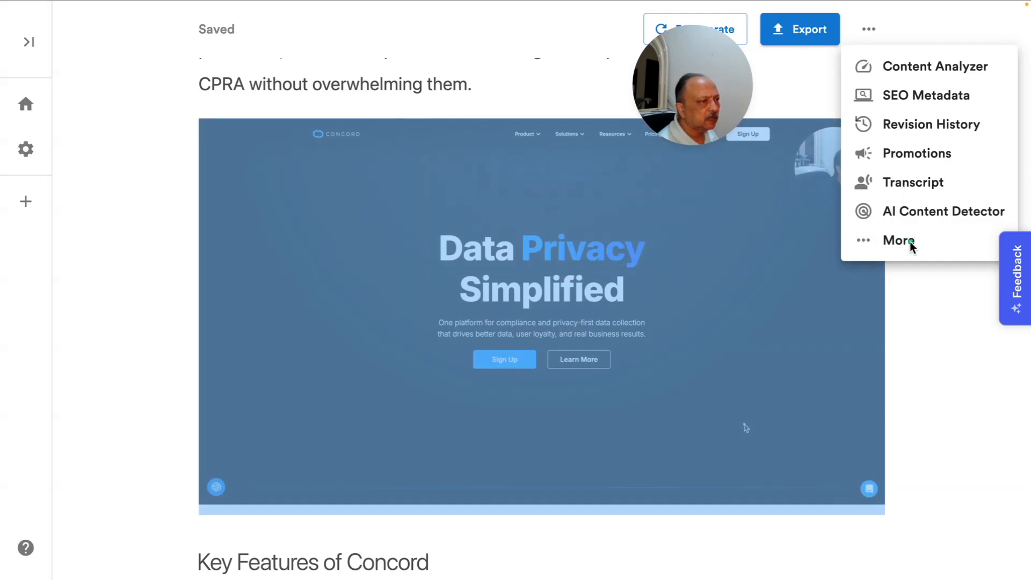
left_click(867, 240)
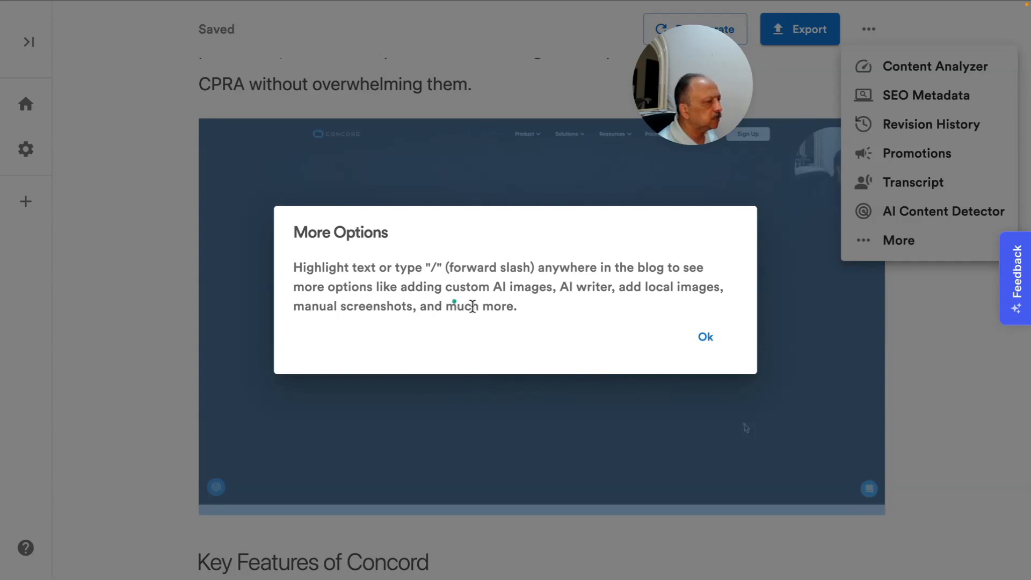
left_click(710, 340)
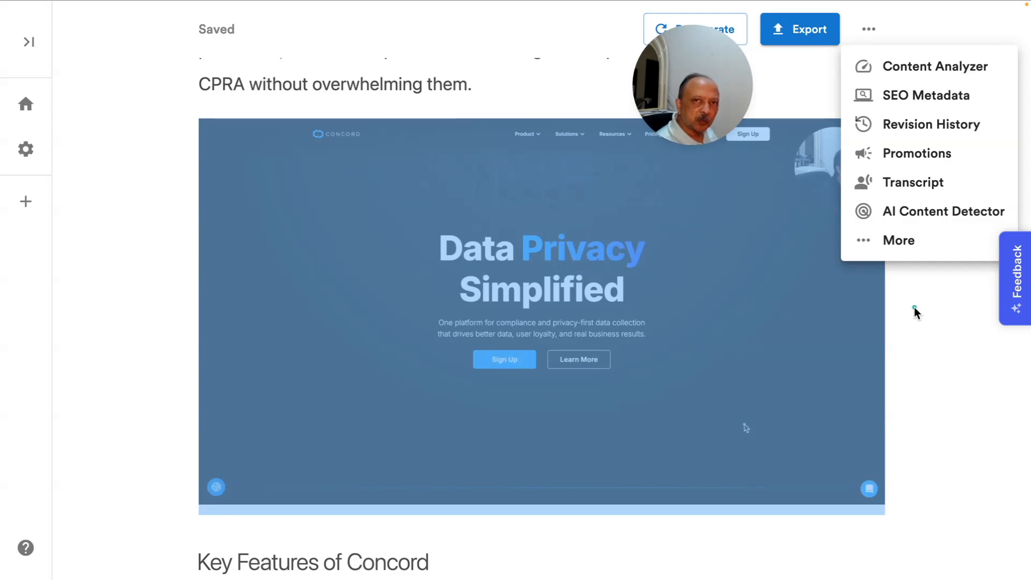
Step: Open the Content Analyzer and examine the blog post score, readability, AI detection, content structure and keyphrase analysis
left_click(896, 67)
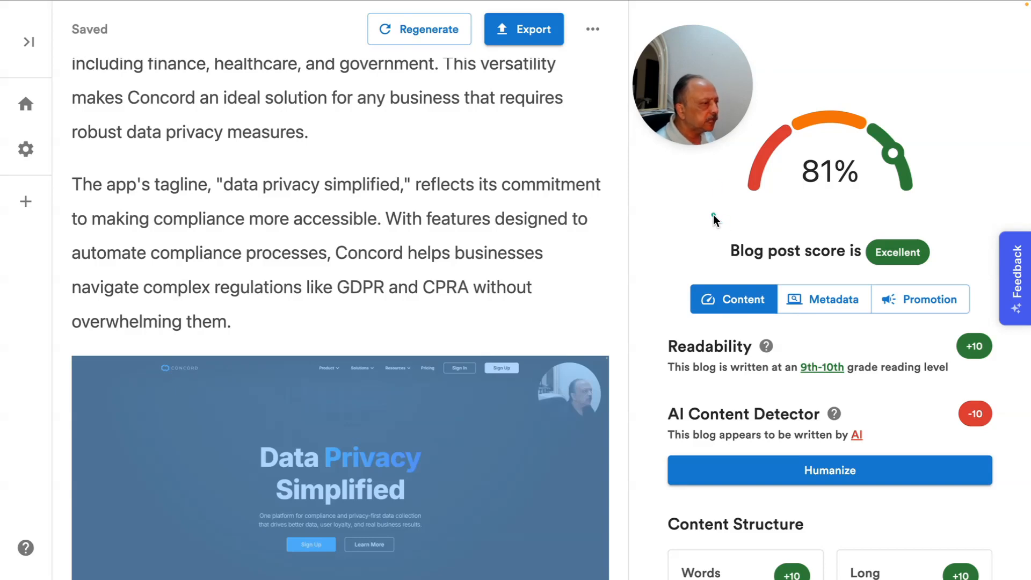
scroll(713, 214, "down", 3)
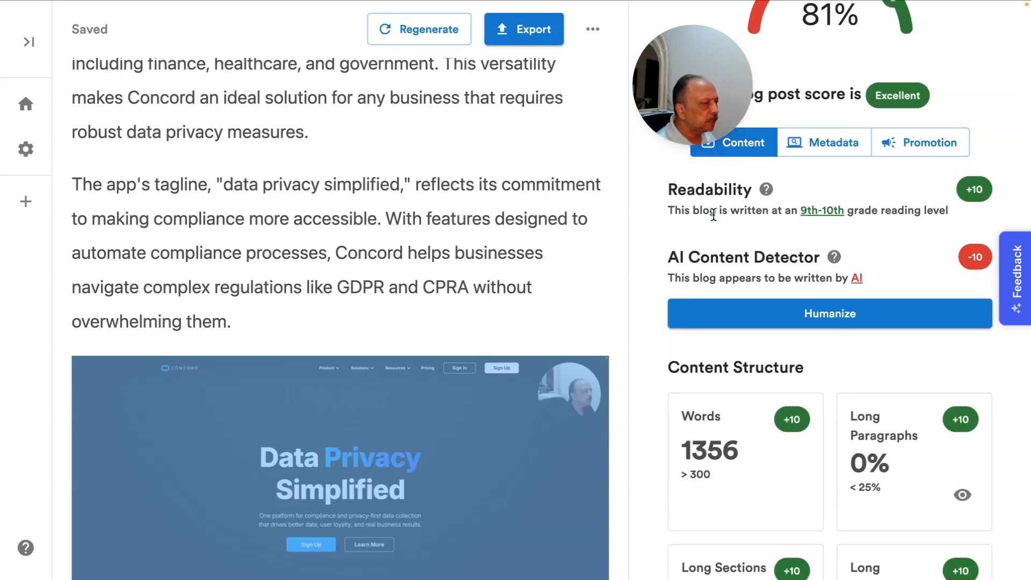
scroll(714, 215, "down", 1)
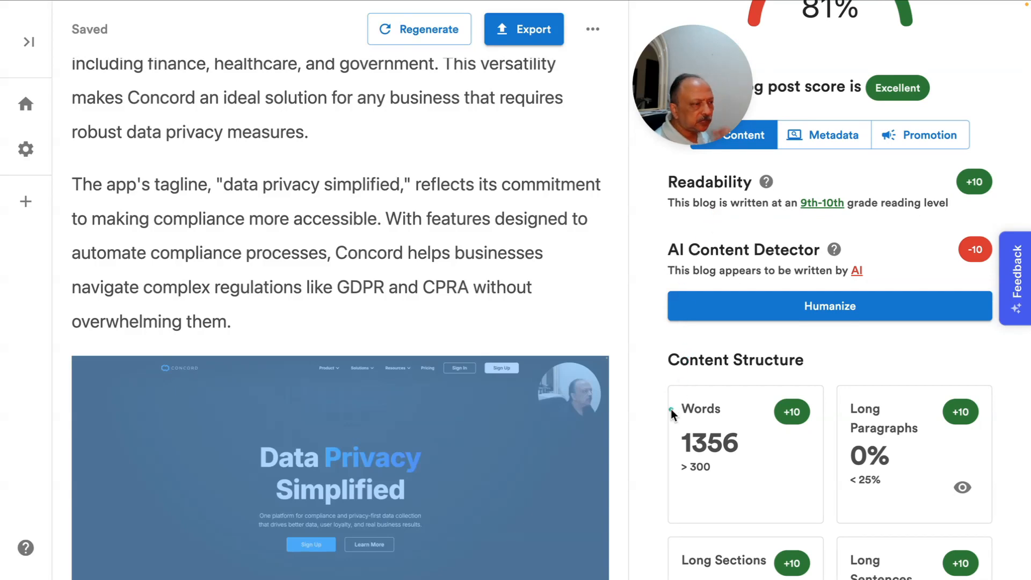
scroll(671, 412, "down", 2)
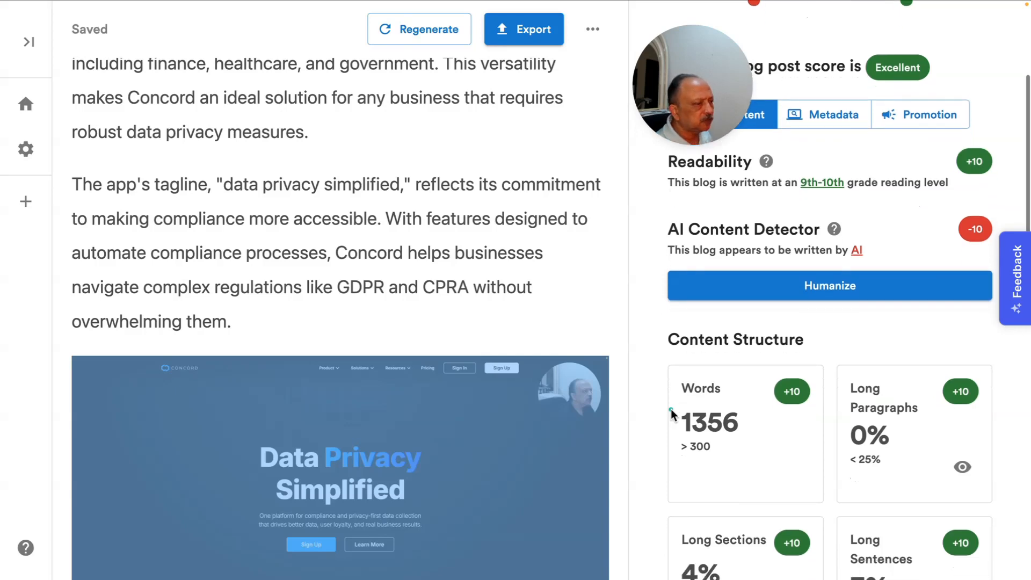
scroll(671, 411, "down", 2)
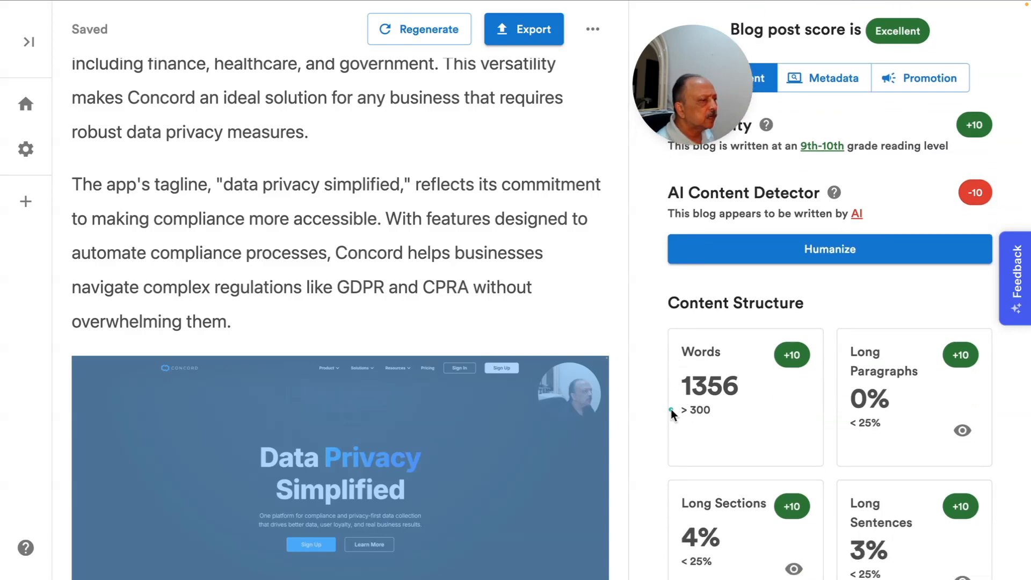
scroll(906, 414, "down", 3)
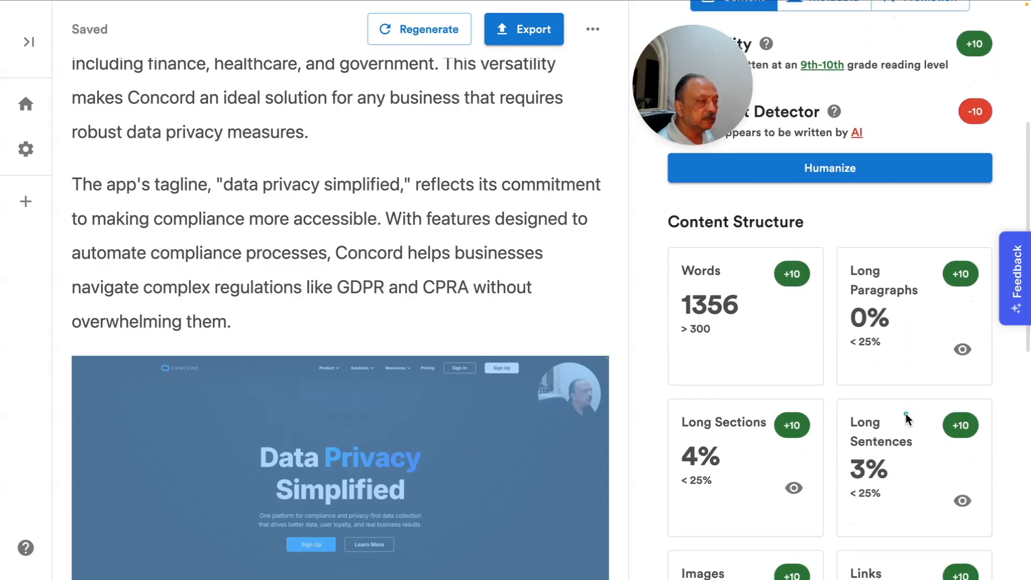
scroll(906, 414, "down", 2)
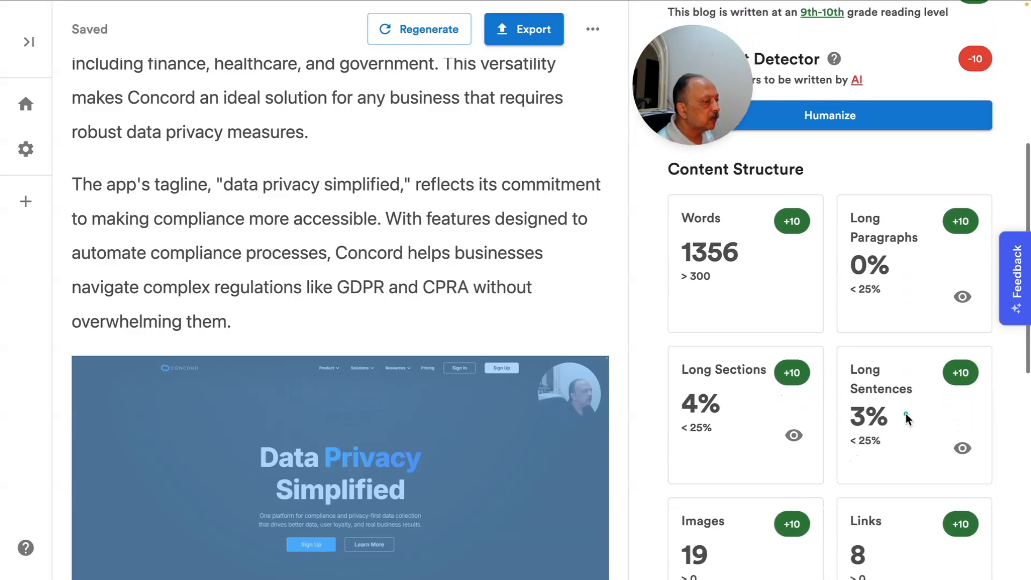
scroll(906, 414, "down", 1)
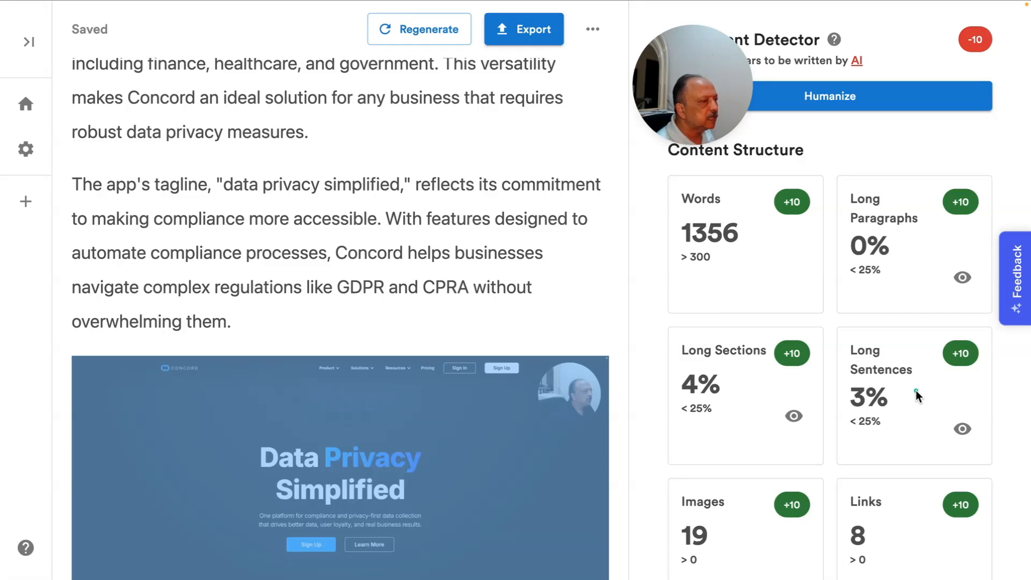
scroll(917, 393, "down", 2)
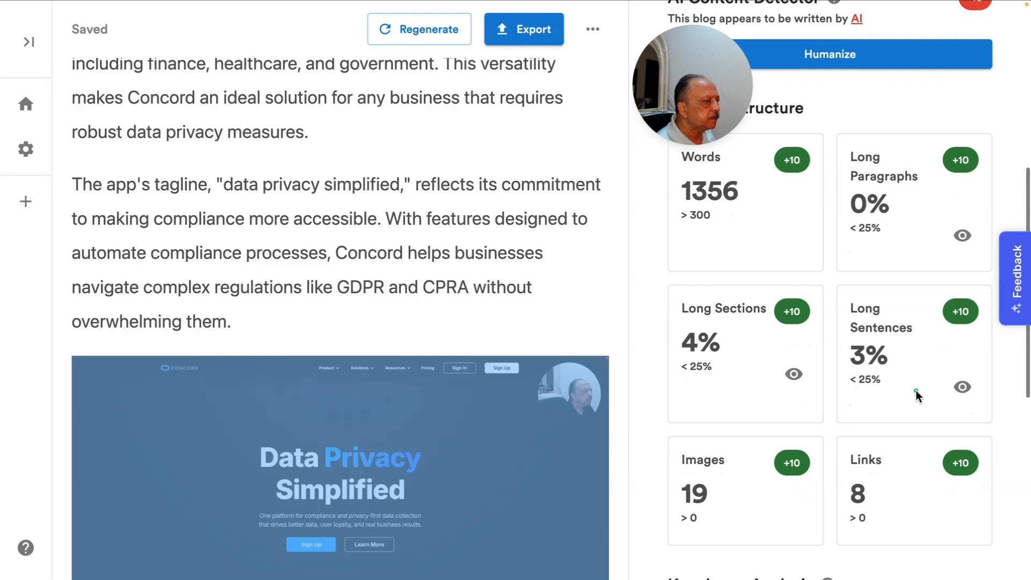
scroll(917, 390, "down", 3)
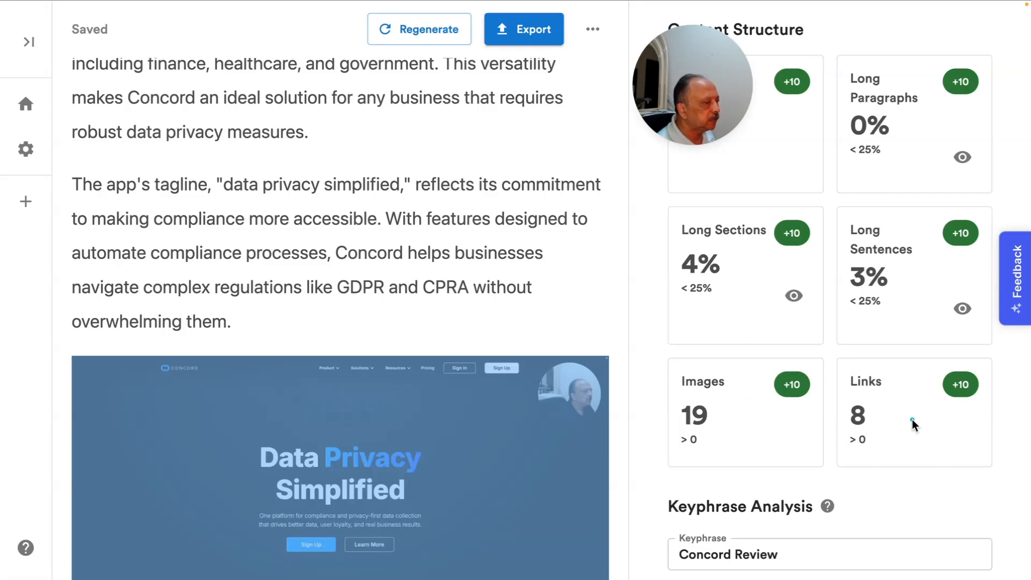
scroll(912, 419, "down", 1)
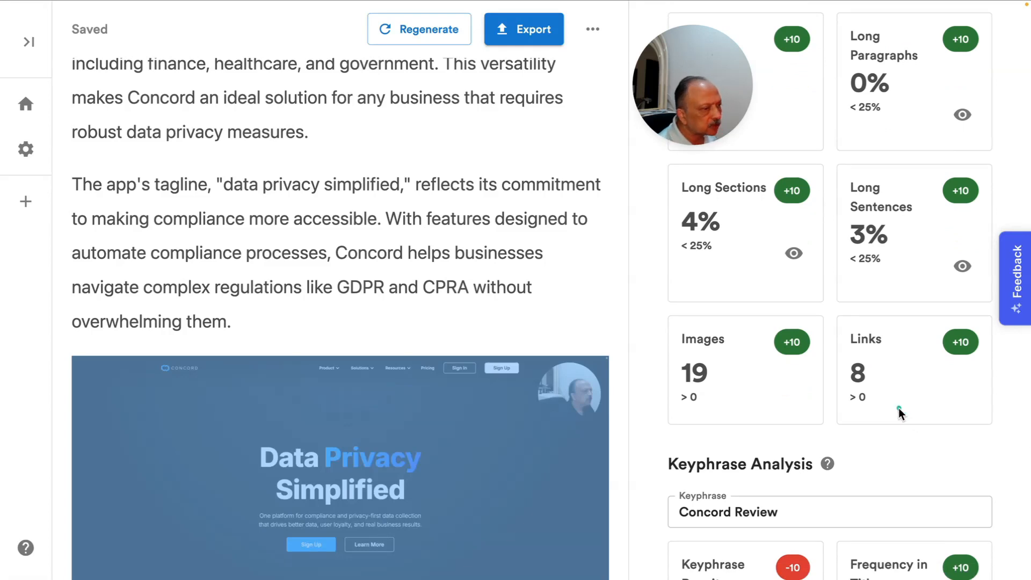
scroll(898, 408, "down", 2)
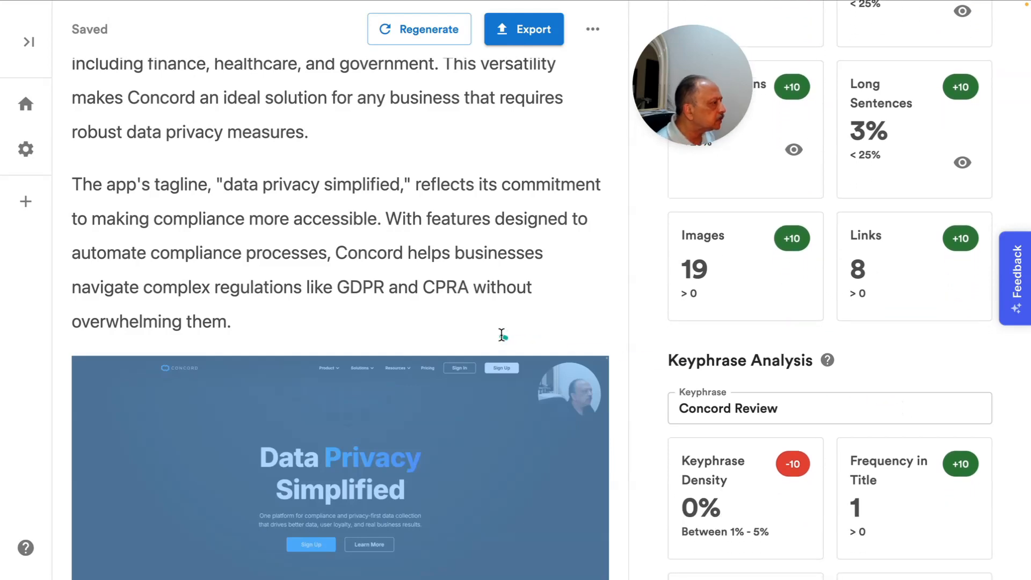
Step: Find the FAQ entry in the table of contents, inspect its link settings, and cancel without saving
scroll(502, 334, "down", 5)
scroll(502, 335, "down", 10)
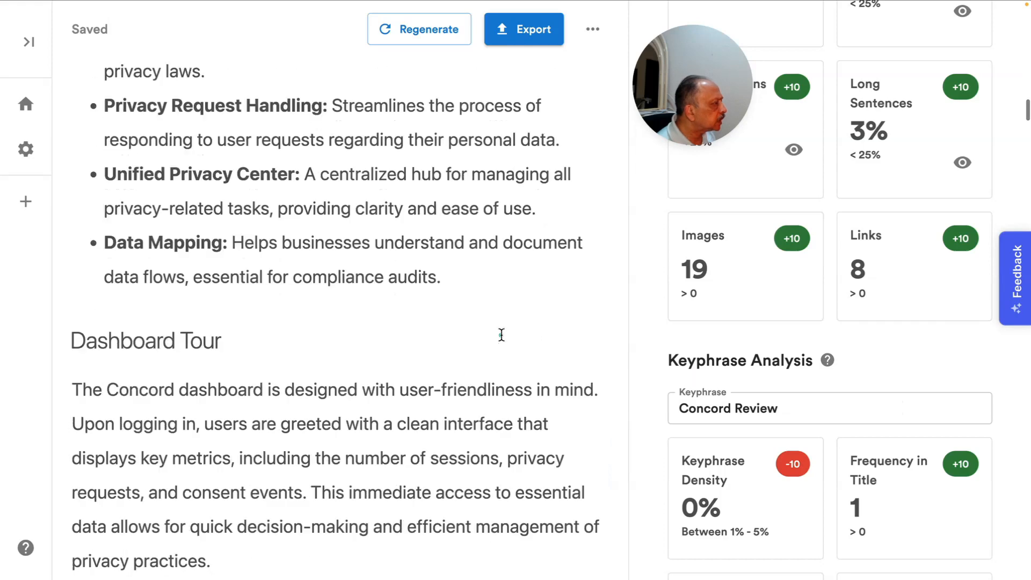
scroll(502, 335, "up", 15)
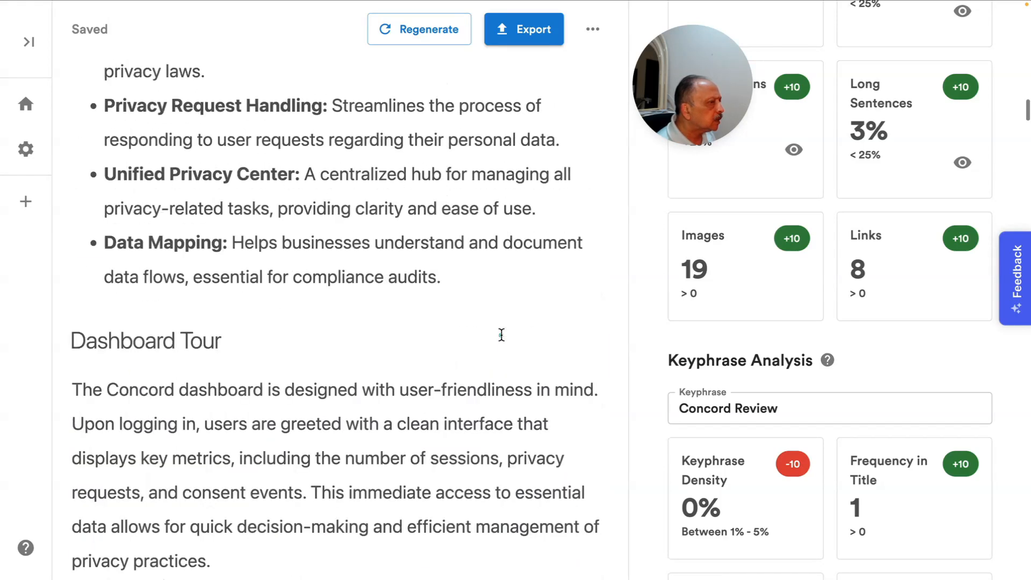
scroll(502, 335, "up", 10)
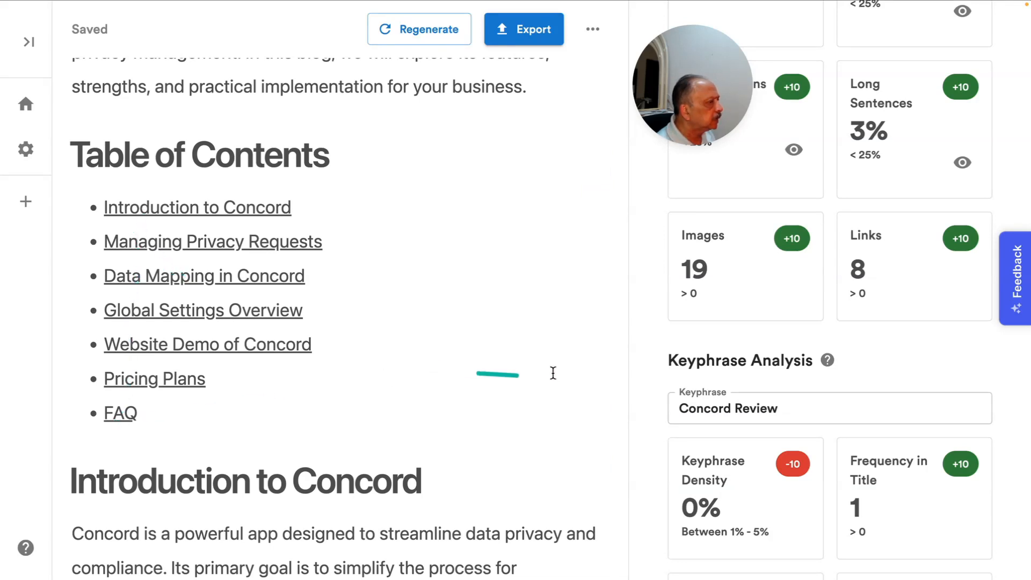
scroll(553, 373, "down", 3)
scroll(553, 373, "down", 2)
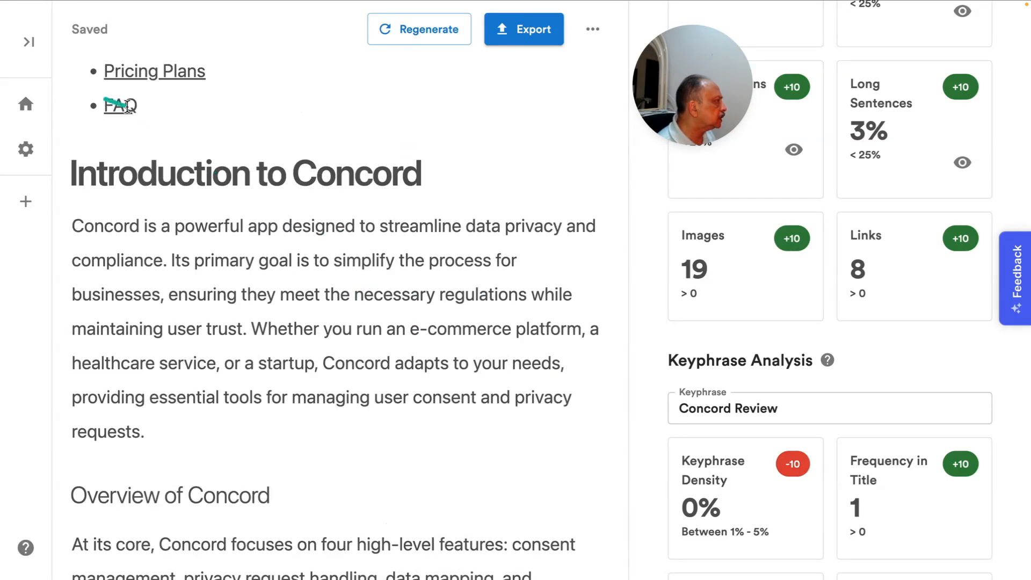
left_click_drag(138, 105, 100, 106)
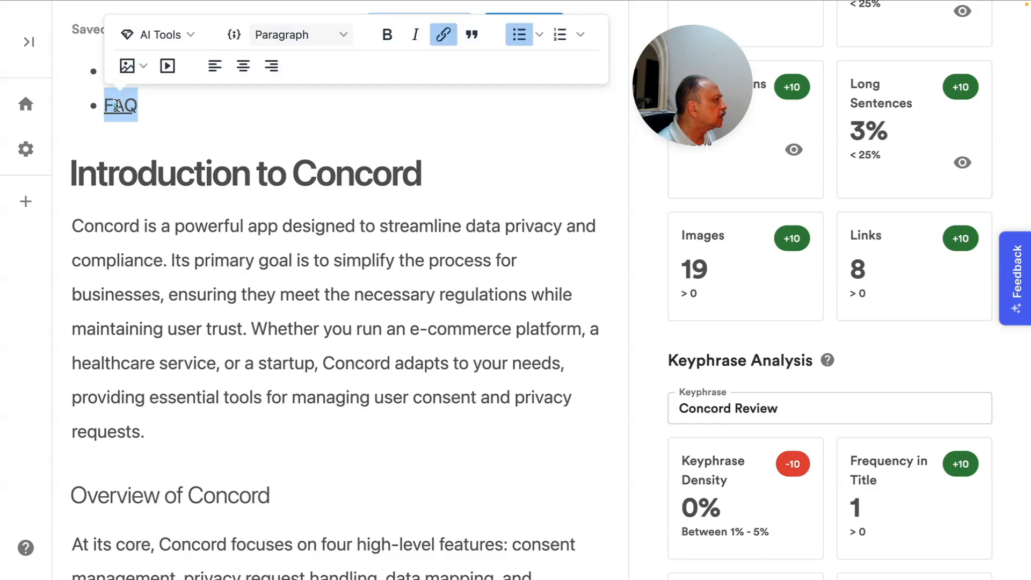
left_click(442, 33)
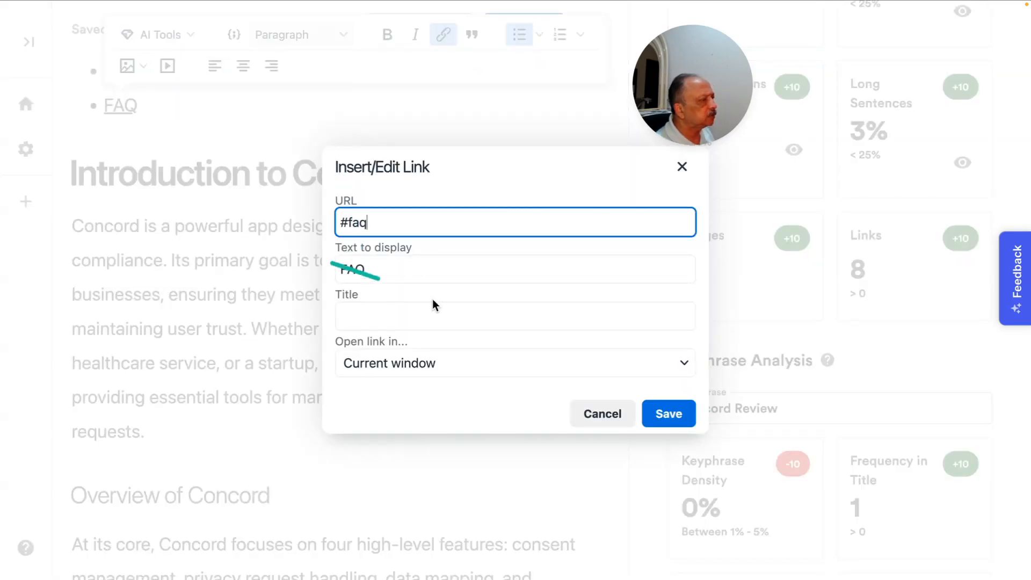
left_click(604, 417)
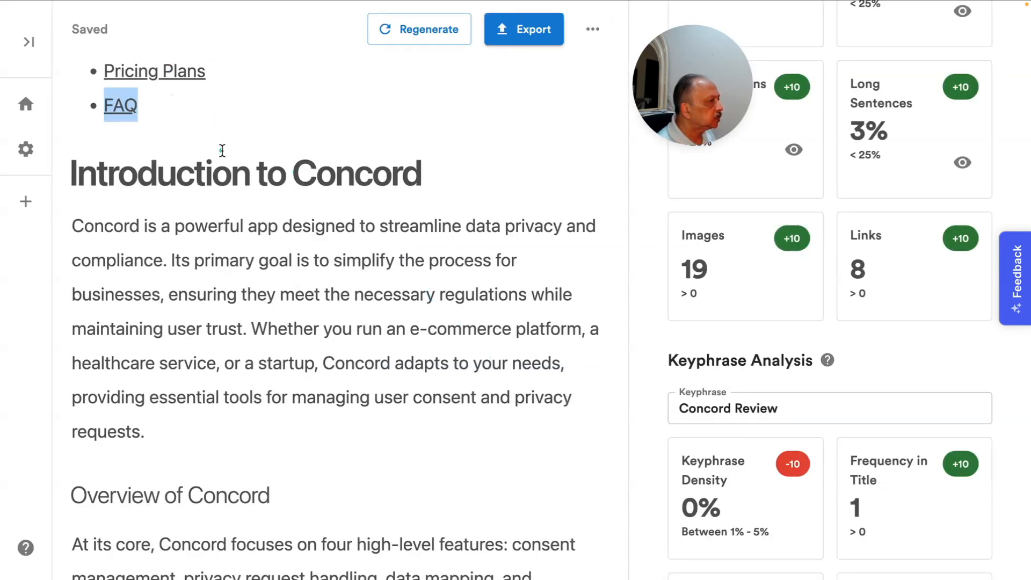
left_click(148, 105)
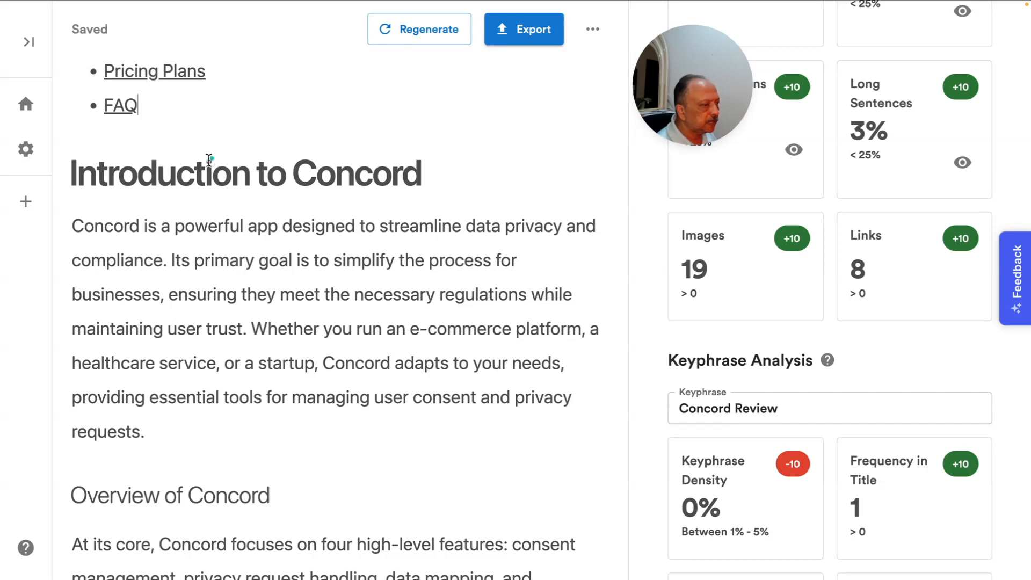
Step: Examine the article's opening sections and the Keyphrase Analysis for "Concord Review", including density and frequency in title, intro and meta description
scroll(618, 439, "down", 1)
scroll(617, 438, "up", 7)
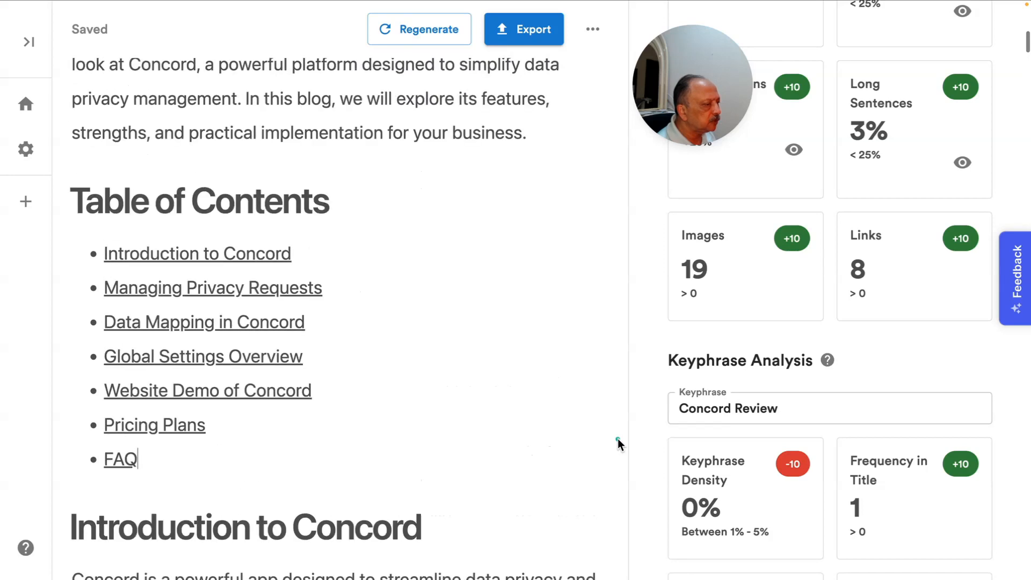
scroll(618, 438, "up", 7)
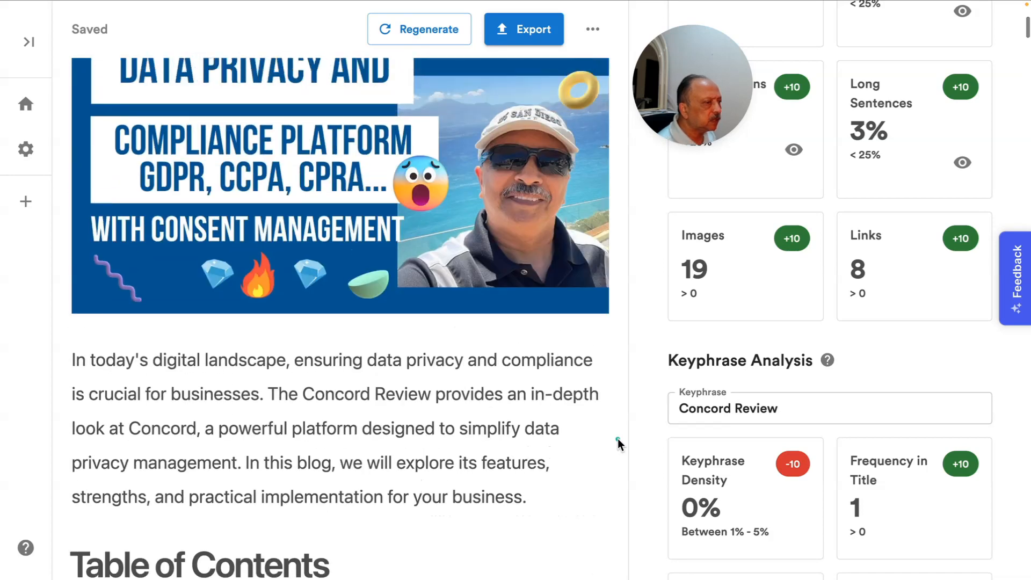
scroll(680, 446, "down", 1)
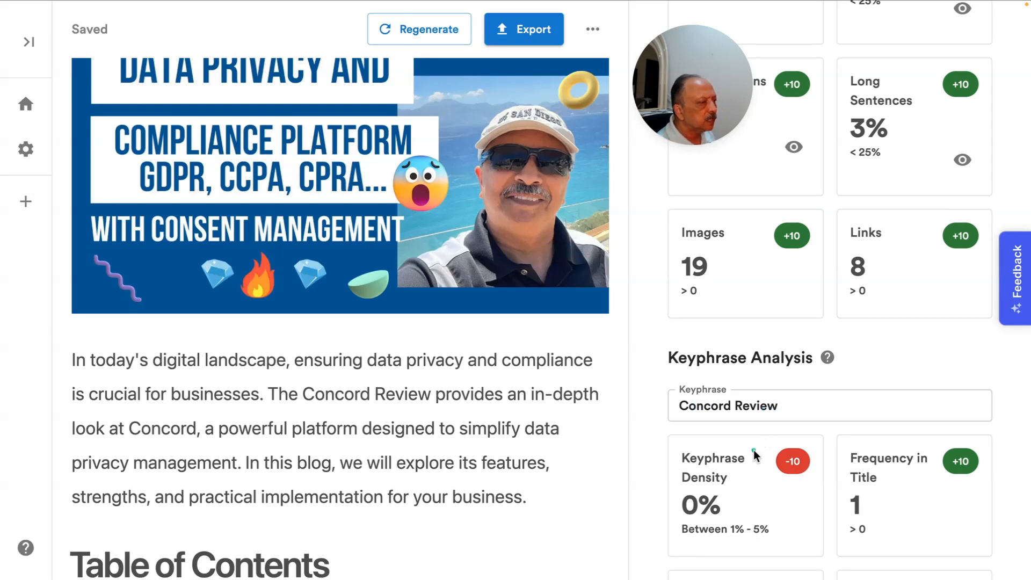
scroll(755, 454, "down", 1)
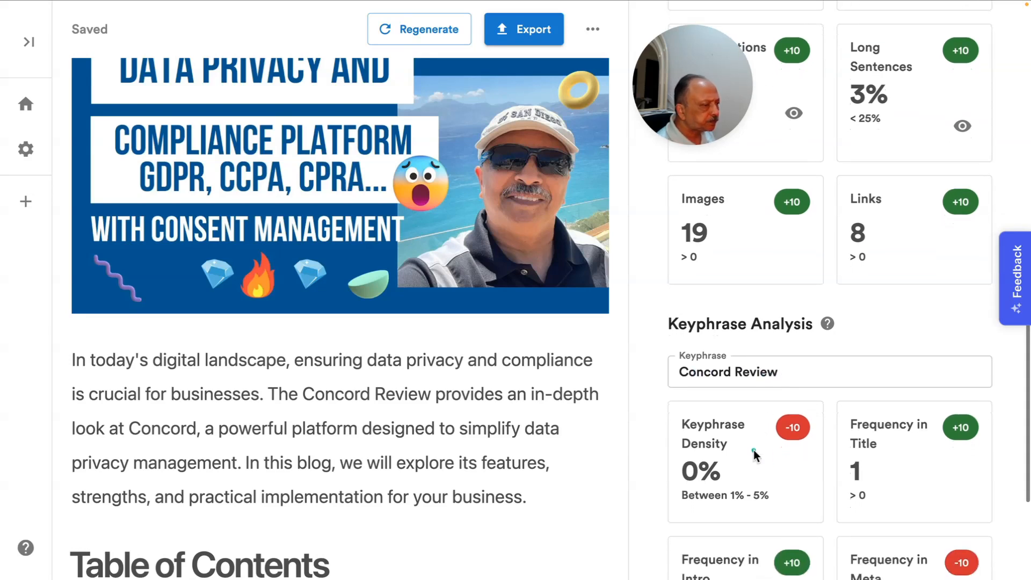
scroll(754, 449, "down", 1)
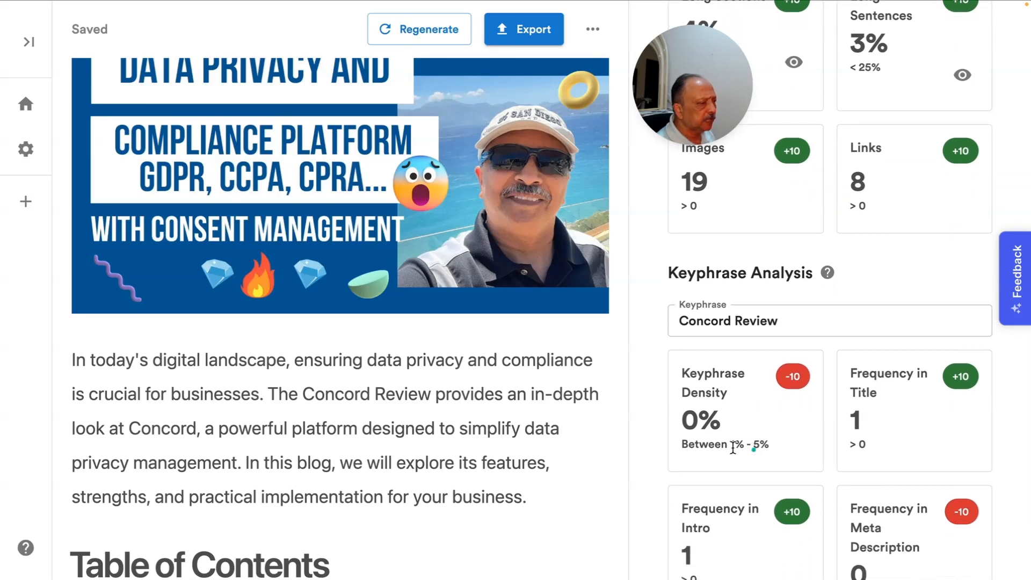
scroll(725, 446, "down", 1)
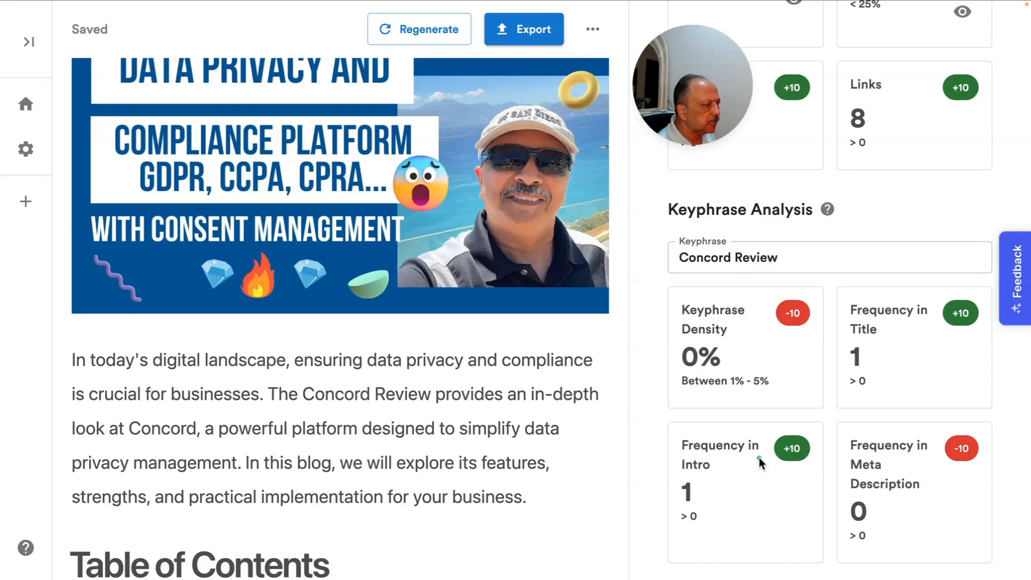
scroll(760, 460, "down", 1)
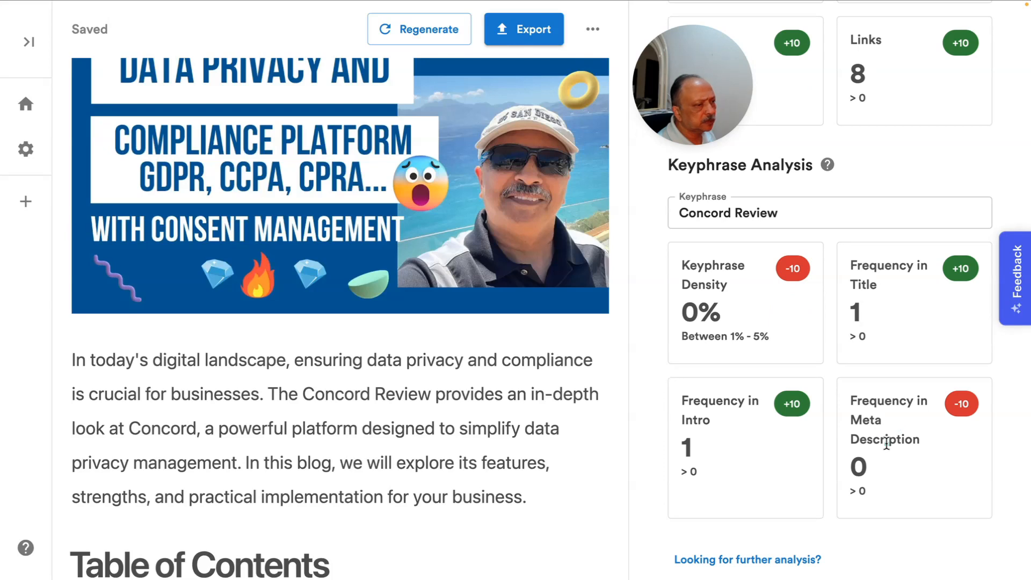
scroll(887, 444, "down", 1)
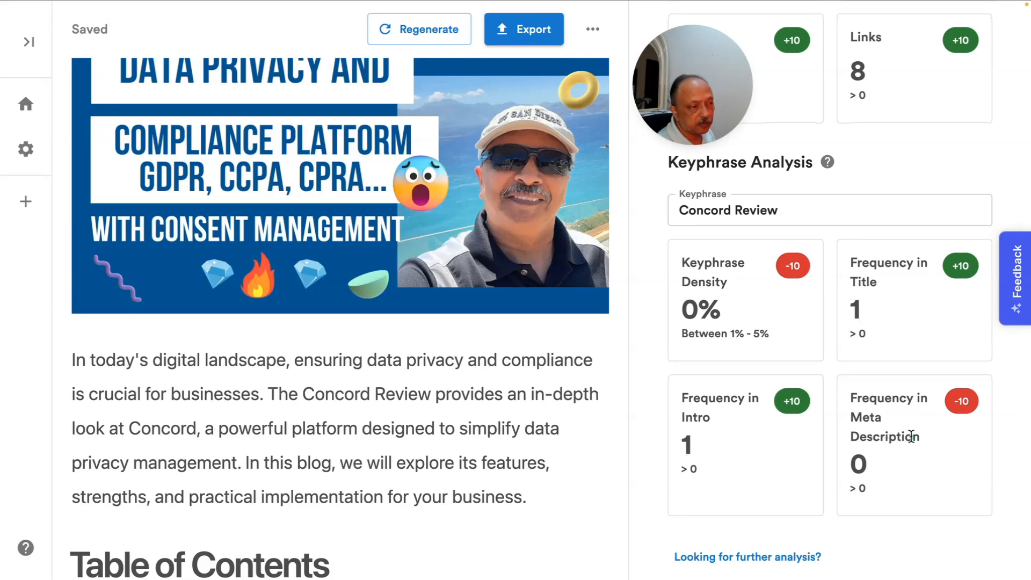
scroll(911, 437, "down", 1)
scroll(911, 436, "up", 3)
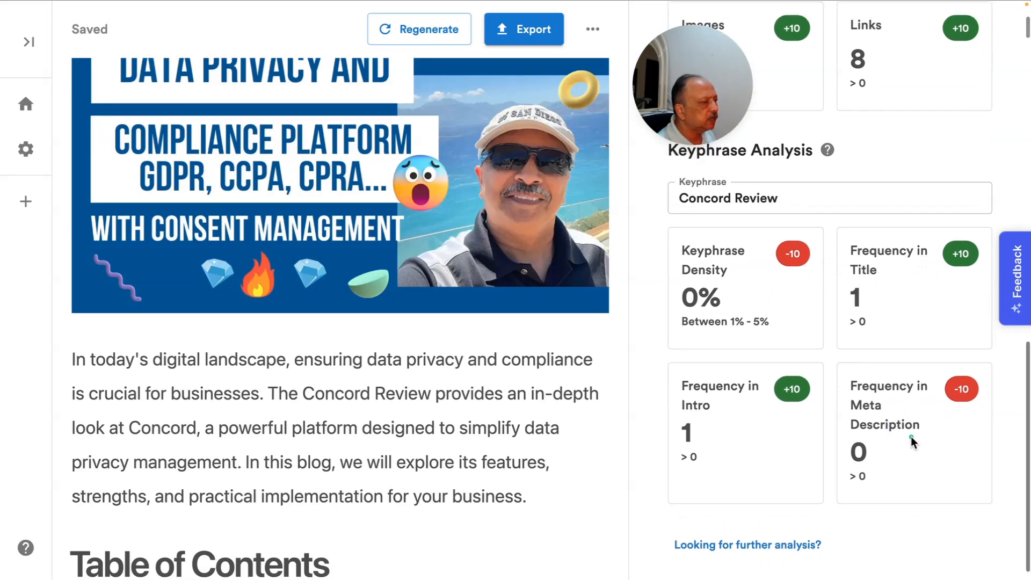
scroll(911, 436, "up", 10)
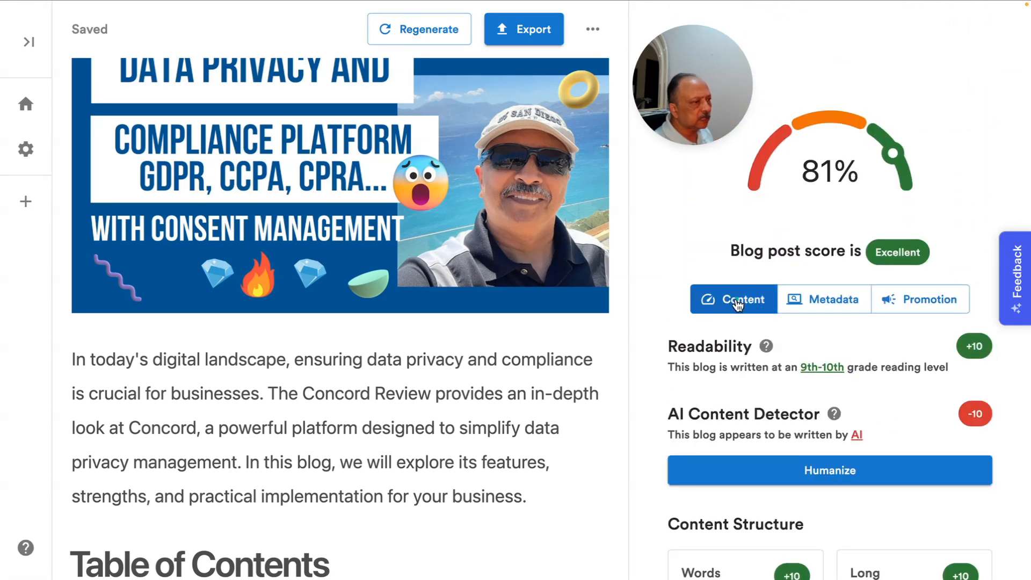
Step: Replace the meta title in the metadata with "Concord Review: Your Guide to Data Privacy and Compliance" from the article heading and save it
left_click(808, 302)
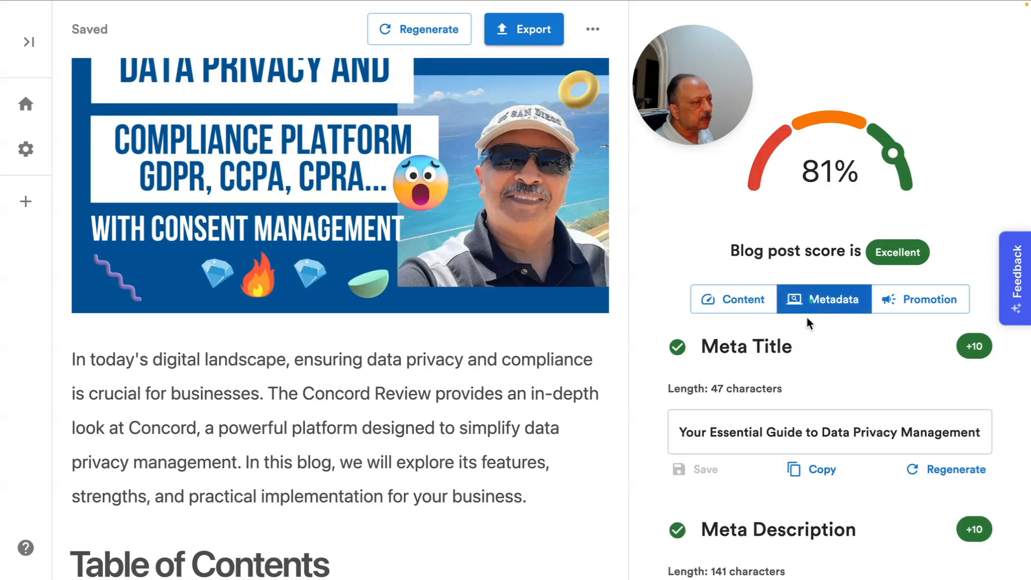
left_click(726, 433)
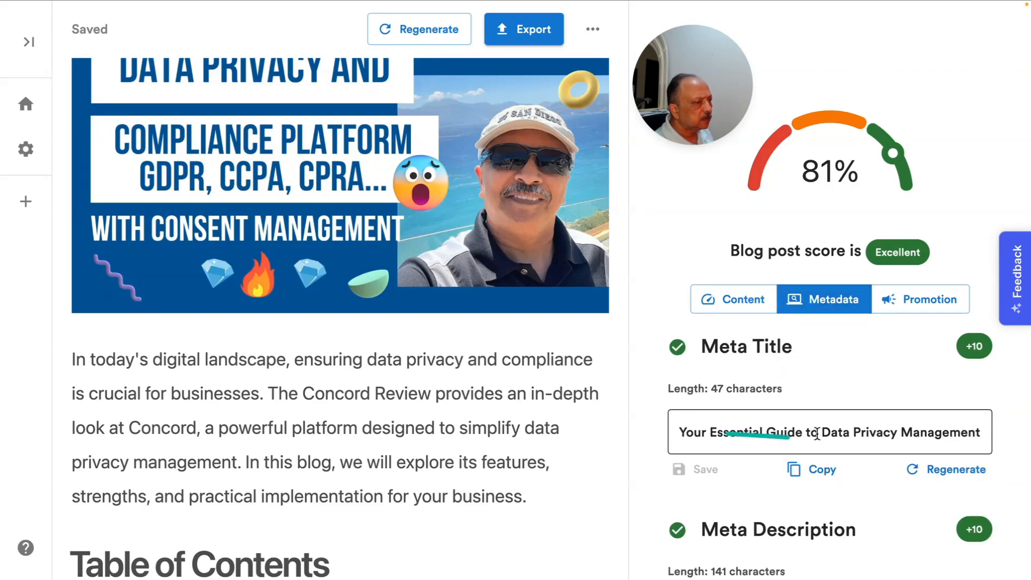
left_click(680, 432)
left_click_drag(680, 432, 983, 432)
left_click(726, 433)
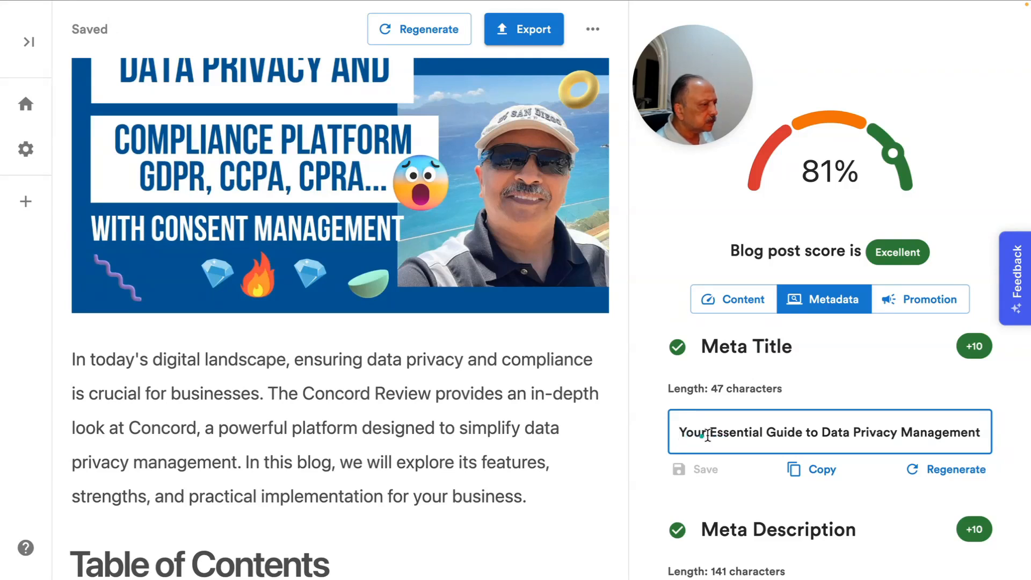
scroll(501, 433, "up", 6)
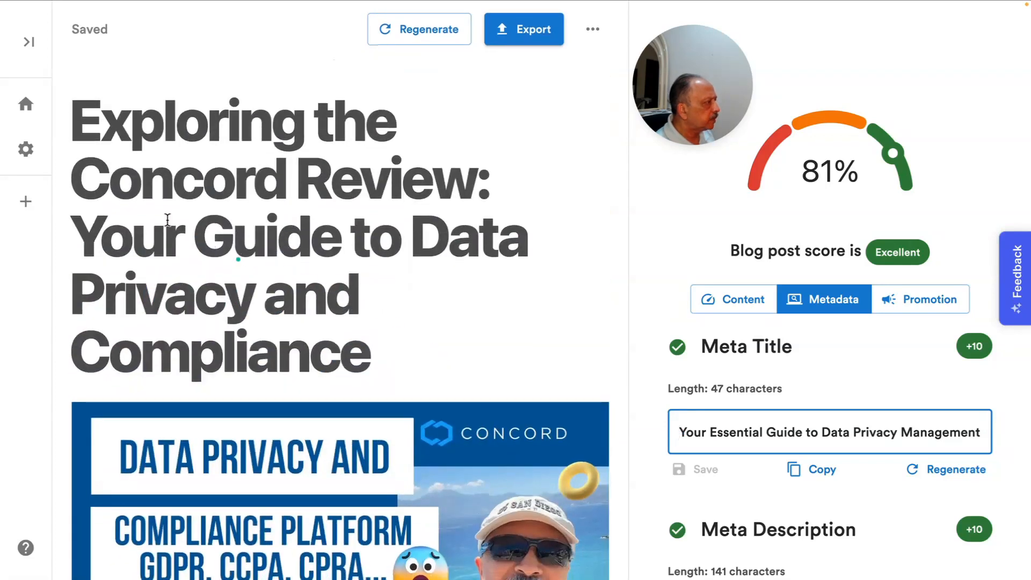
left_click_drag(73, 181, 365, 344)
key("ctrl+c")
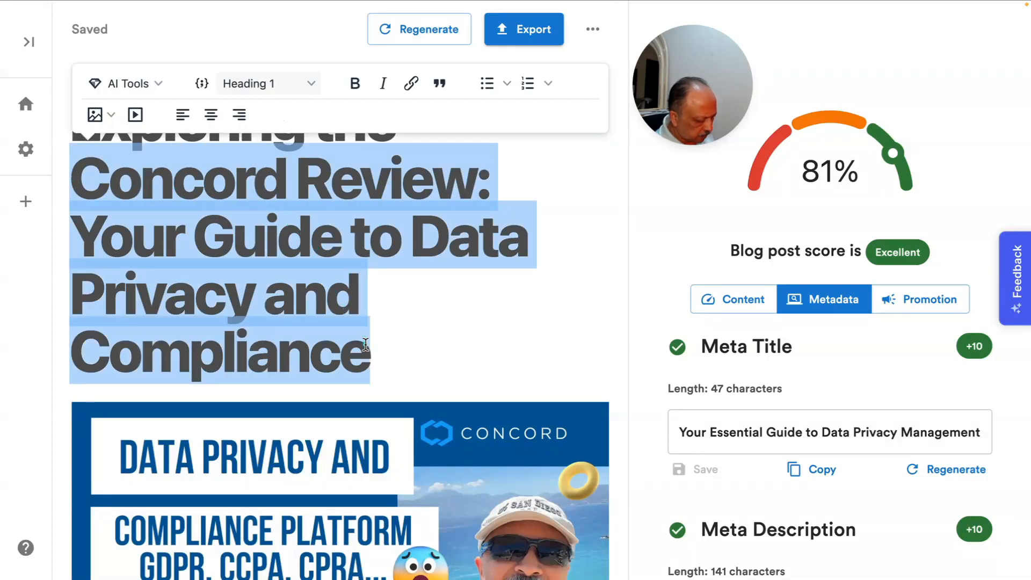
triple_click(791, 433)
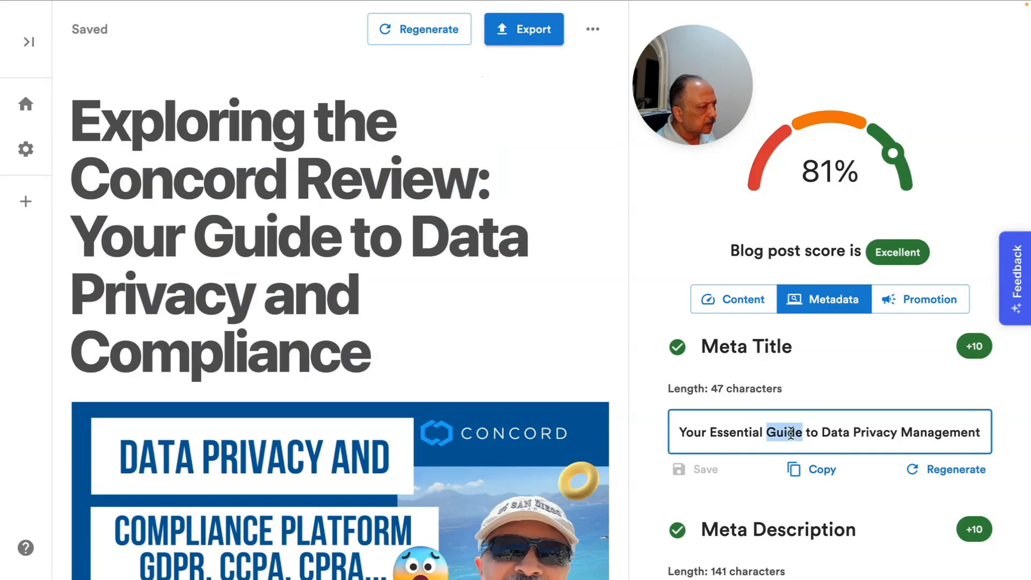
key("ctrl+v")
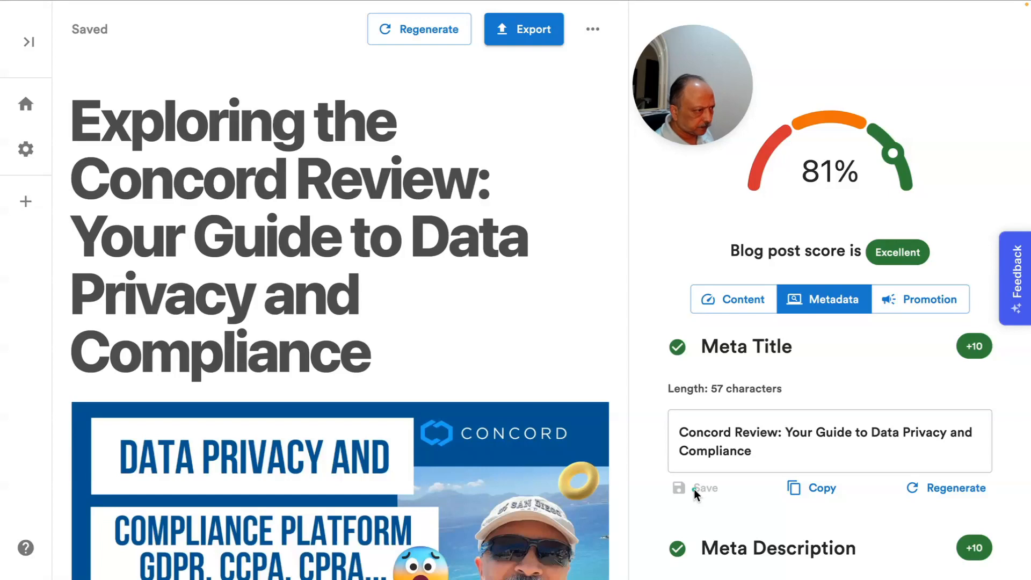
left_click(811, 488)
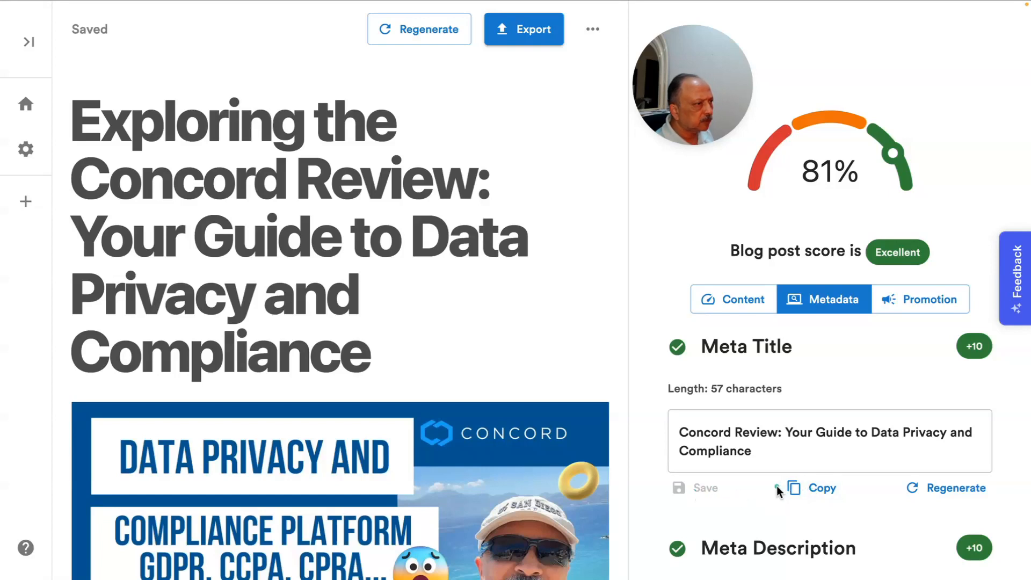
Step: Review the meta description and regenerate the article's slug
scroll(777, 486, "down", 1)
scroll(777, 485, "down", 1)
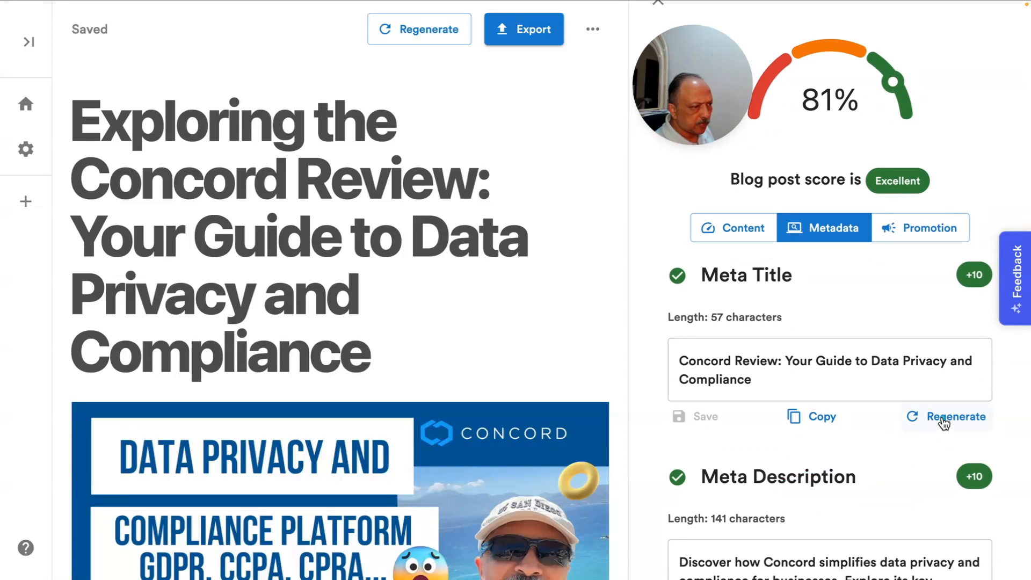
scroll(857, 429, "down", 1)
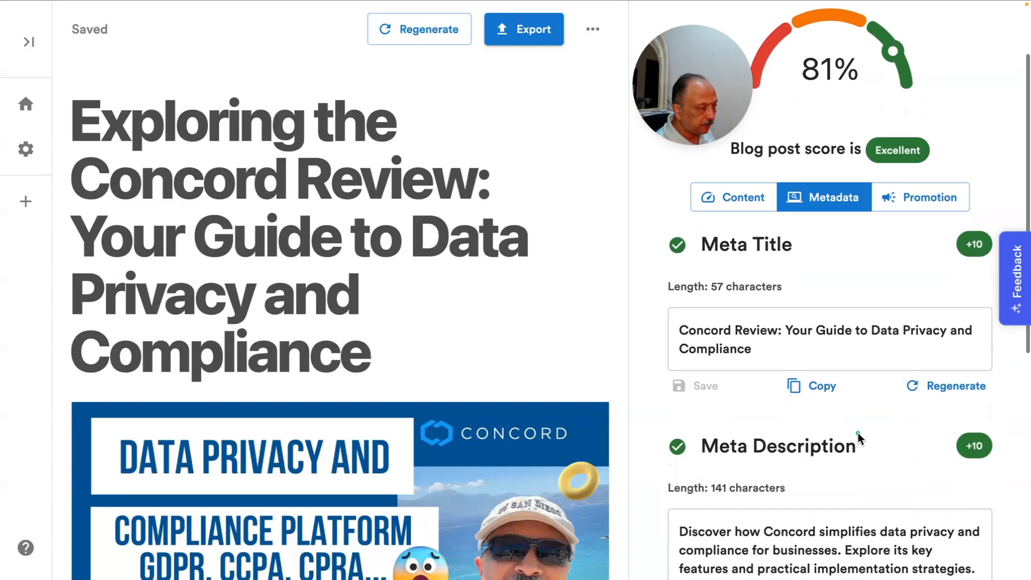
scroll(858, 438, "down", 2)
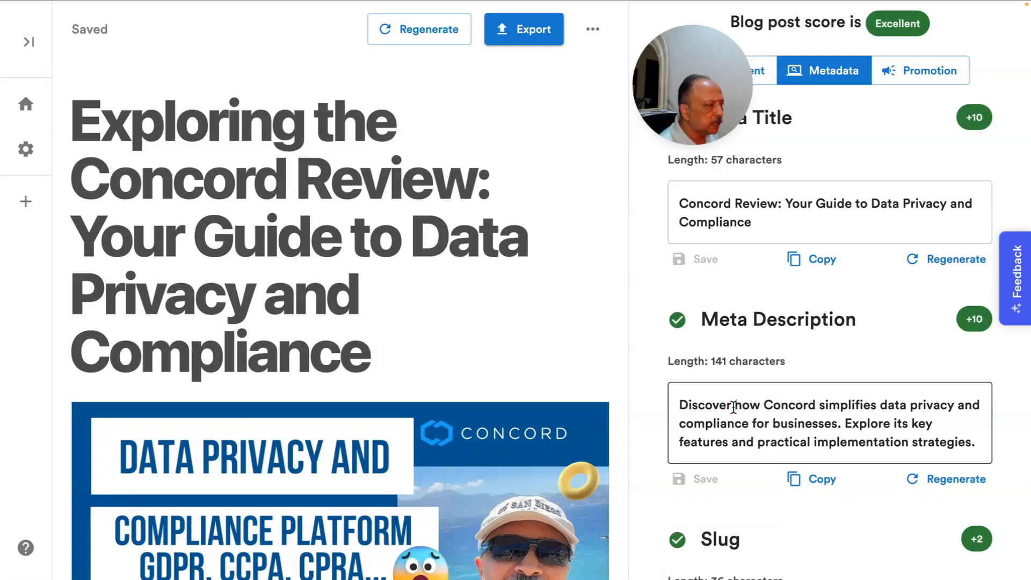
scroll(784, 424, "down", 3)
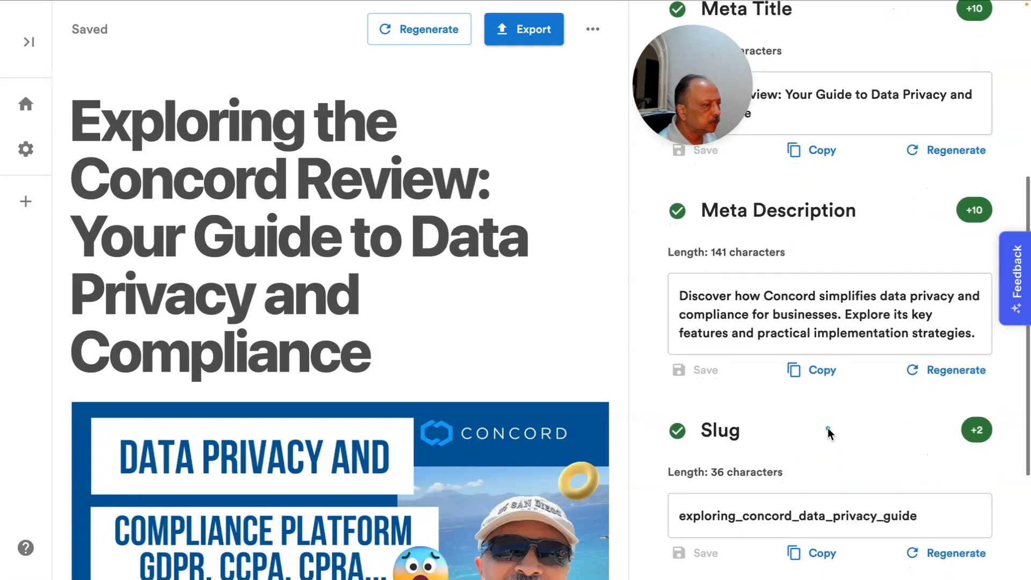
scroll(825, 425, "down", 2)
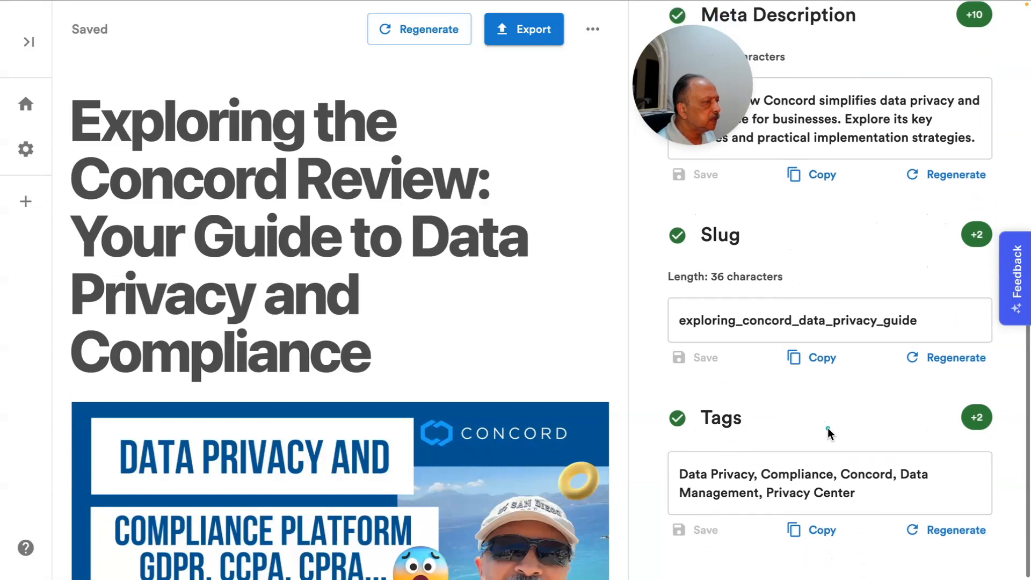
left_click(921, 321)
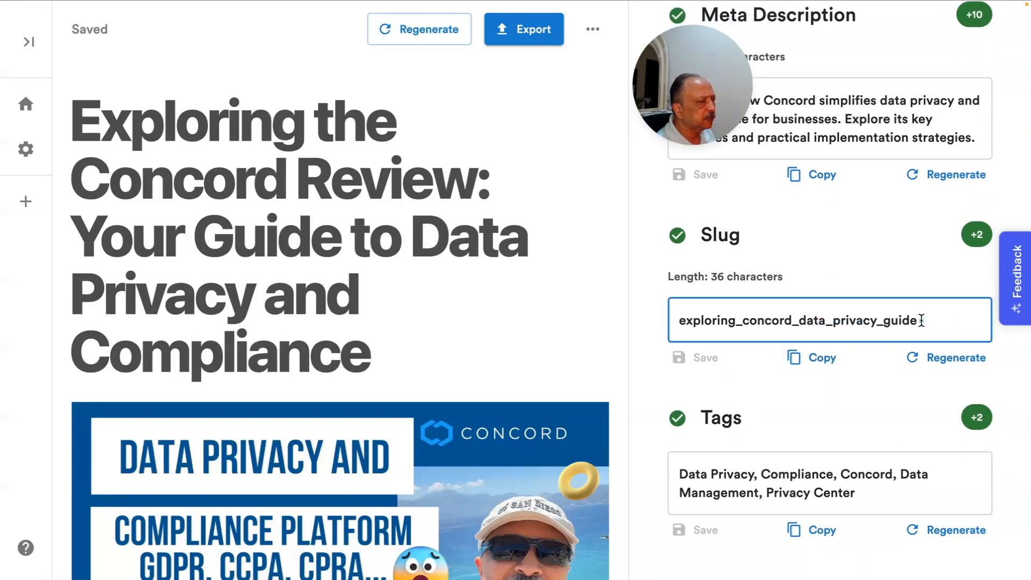
left_click(921, 358)
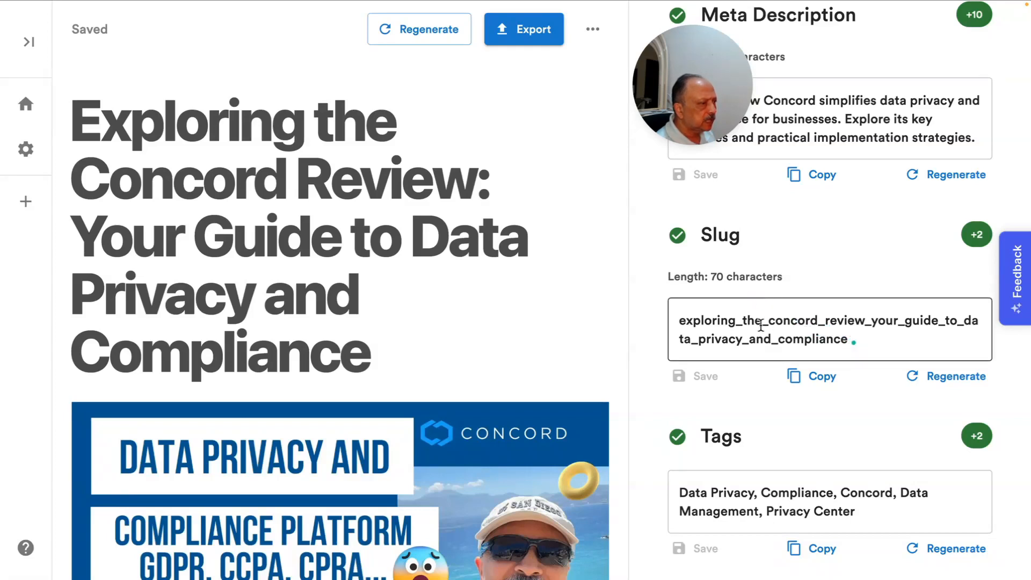
Step: Examine the article's tags and look back over its slug, meta description and meta title
scroll(873, 405, "down", 1)
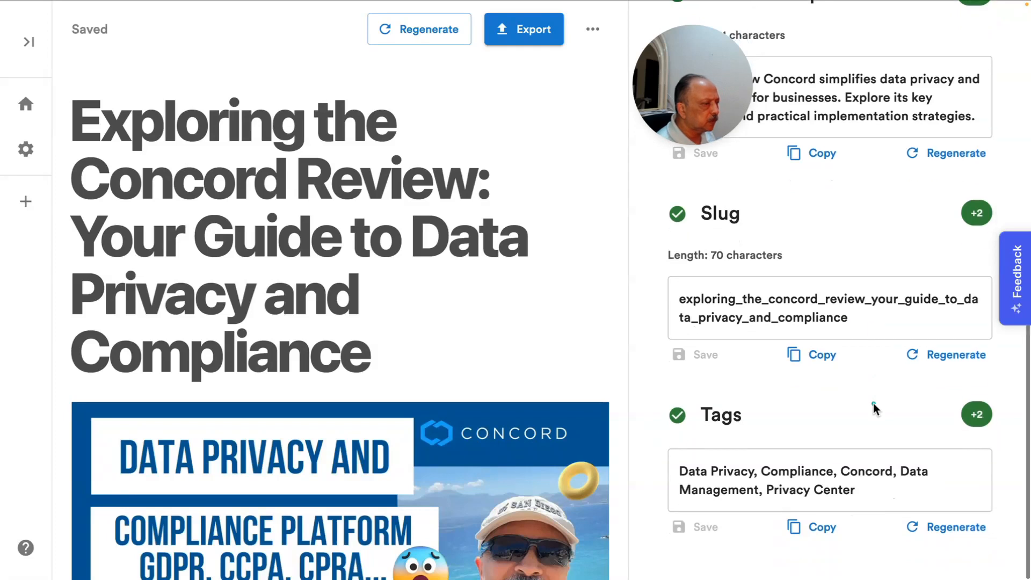
scroll(873, 403, "down", 1)
scroll(873, 403, "up", 1)
scroll(873, 403, "down", 1)
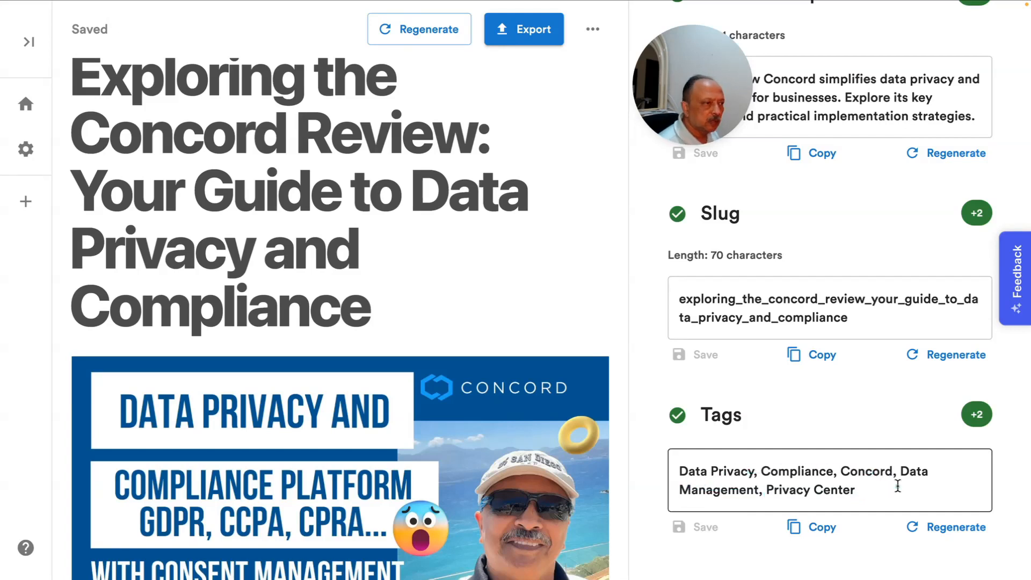
scroll(898, 485, "down", 1)
scroll(897, 485, "up", 2)
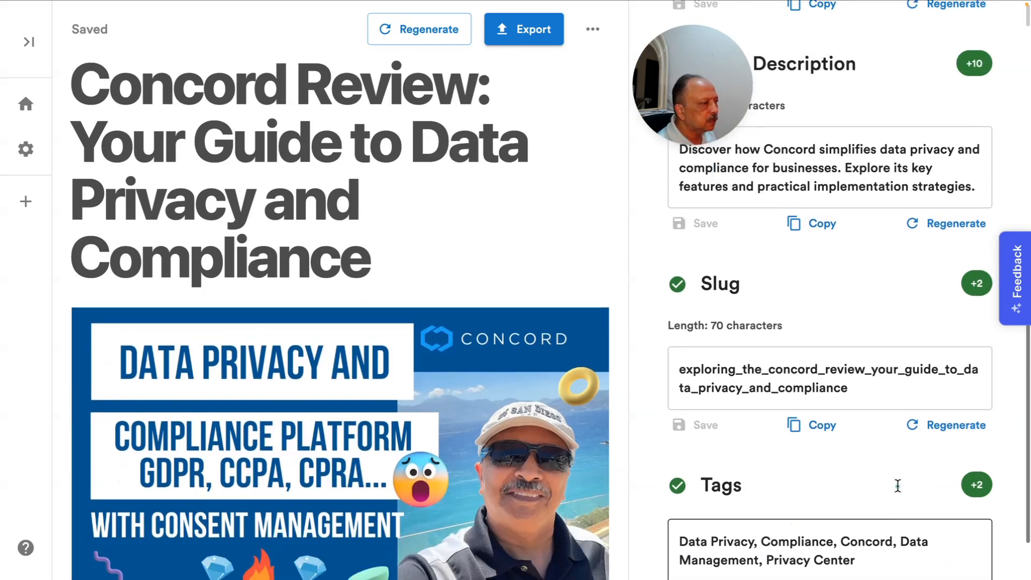
scroll(898, 486, "up", 2)
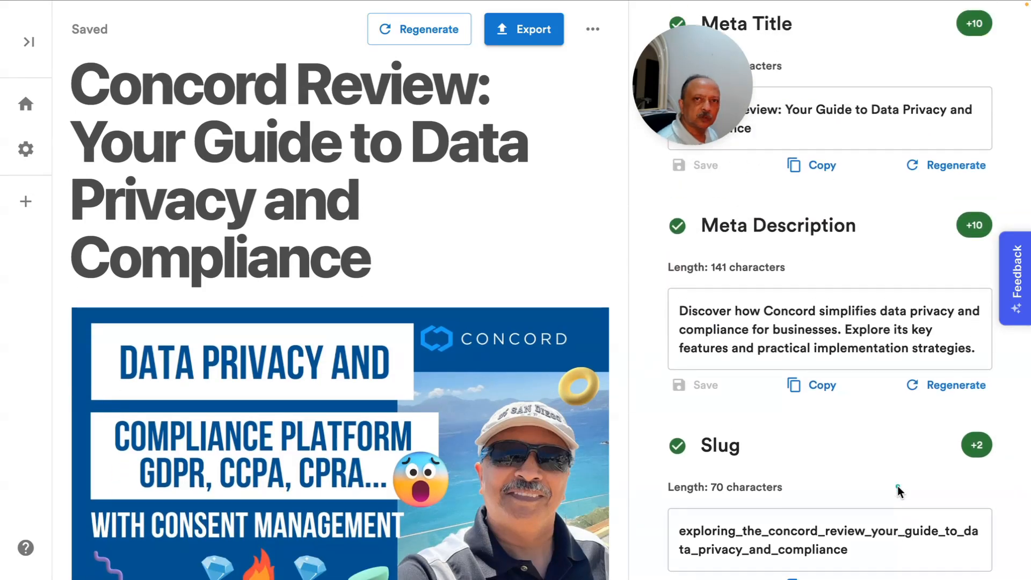
scroll(898, 486, "down", 2)
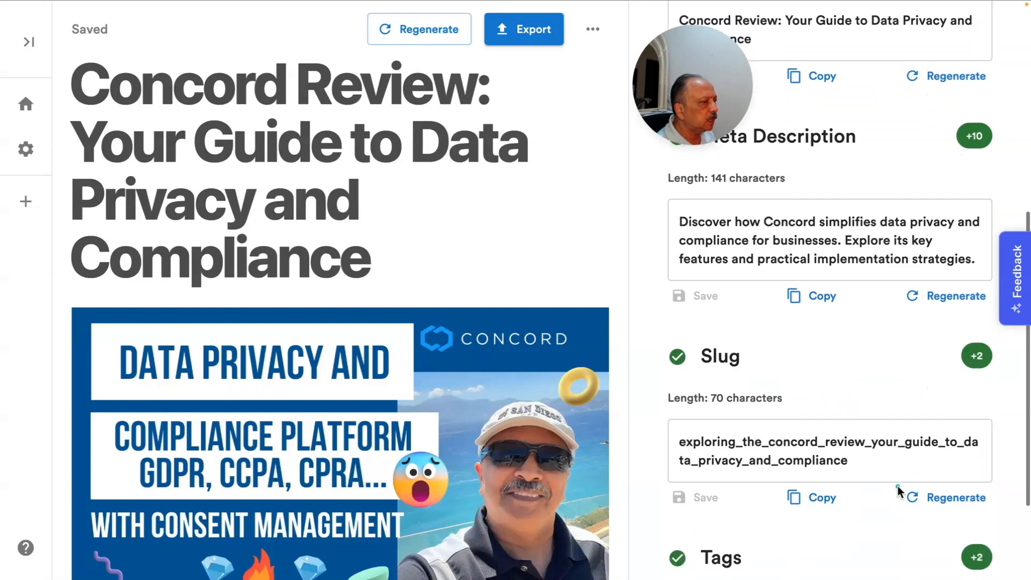
scroll(898, 485, "up", 2)
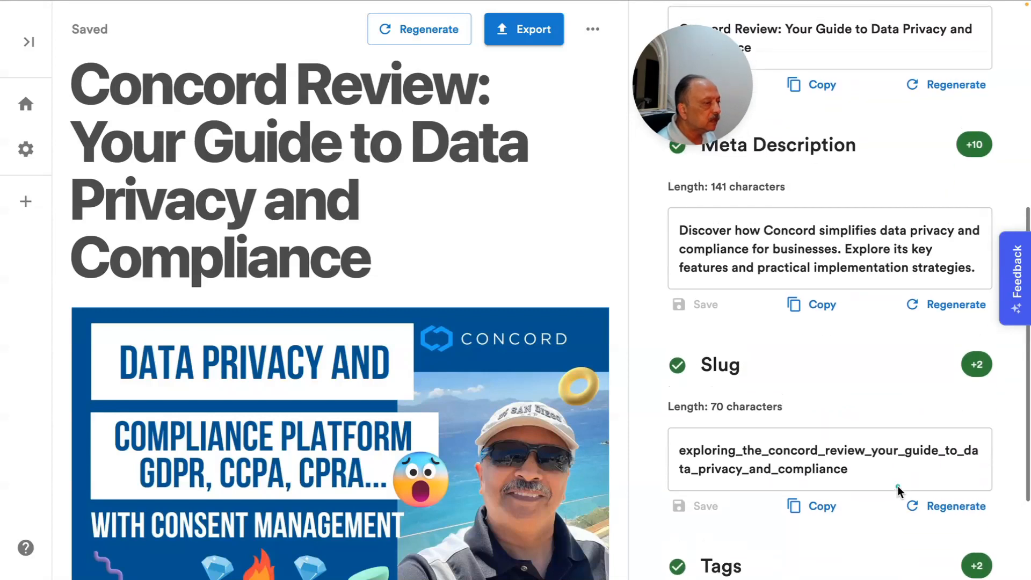
scroll(898, 486, "up", 5)
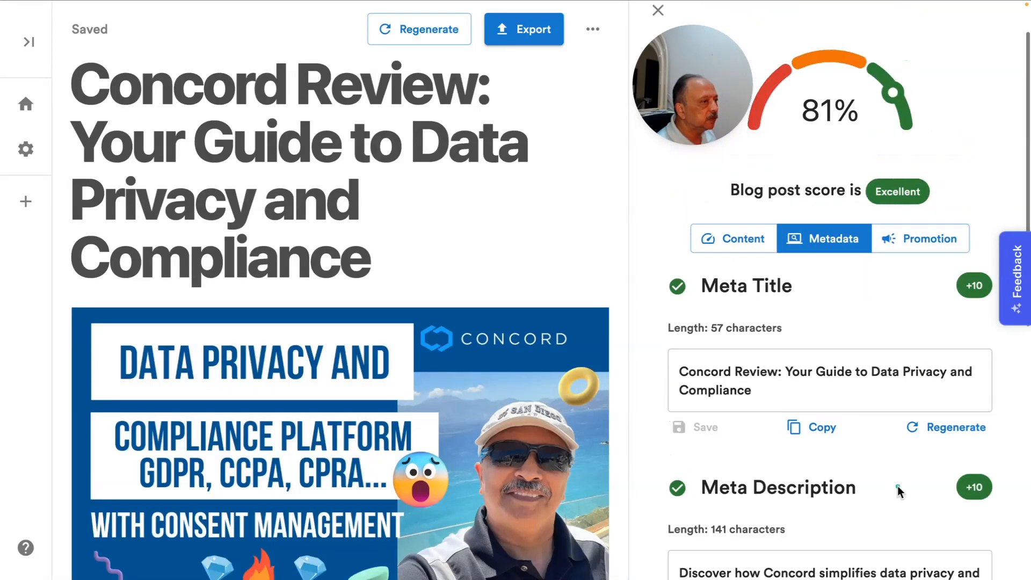
Step: Open the article's promotion content and examine the Instagram, Facebook, Twitter, LinkedIn and WhatsApp posts
left_click(909, 238)
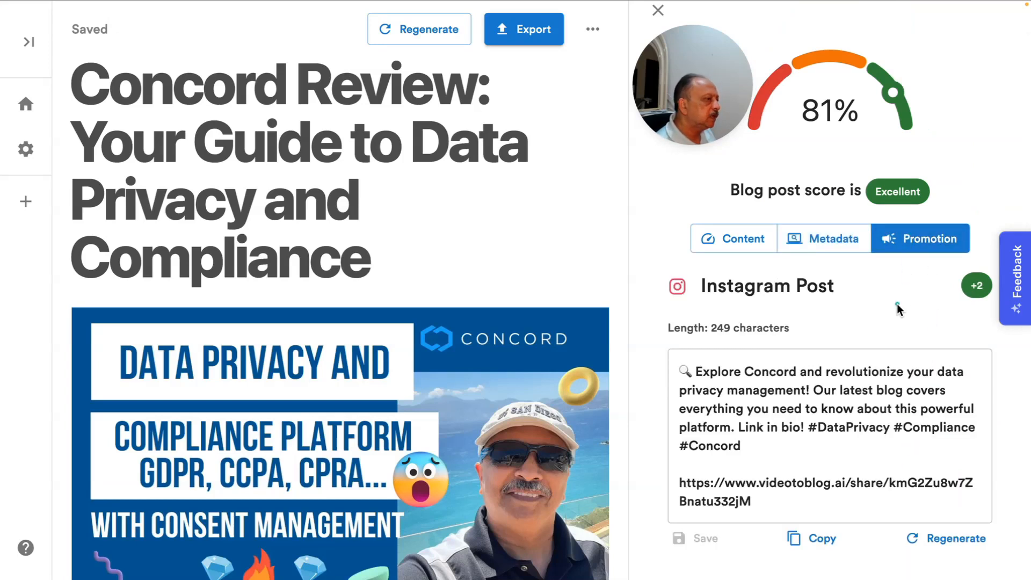
scroll(898, 307, "down", 2)
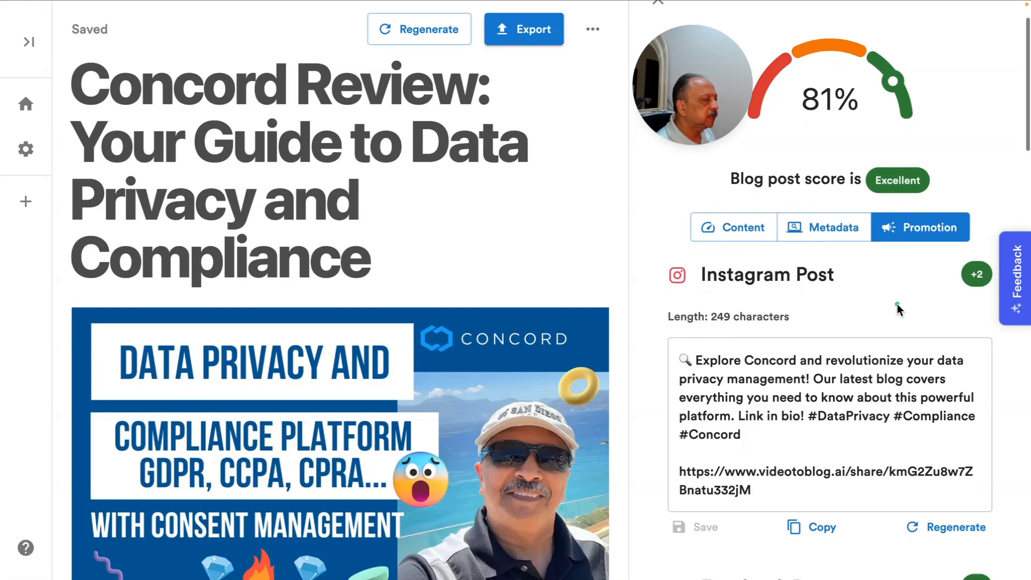
scroll(898, 304, "down", 5)
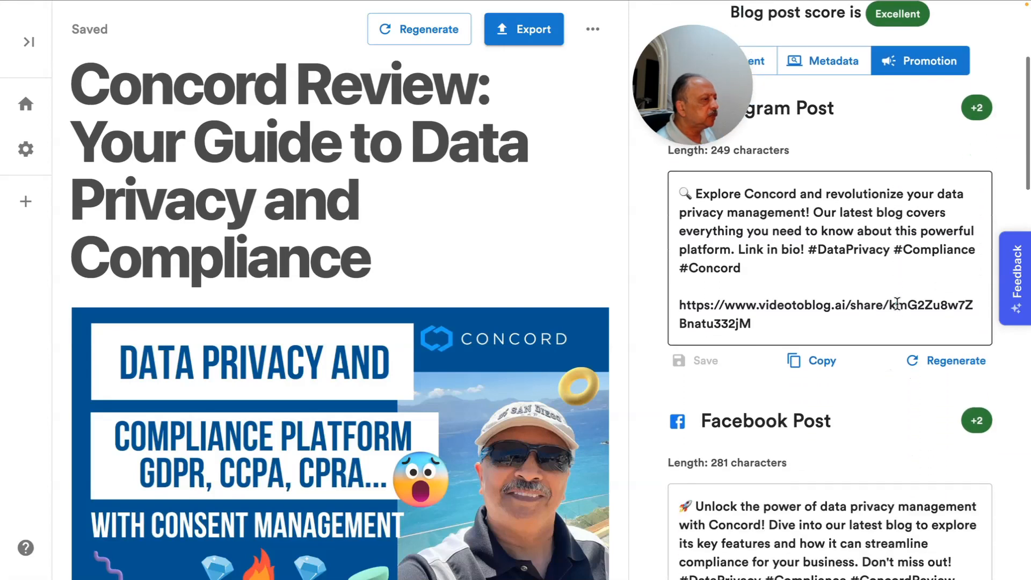
scroll(898, 304, "down", 7)
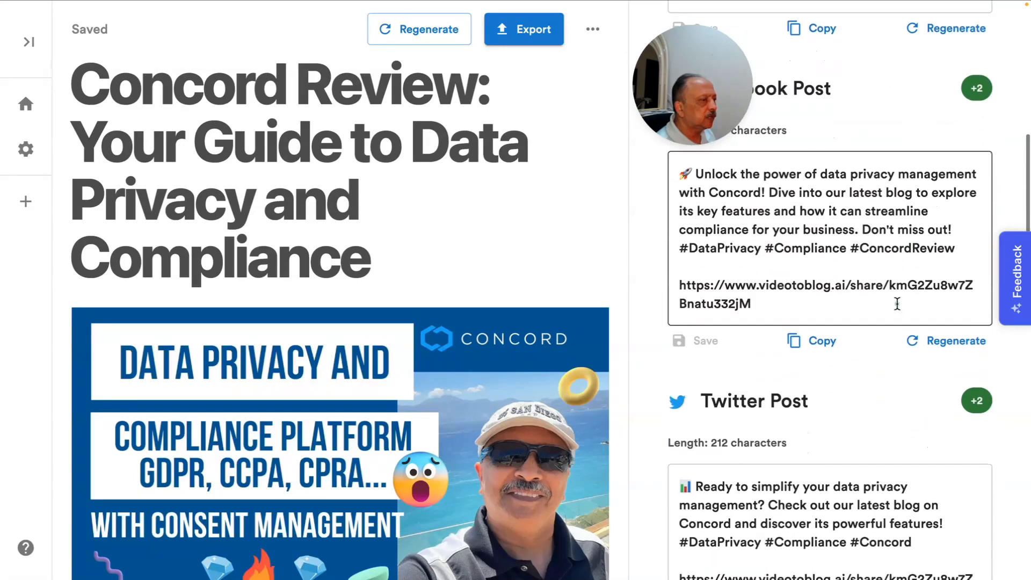
scroll(897, 305, "down", 4)
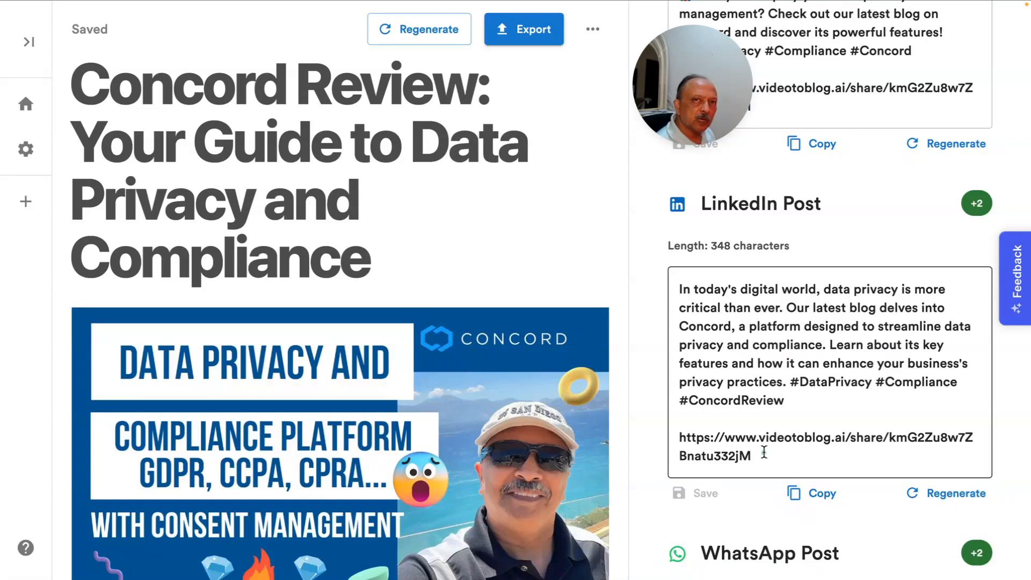
scroll(764, 452, "down", 2)
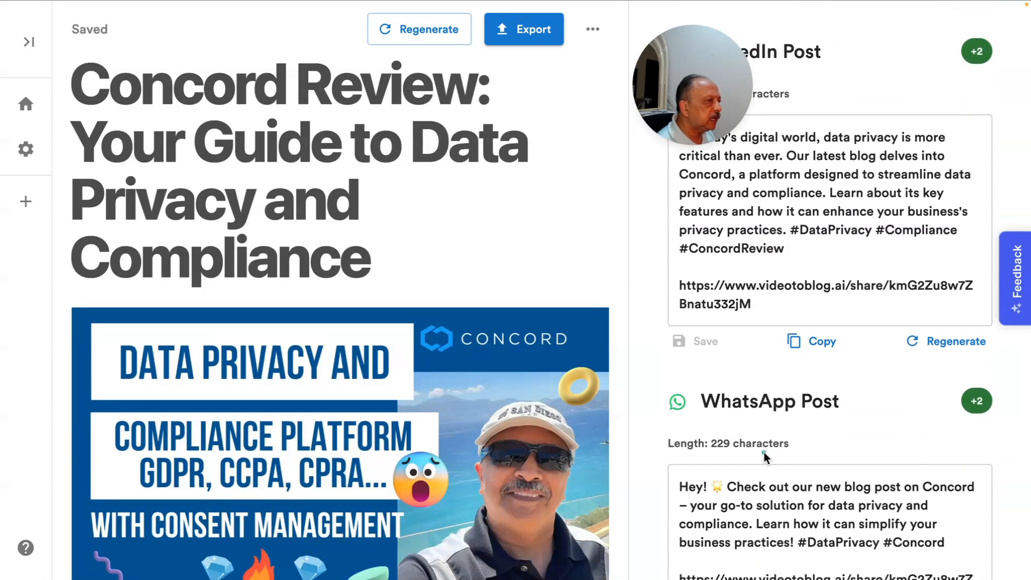
scroll(764, 453, "up", 1)
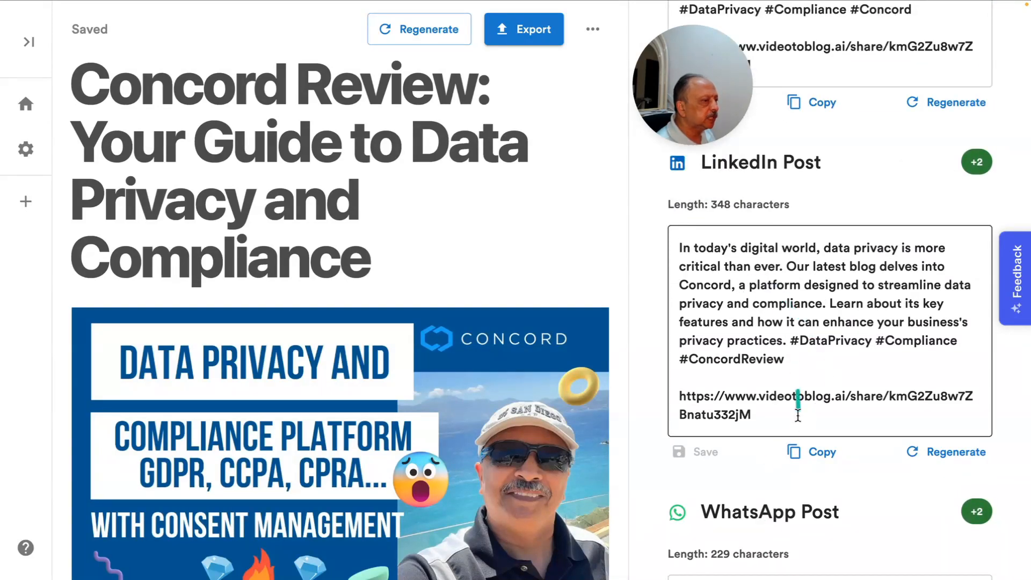
scroll(797, 406, "down", 2)
scroll(798, 416, "down", 1)
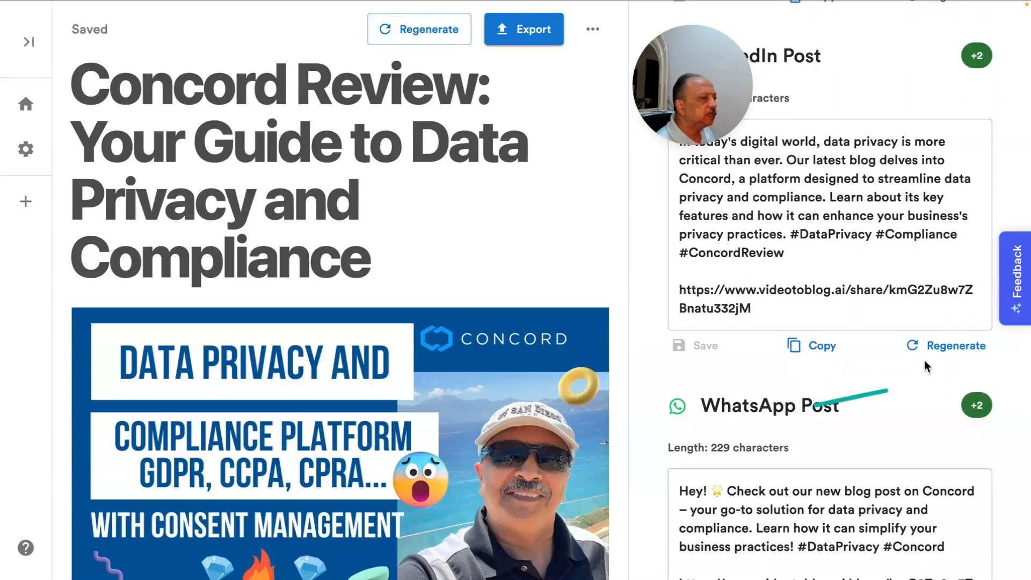
scroll(895, 394, "down", 4)
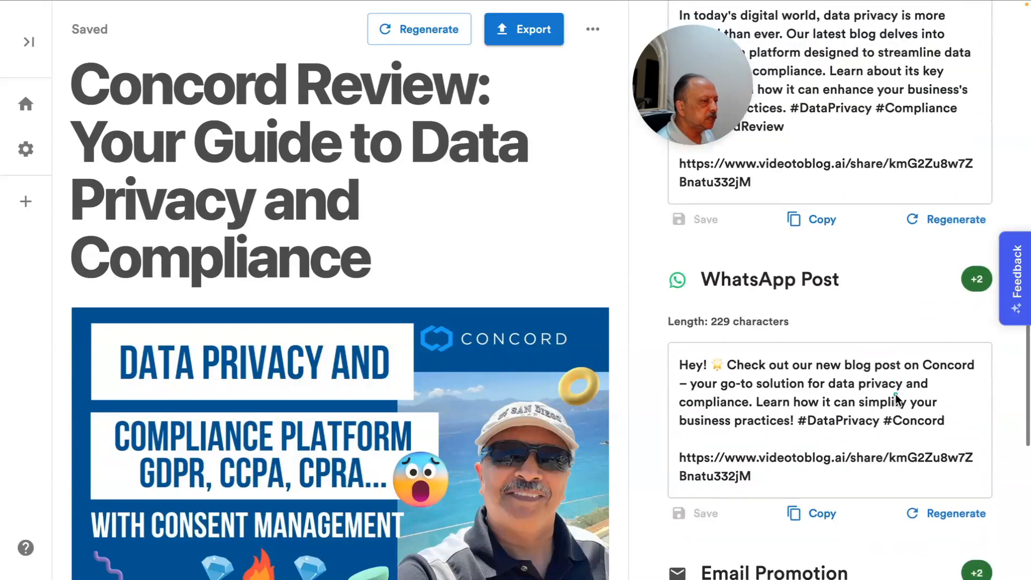
scroll(896, 397, "down", 2)
scroll(896, 397, "up", 12)
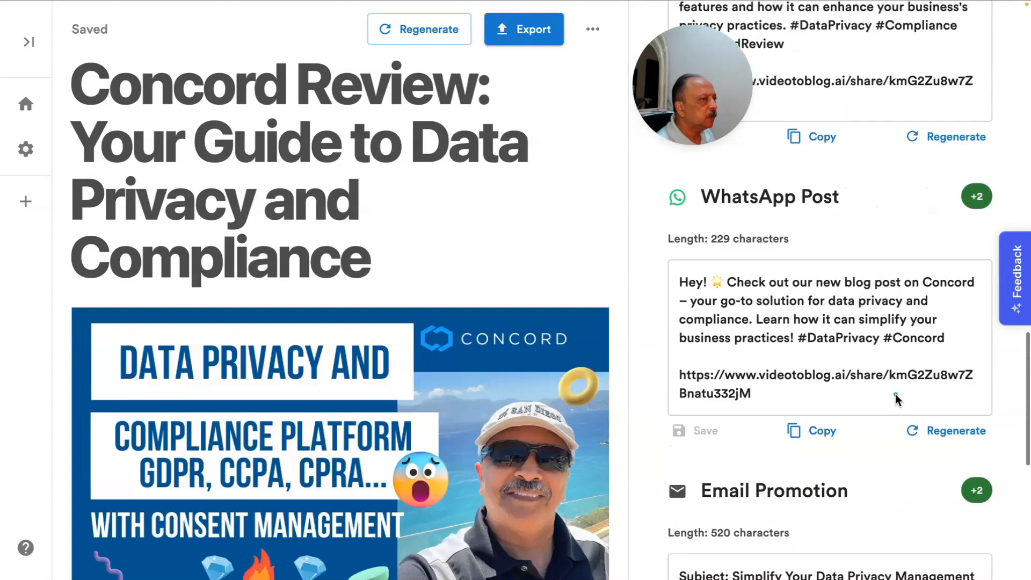
scroll(896, 394, "up", 7)
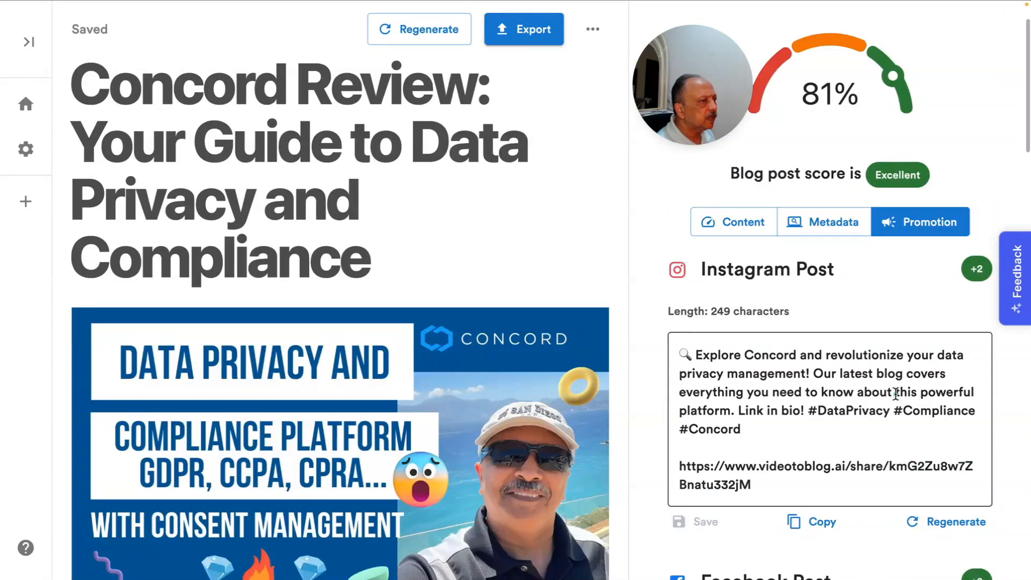
Step: Read the promotion posts in order down to the Email Promotion text, including its subject and body, and return to the Instagram post
scroll(896, 394, "down", 8)
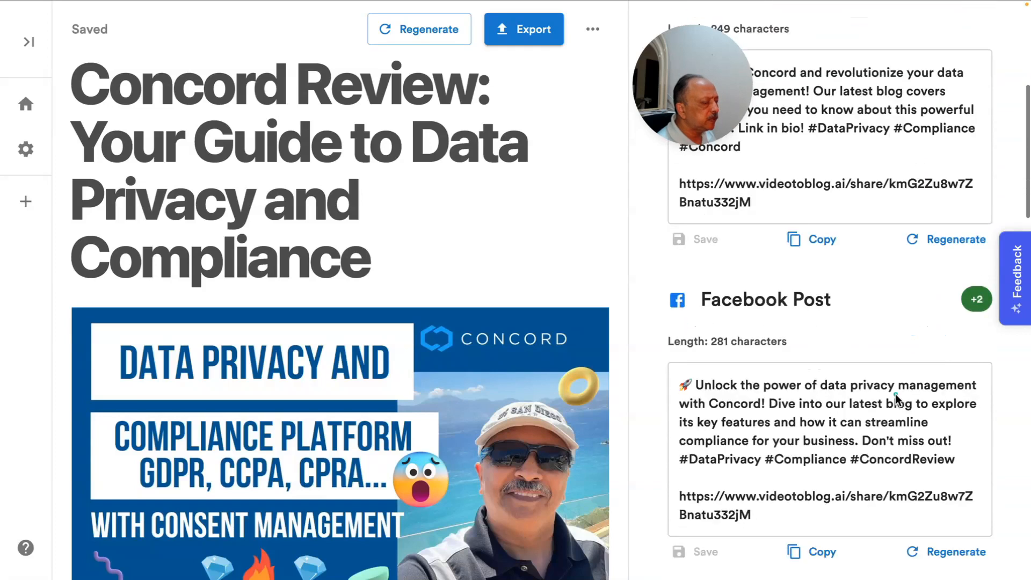
scroll(896, 394, "down", 5)
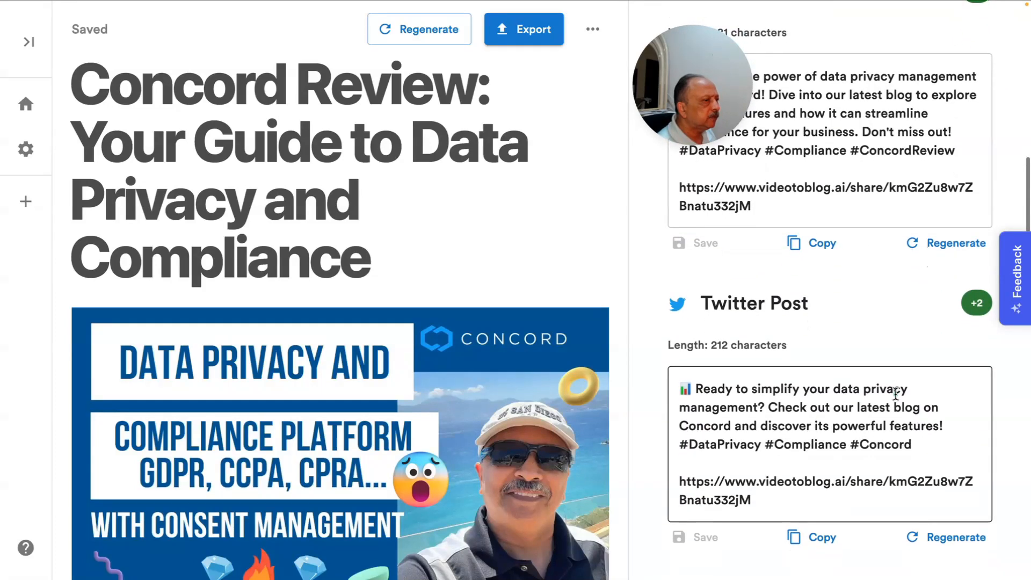
scroll(896, 394, "down", 3)
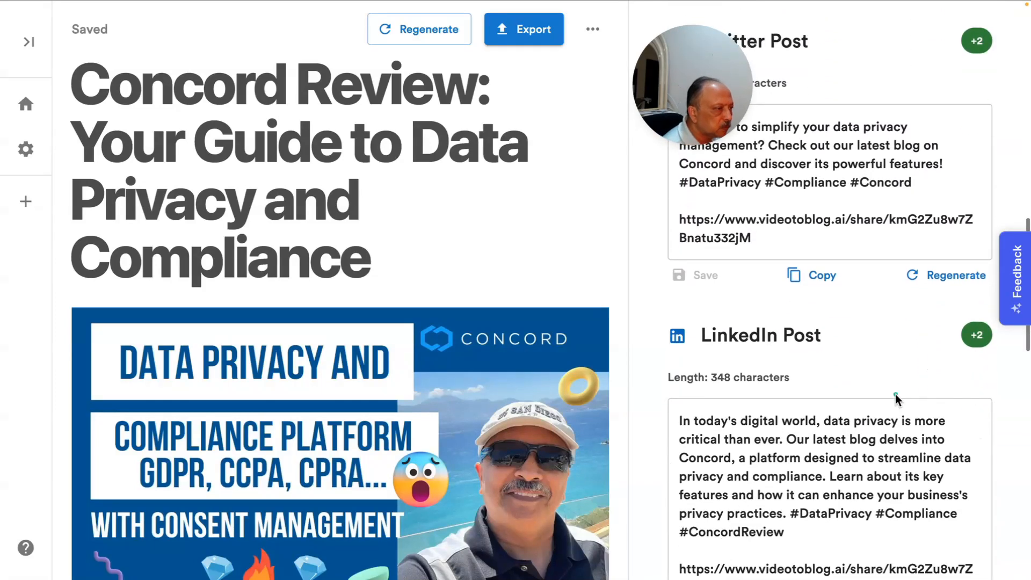
scroll(895, 394, "down", 4)
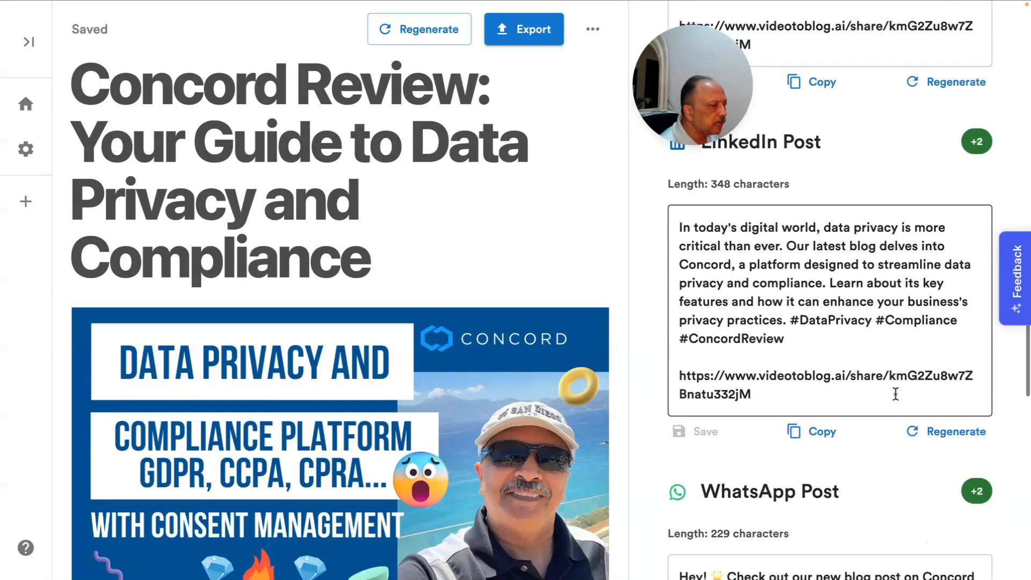
scroll(896, 393, "down", 7)
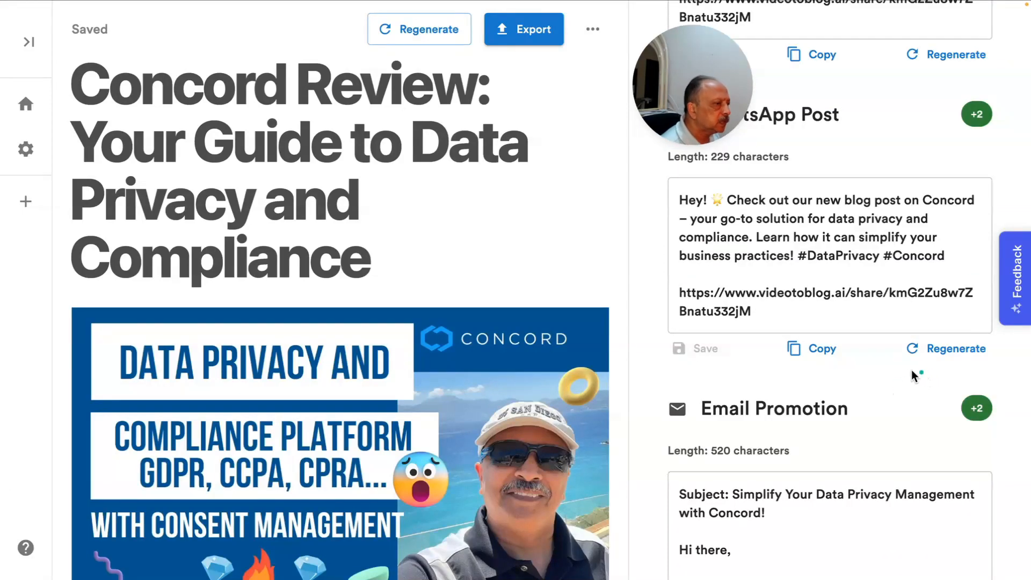
scroll(907, 370, "down", 5)
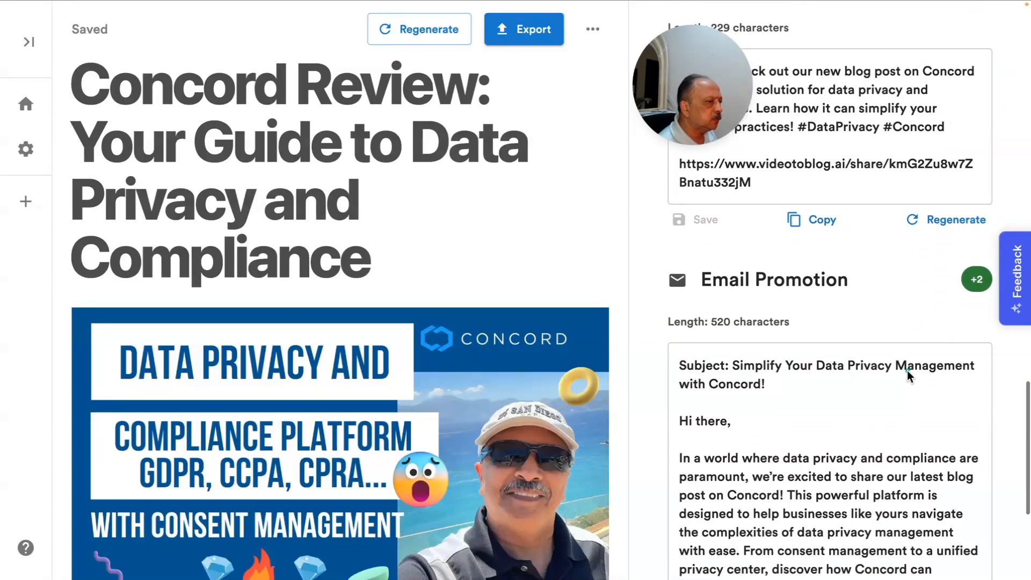
scroll(907, 369, "down", 3)
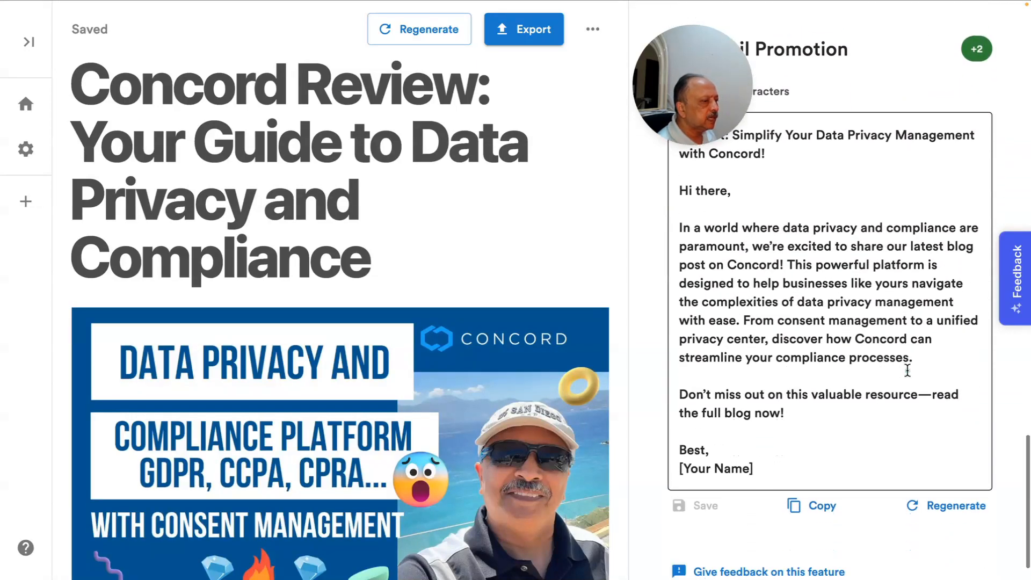
scroll(907, 370, "up", 3)
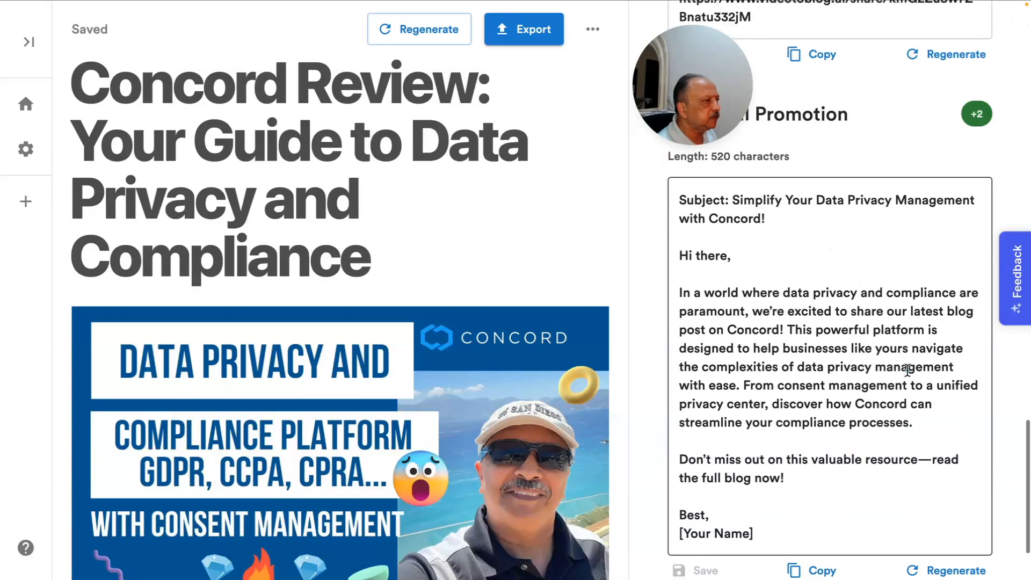
scroll(907, 370, "down", 3)
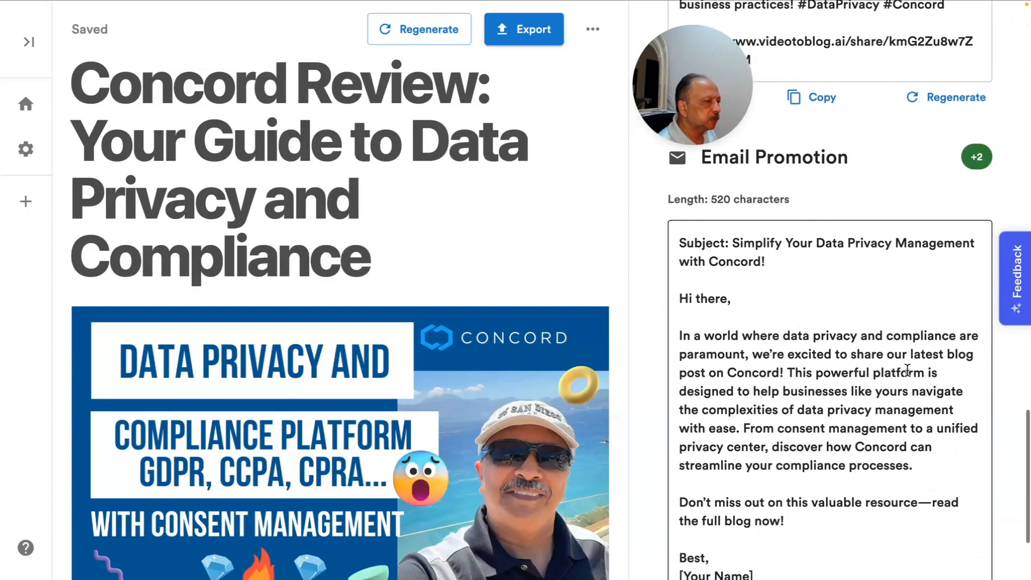
scroll(907, 370, "up", 10)
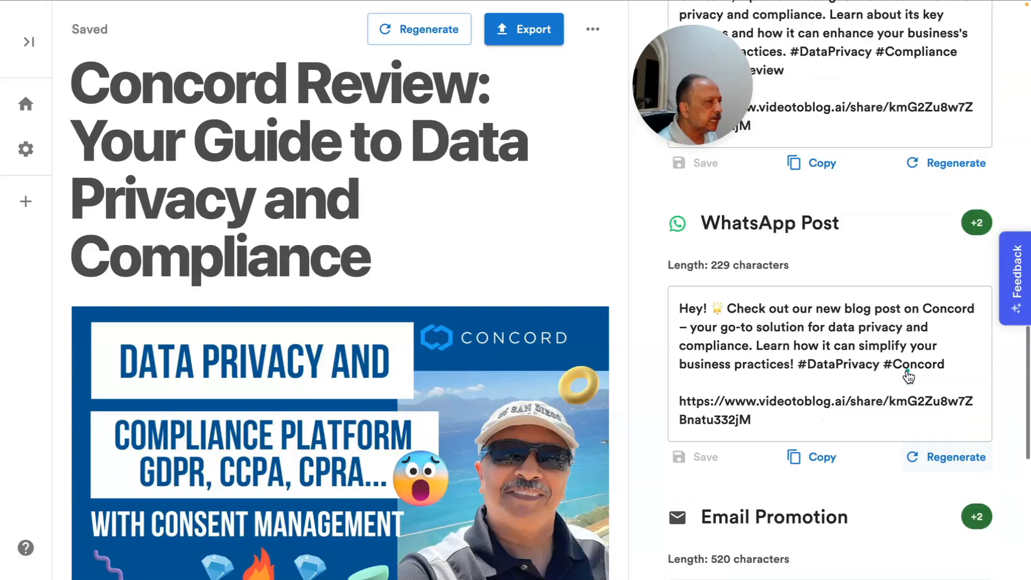
scroll(907, 370, "up", 15)
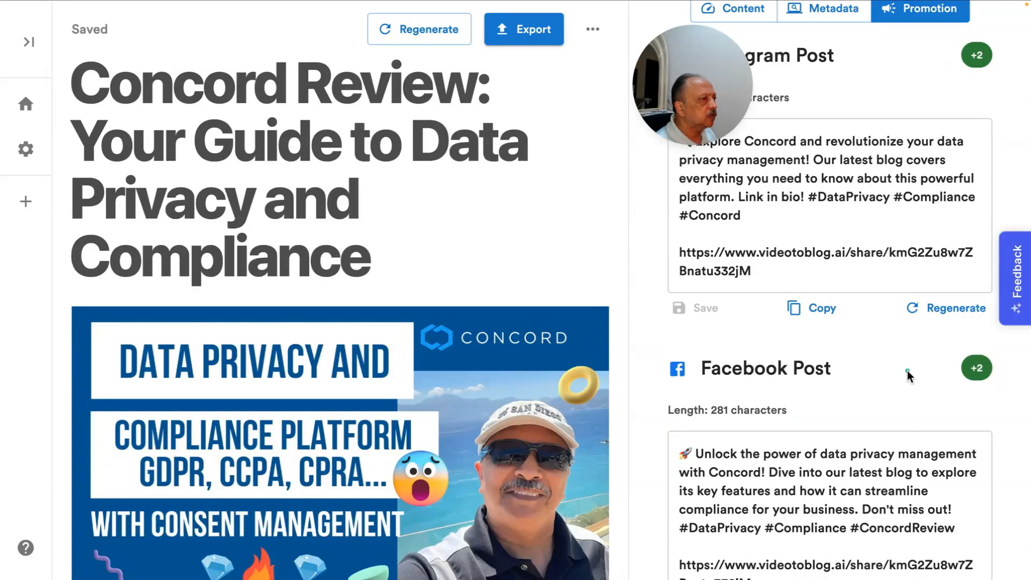
scroll(907, 370, "up", 2)
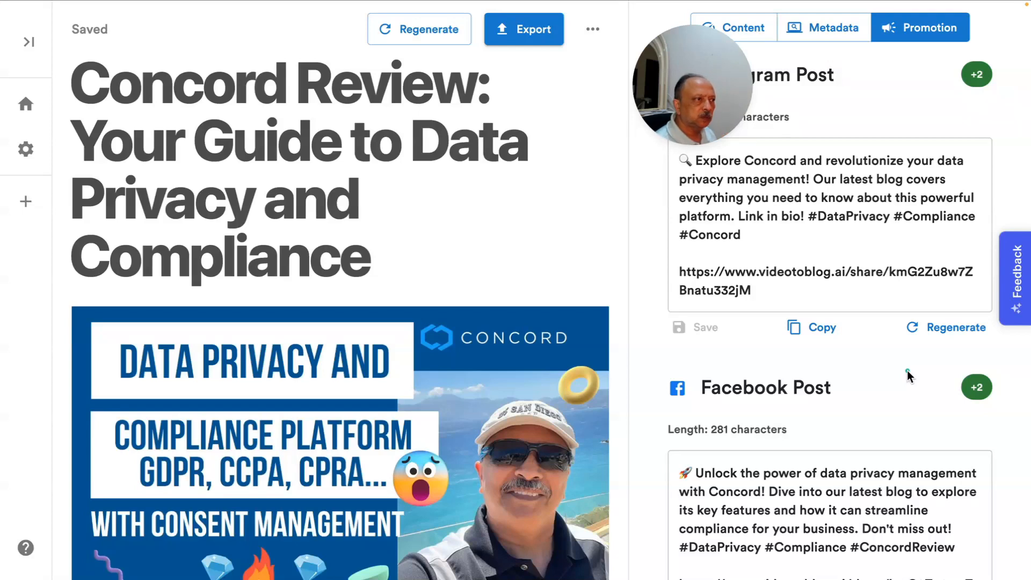
scroll(885, 377, "up", 5)
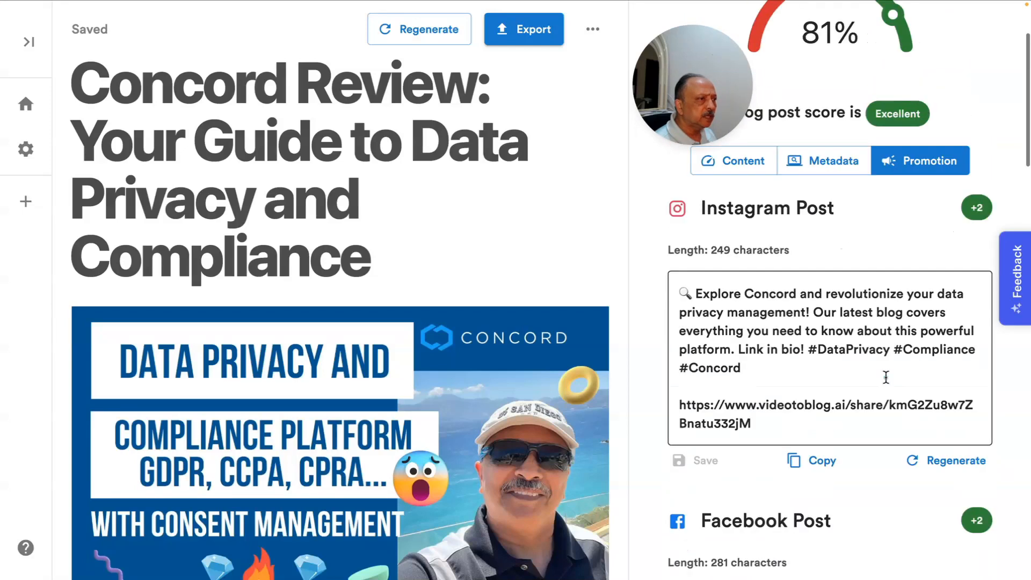
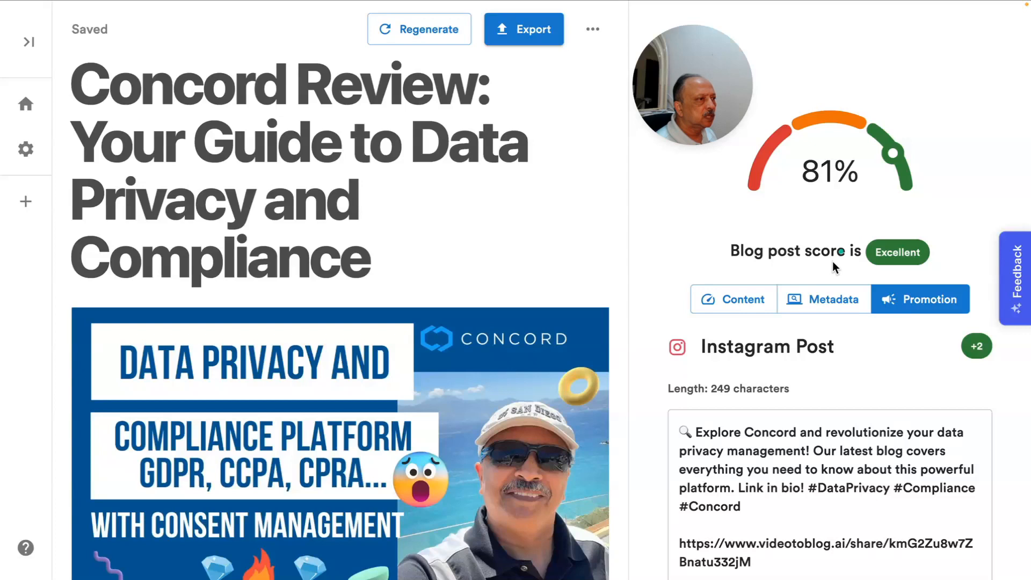
Step: Look over the Instagram, Facebook and Twitter posts again and return to the blog post score
scroll(821, 215, "down", 2)
scroll(822, 215, "down", 2)
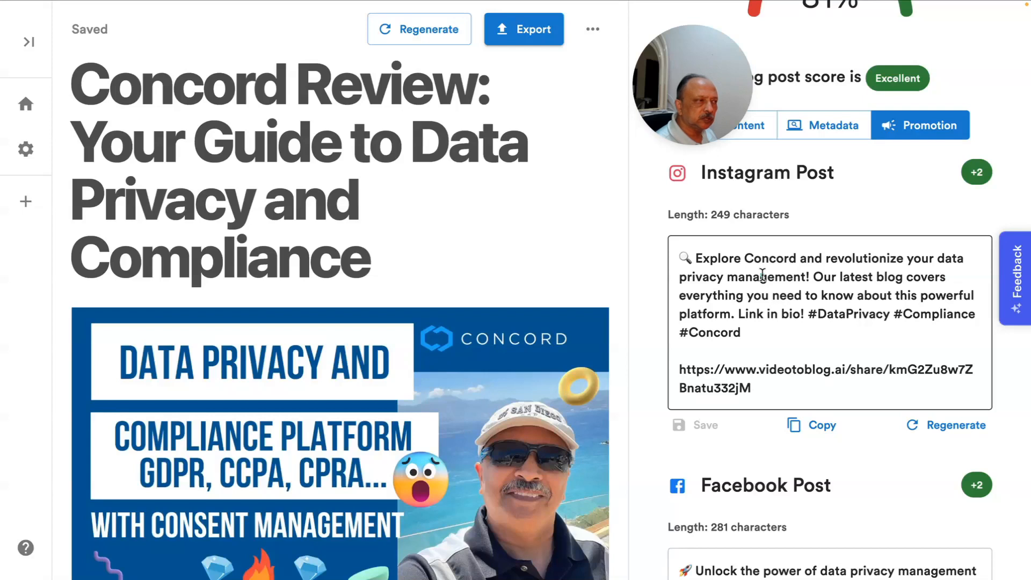
scroll(763, 275, "down", 12)
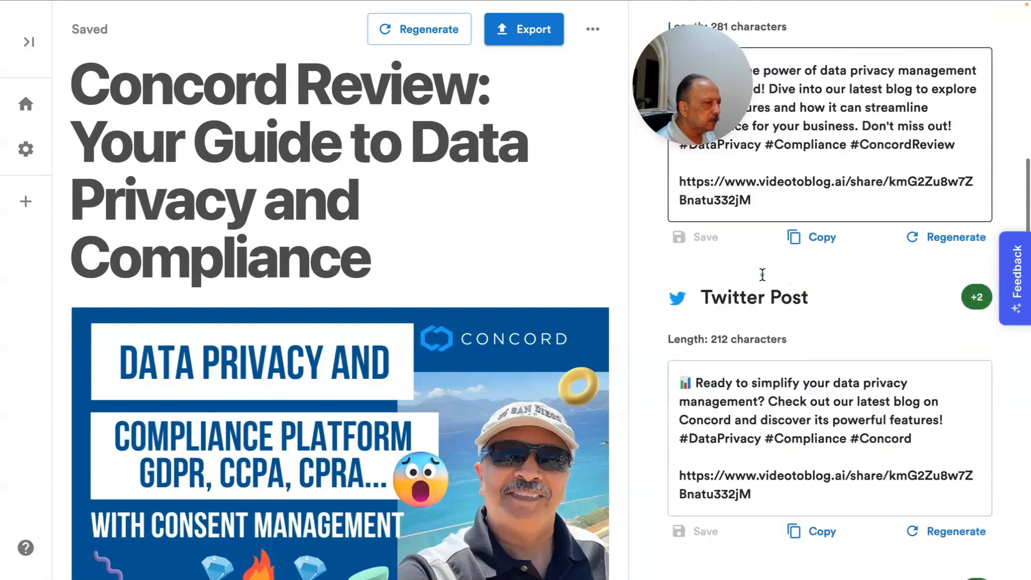
scroll(763, 274, "down", 4)
scroll(763, 275, "up", 2)
scroll(763, 275, "down", 5)
scroll(763, 275, "up", 7)
scroll(763, 275, "up", 10)
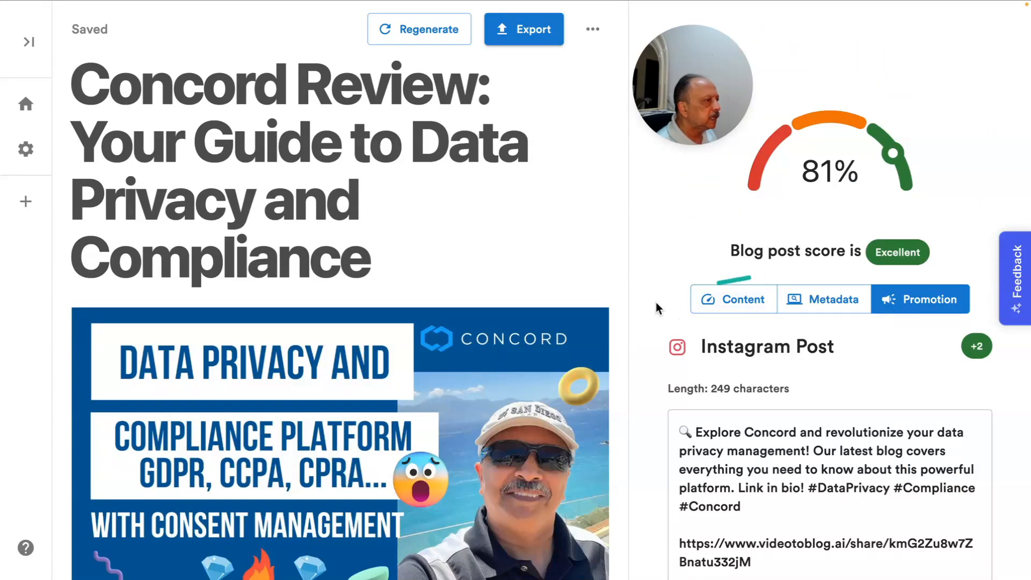
Step: Compare the Instagram and Facebook posts once more and check the remaining channel posts through WhatsApp and Email Promotion
scroll(657, 306, "down", 5)
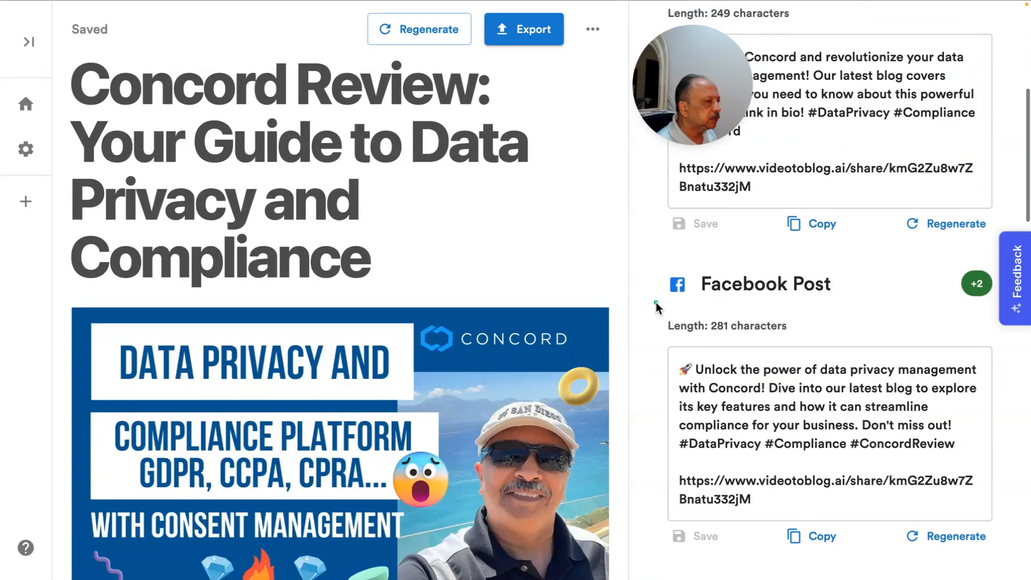
scroll(658, 307, "up", 6)
scroll(657, 307, "down", 8)
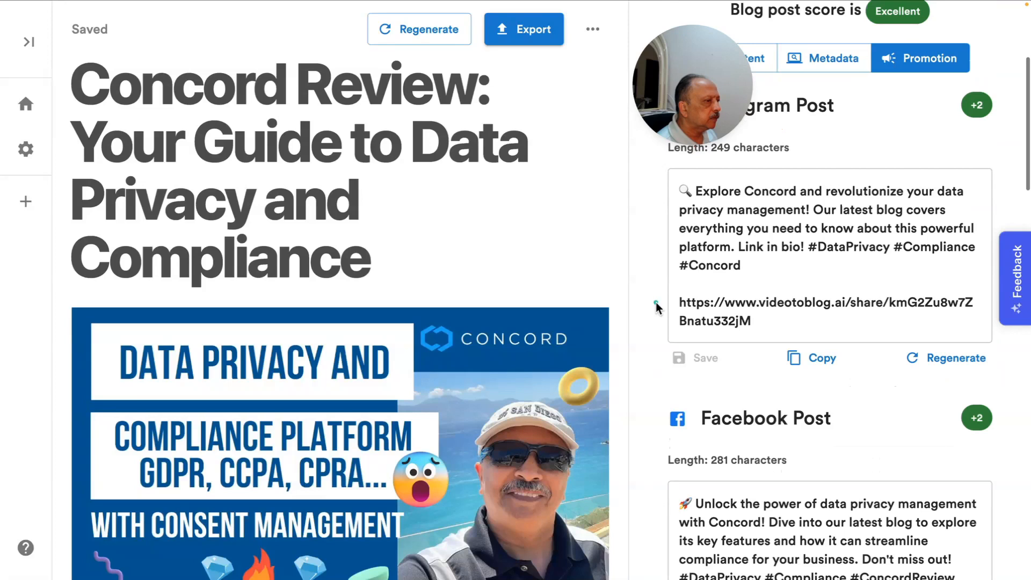
scroll(658, 309, "up", 8)
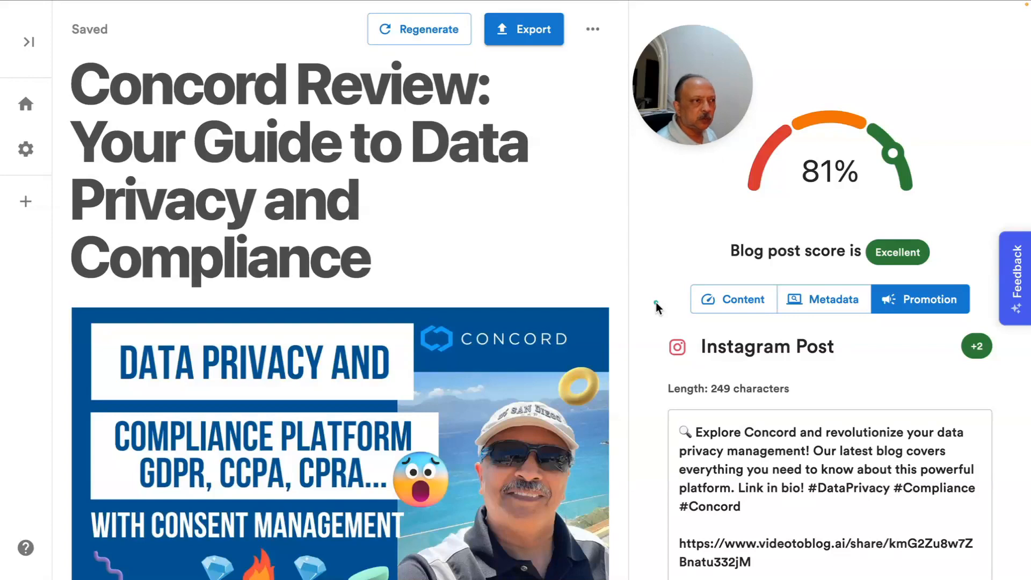
scroll(657, 307, "down", 5)
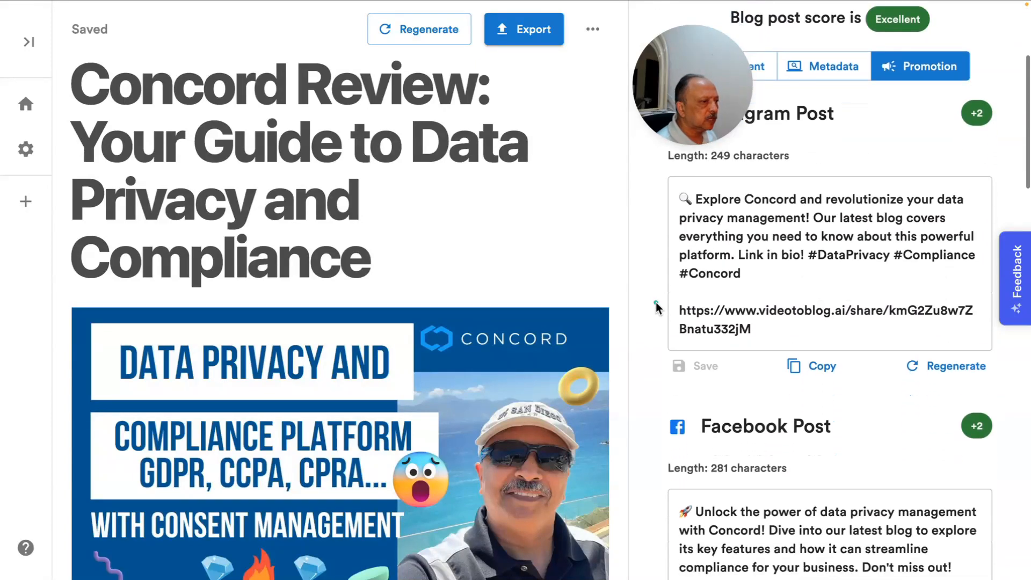
scroll(657, 307, "down", 11)
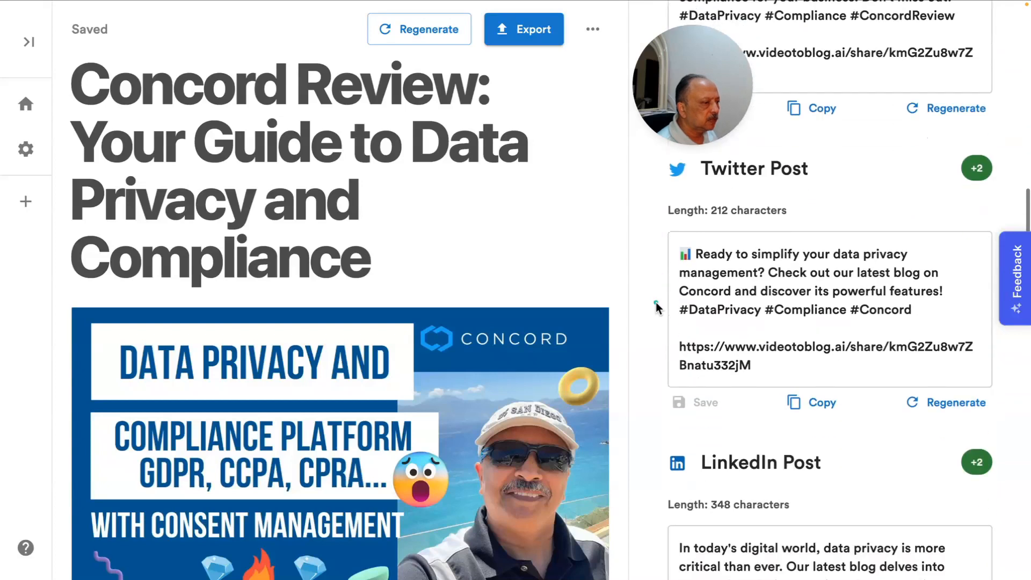
scroll(657, 307, "down", 10)
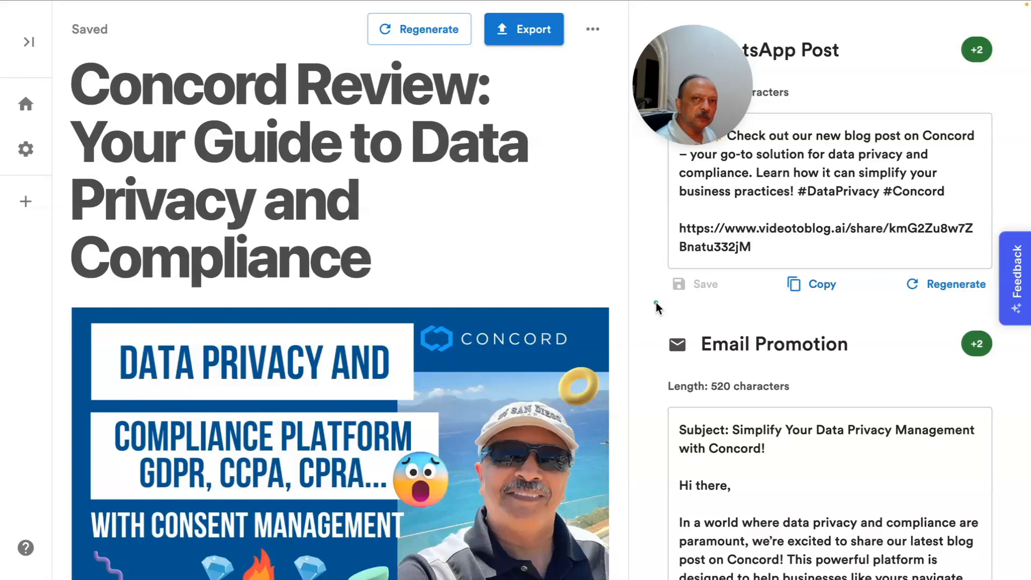
scroll(656, 304, "up", 1)
scroll(657, 304, "down", 2)
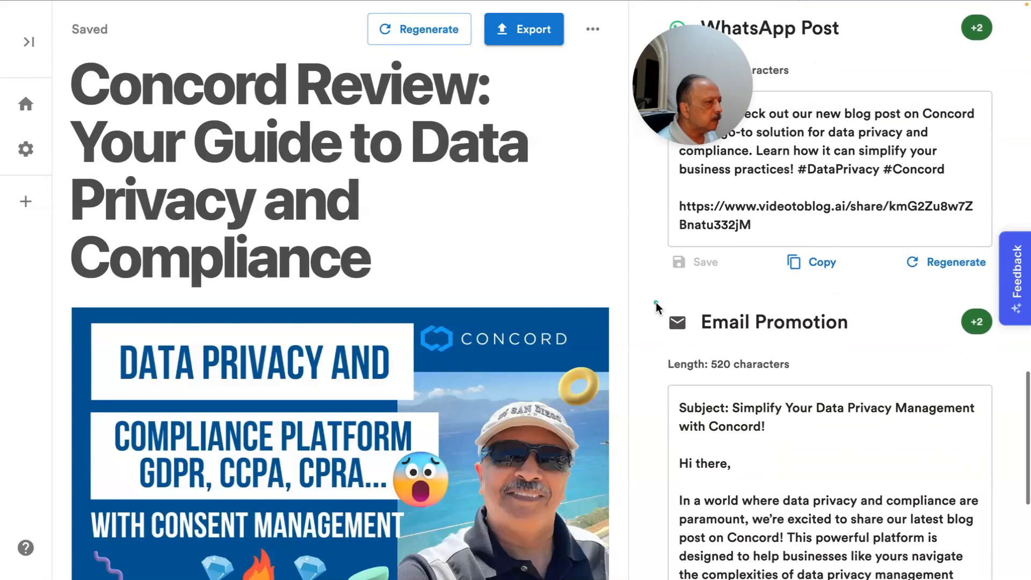
Step: Look back through the promotion posts from Email Promotion and WhatsApp up to the Facebook post
scroll(656, 303, "up", 1)
scroll(656, 307, "up", 10)
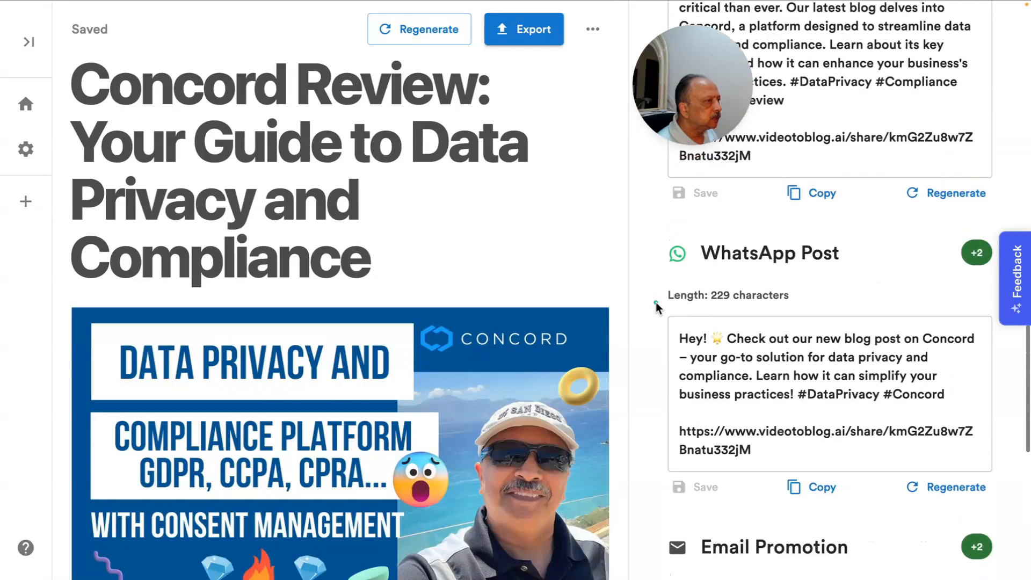
scroll(656, 306, "up", 12)
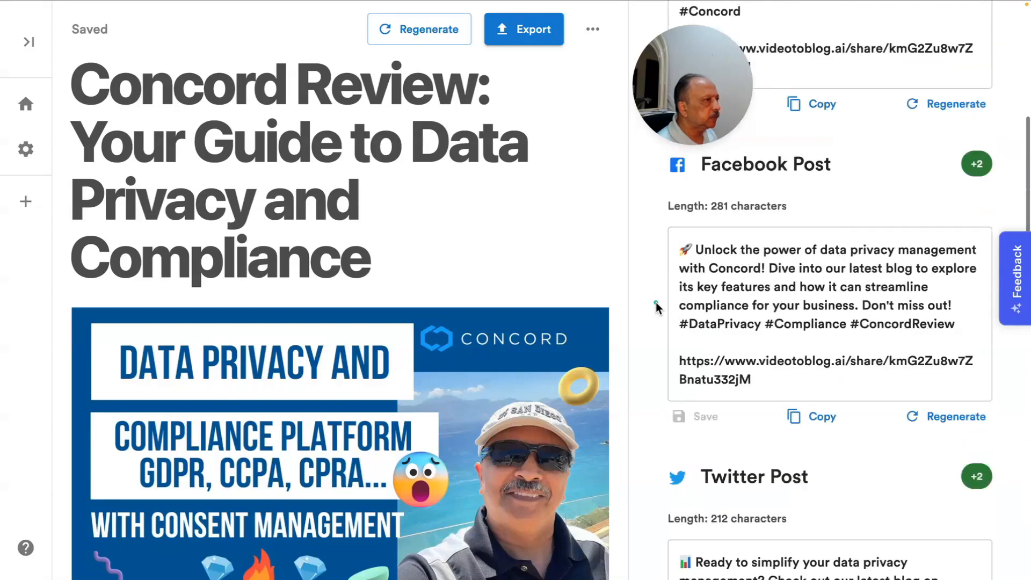
scroll(656, 307, "up", 3)
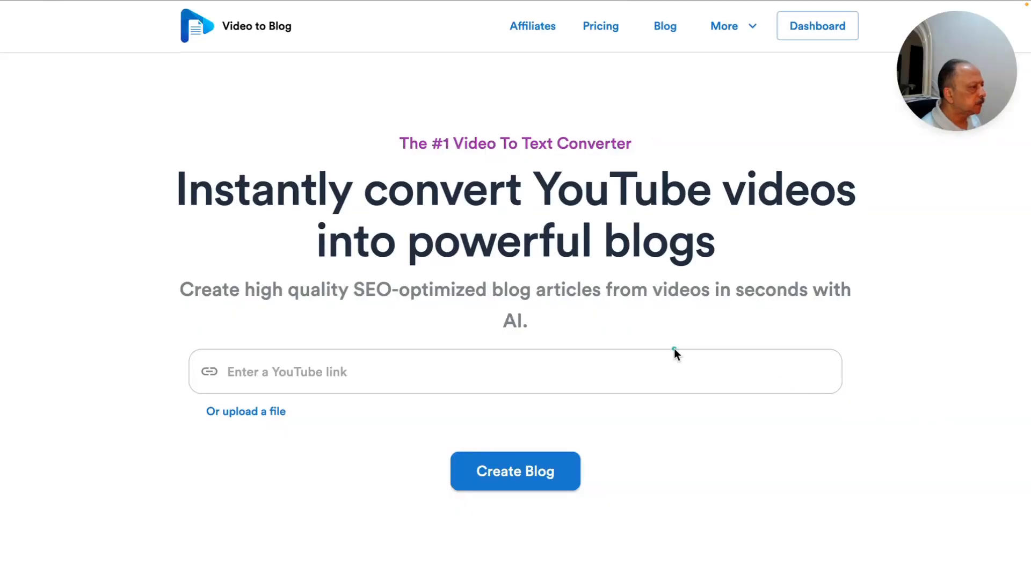
Step: Examine the Video to Blog homepage sections on the sample article, one-click repurposing, customization, visuals and SEO optimization
scroll(674, 349, "down", 1)
scroll(674, 348, "down", 10)
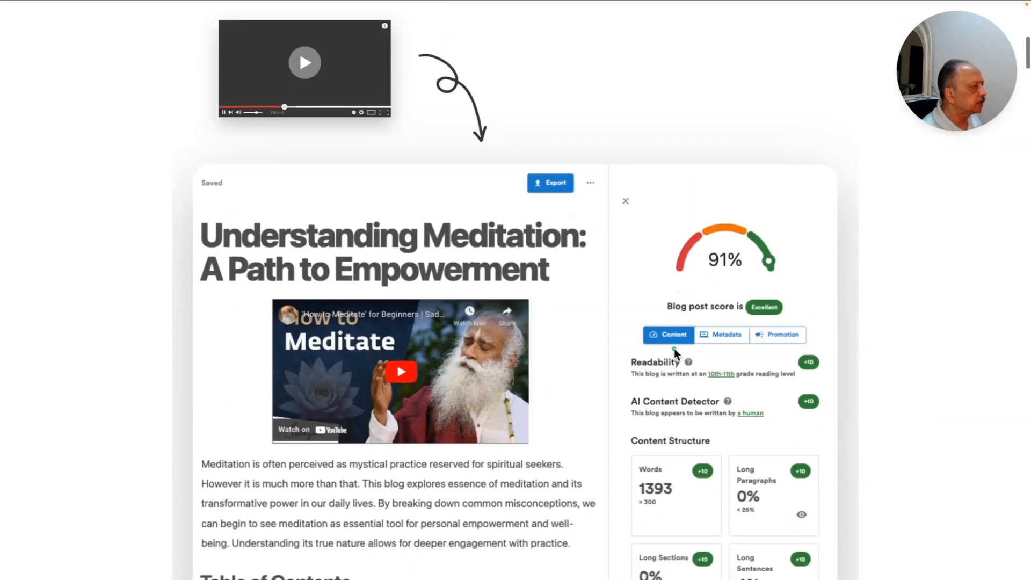
scroll(675, 349, "down", 2)
scroll(674, 348, "down", 10)
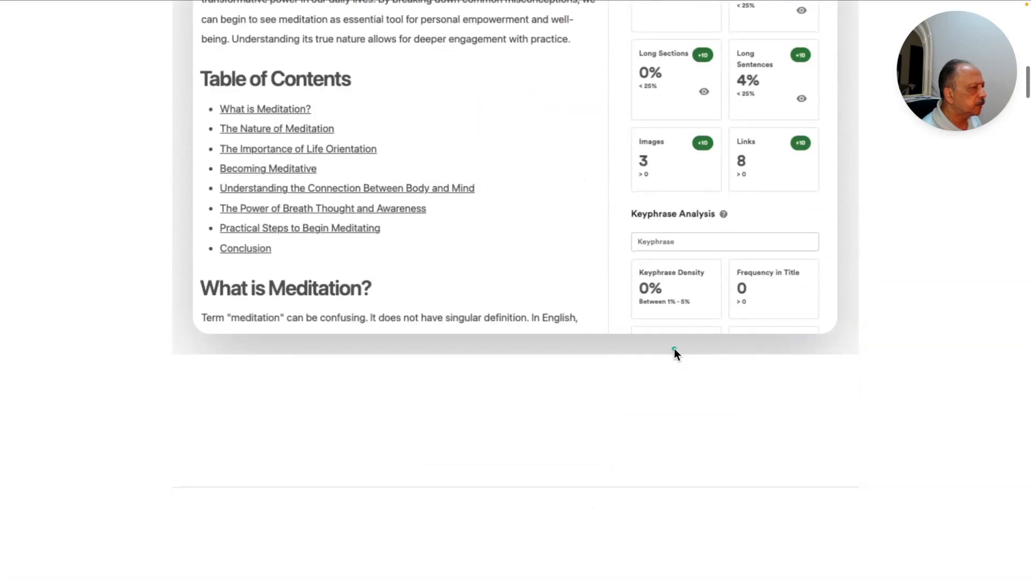
scroll(674, 348, "down", 12)
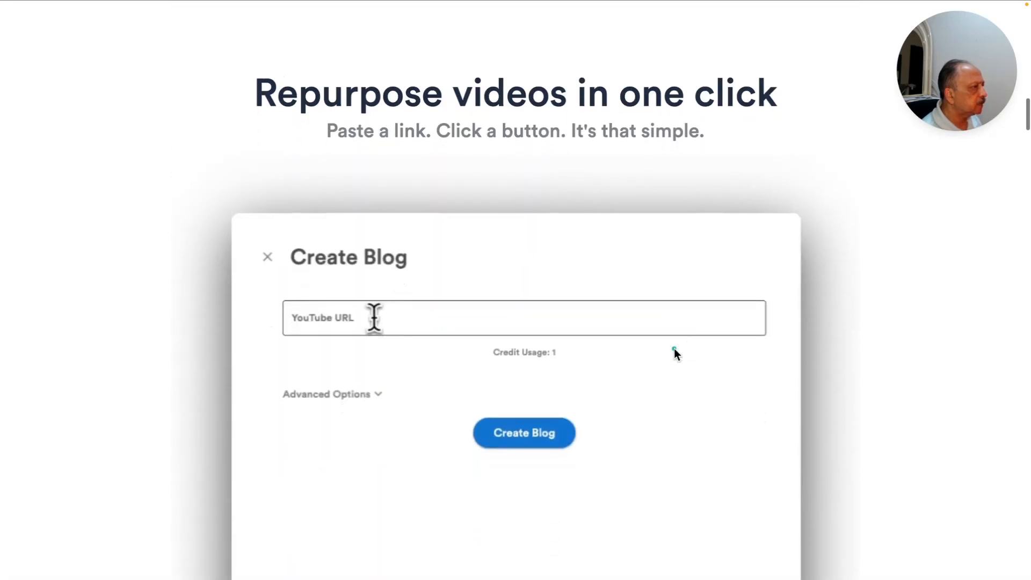
scroll(674, 348, "down", 4)
scroll(675, 348, "down", 10)
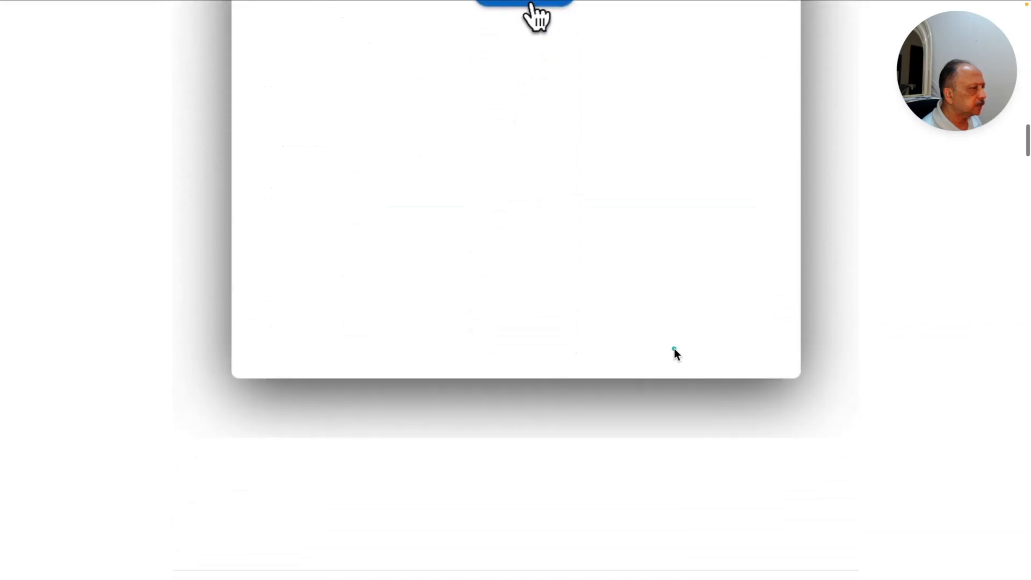
scroll(675, 348, "down", 5)
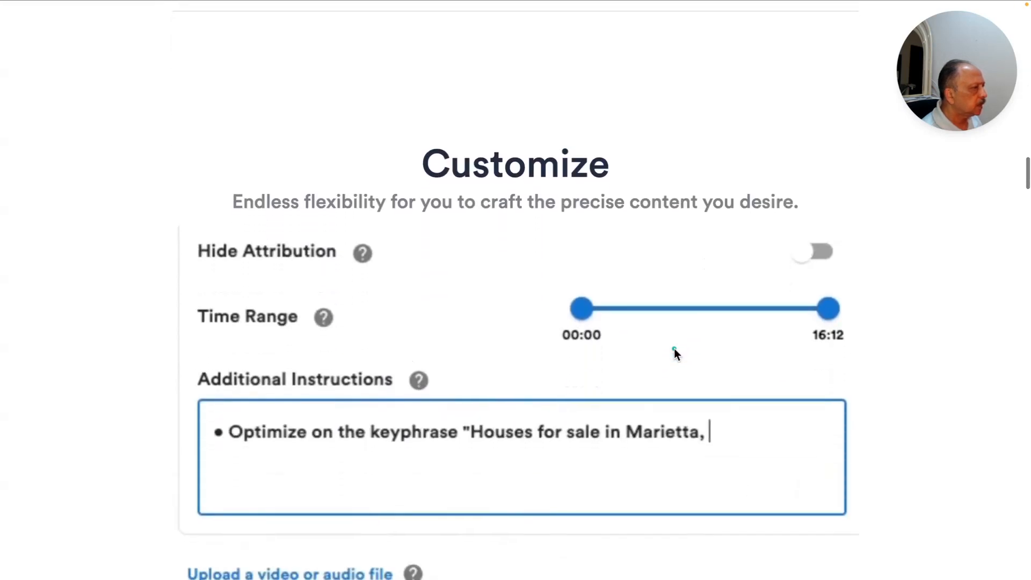
scroll(674, 351, "down", 6)
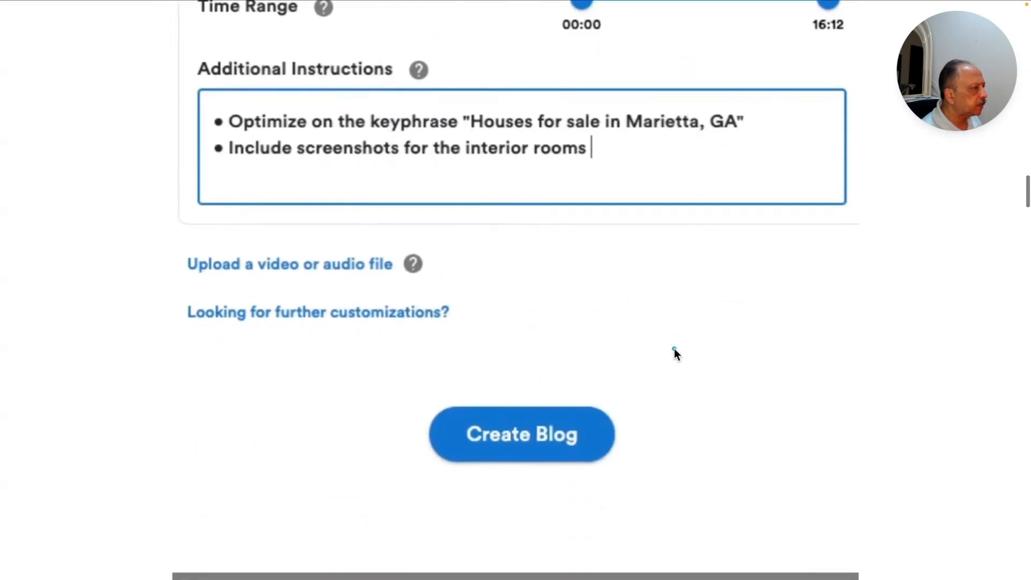
scroll(674, 348, "down", 15)
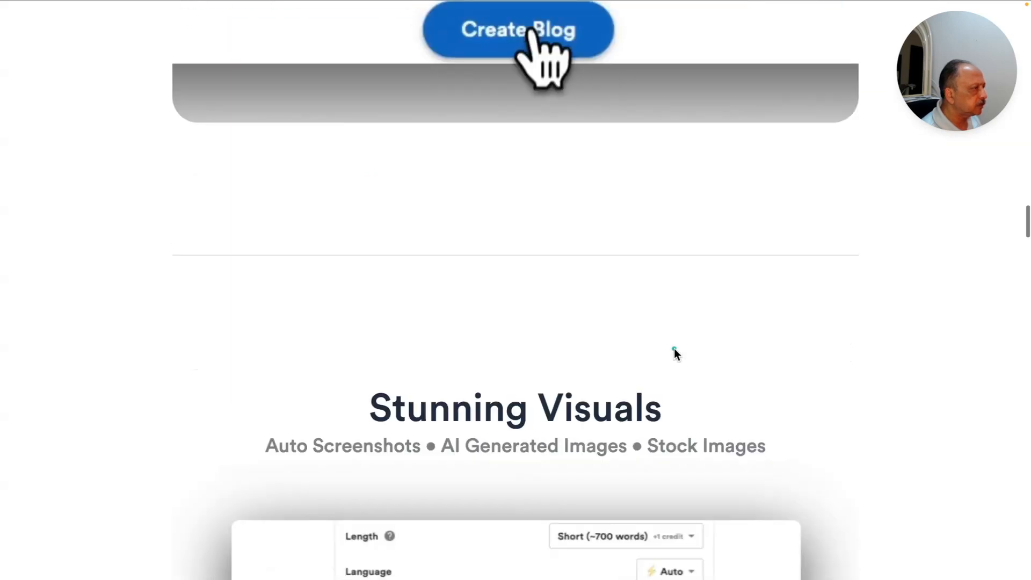
scroll(675, 348, "down", 12)
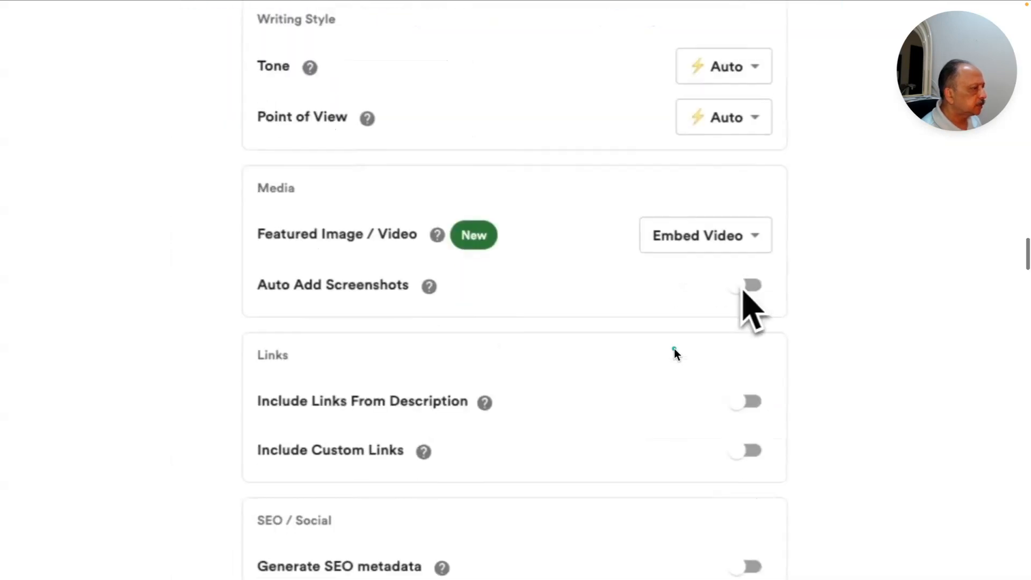
scroll(674, 348, "down", 8)
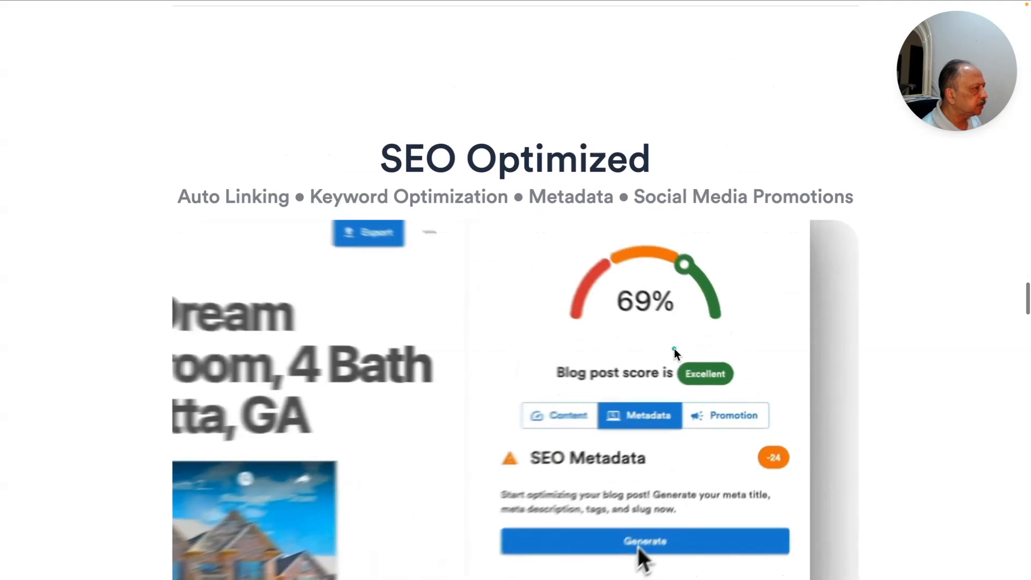
Step: Read the Powerful features overview on the homepage, from Multiple AI Models to Social Media Promotions
scroll(674, 349, "down", 10)
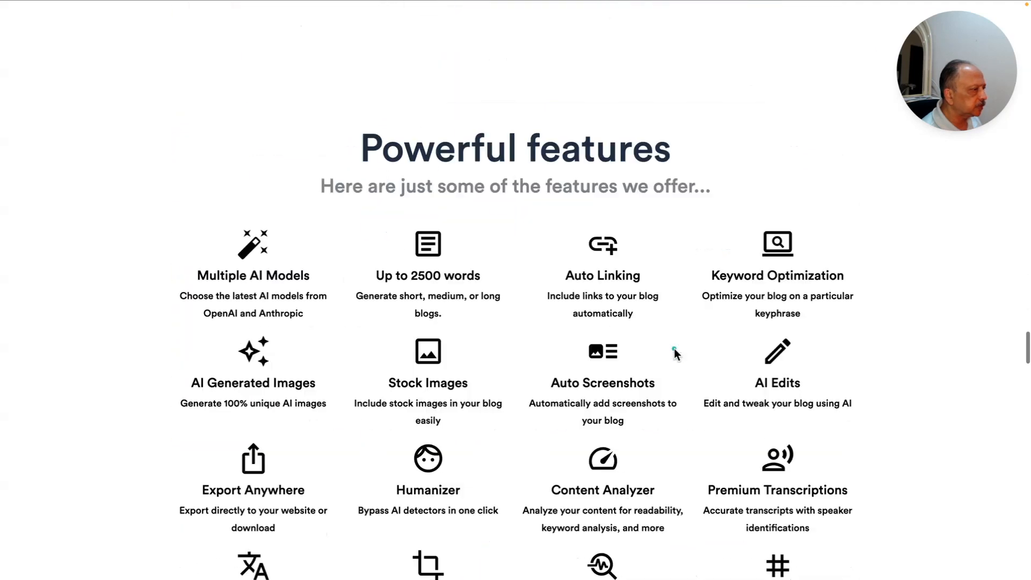
scroll(675, 348, "up", 2)
scroll(675, 348, "down", 1)
scroll(674, 349, "down", 1)
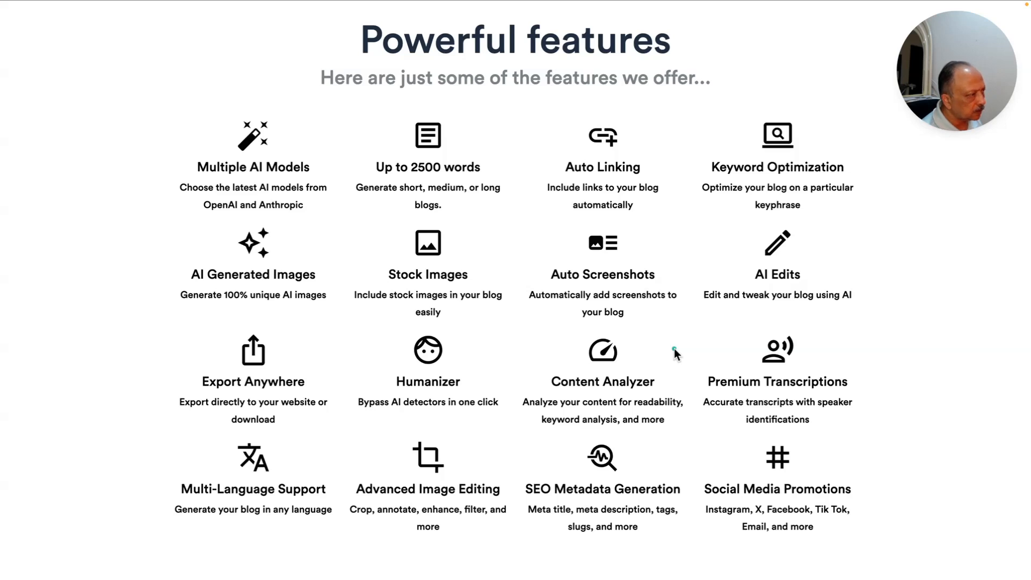
Step: Browse the supported video types through Product Reviews and Interviews, and check who can use Video To Blog
scroll(674, 348, "down", 10)
scroll(674, 348, "down", 4)
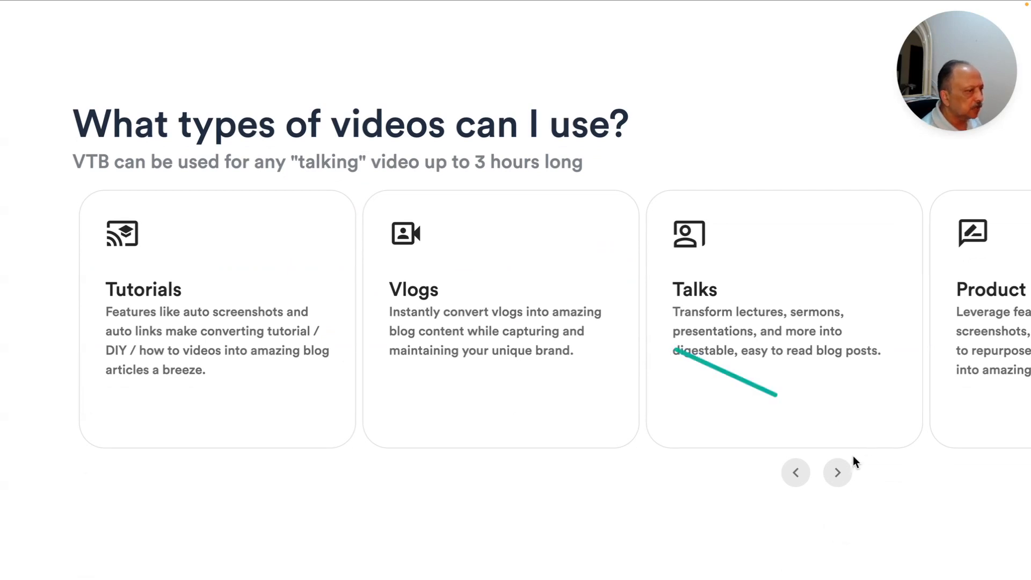
left_click(836, 474)
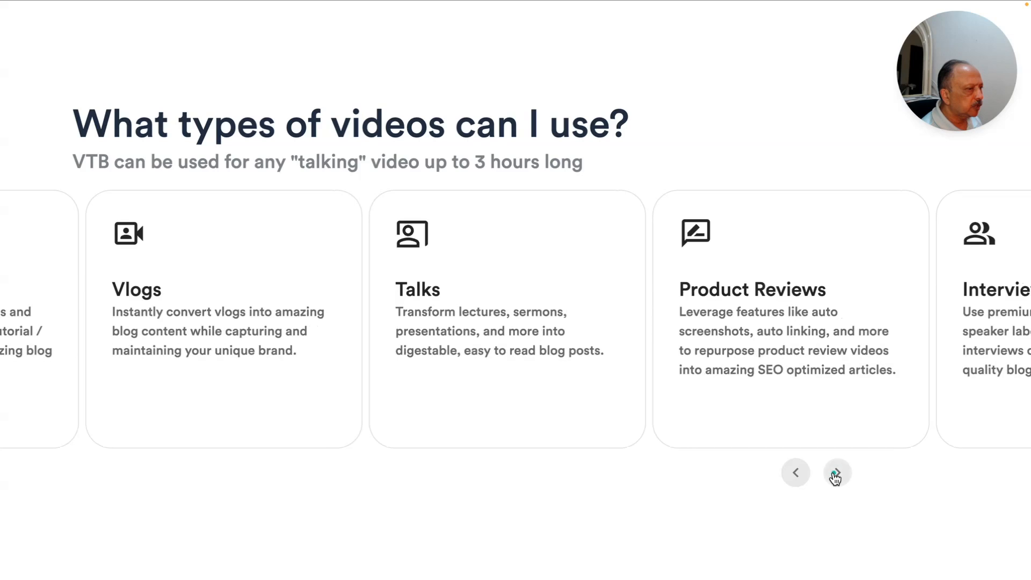
left_click(836, 475)
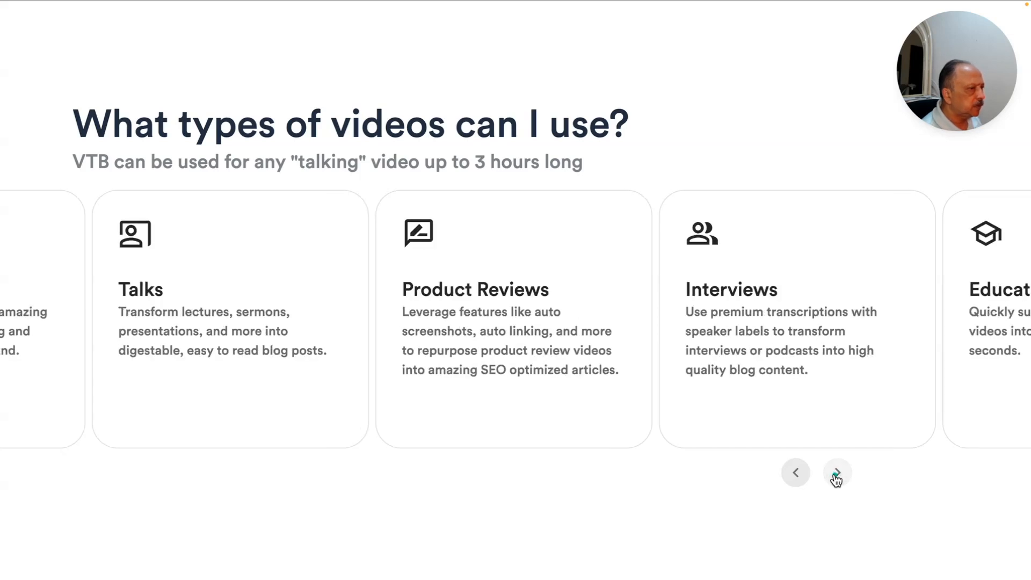
scroll(836, 475, "down", 7)
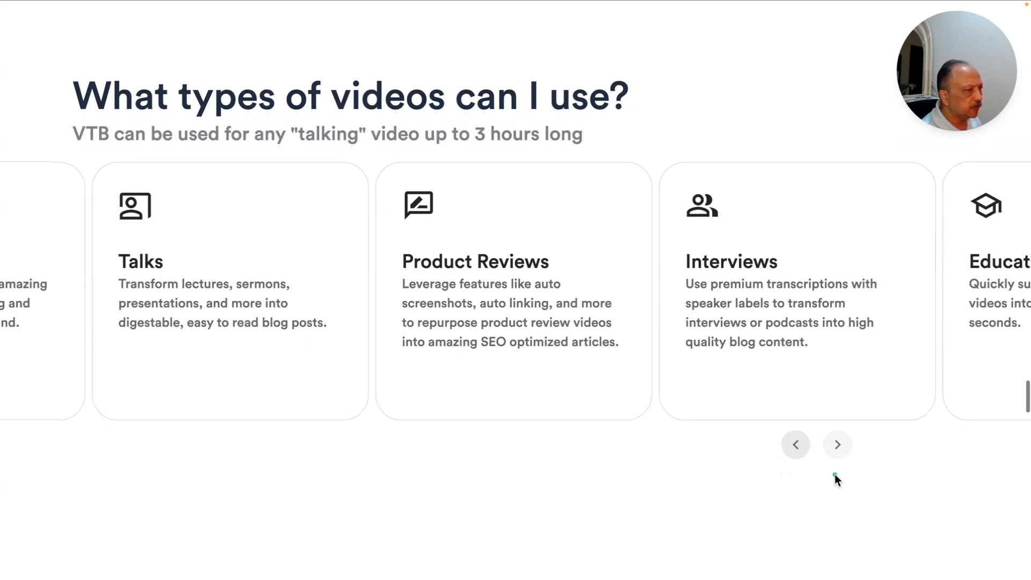
scroll(835, 474, "down", 5)
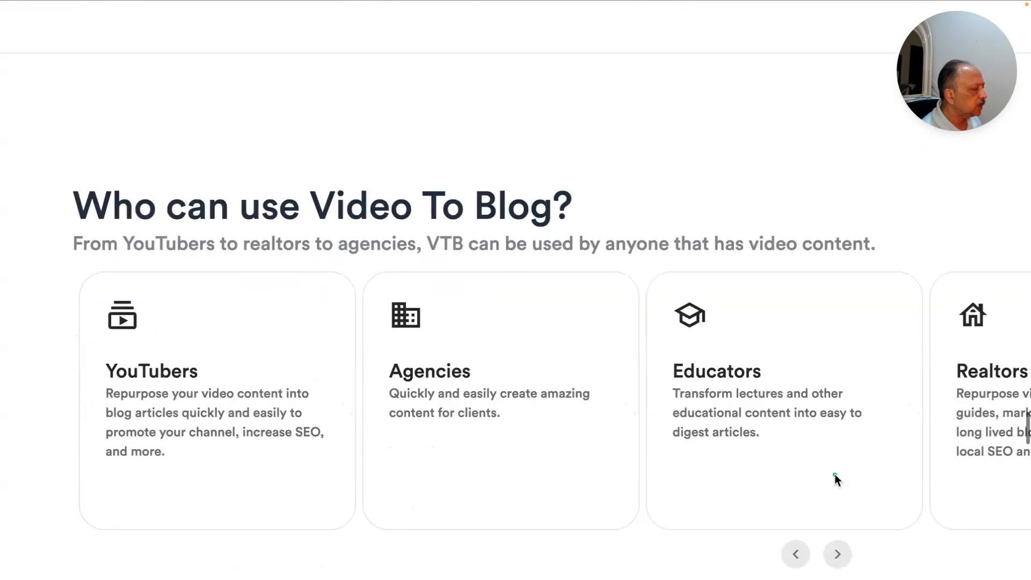